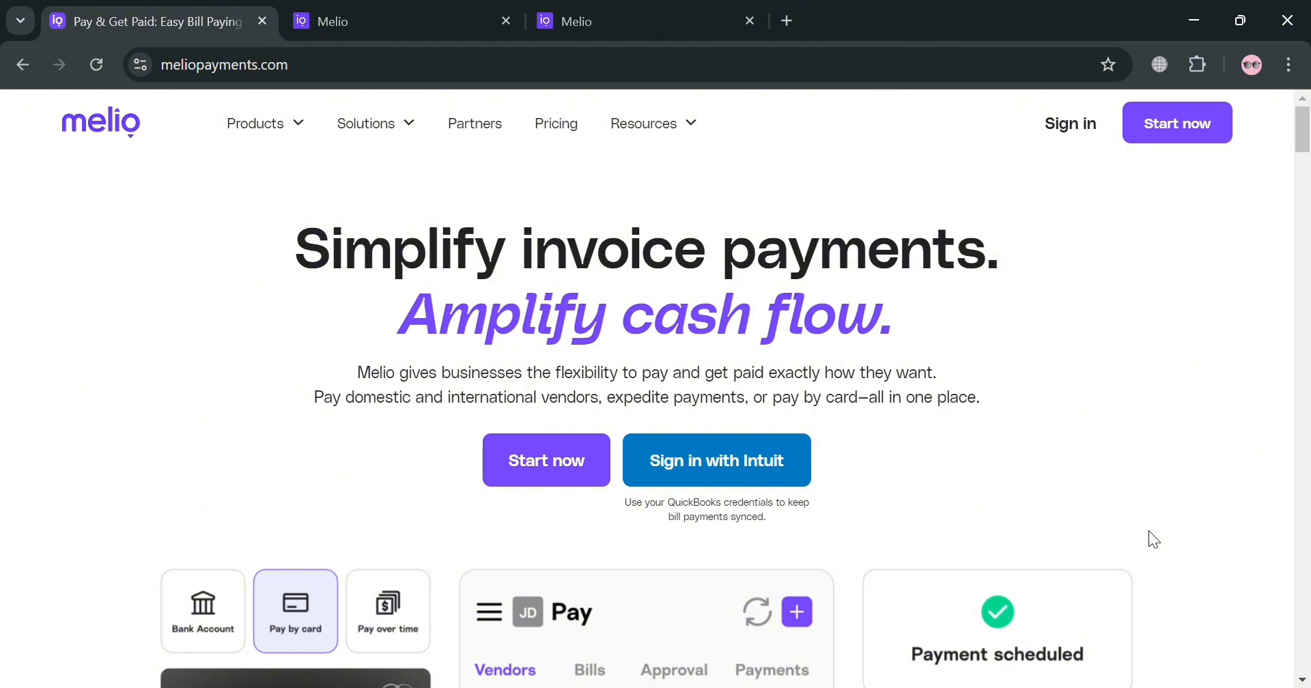
- Examine the Melio home page, covering its payment features, benefits, partnerships, customer stories and footer links
scroll(1149, 532, down, 10)
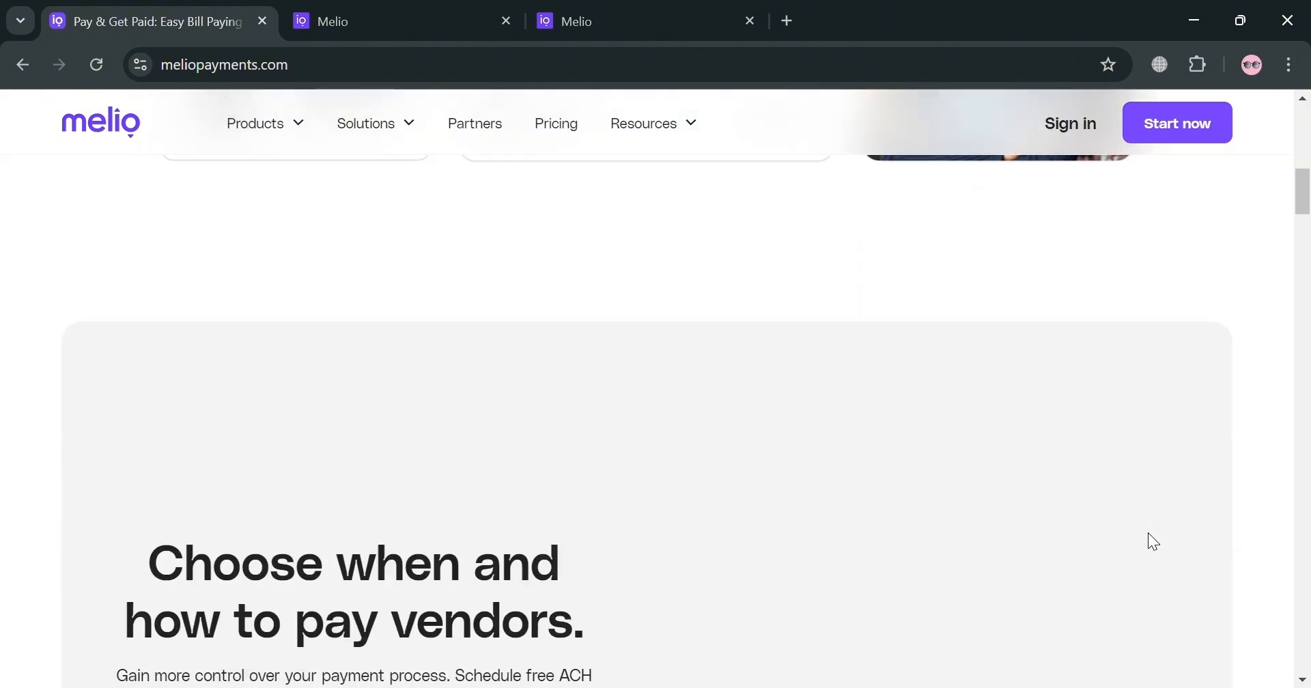
scroll(1148, 534, down, 14)
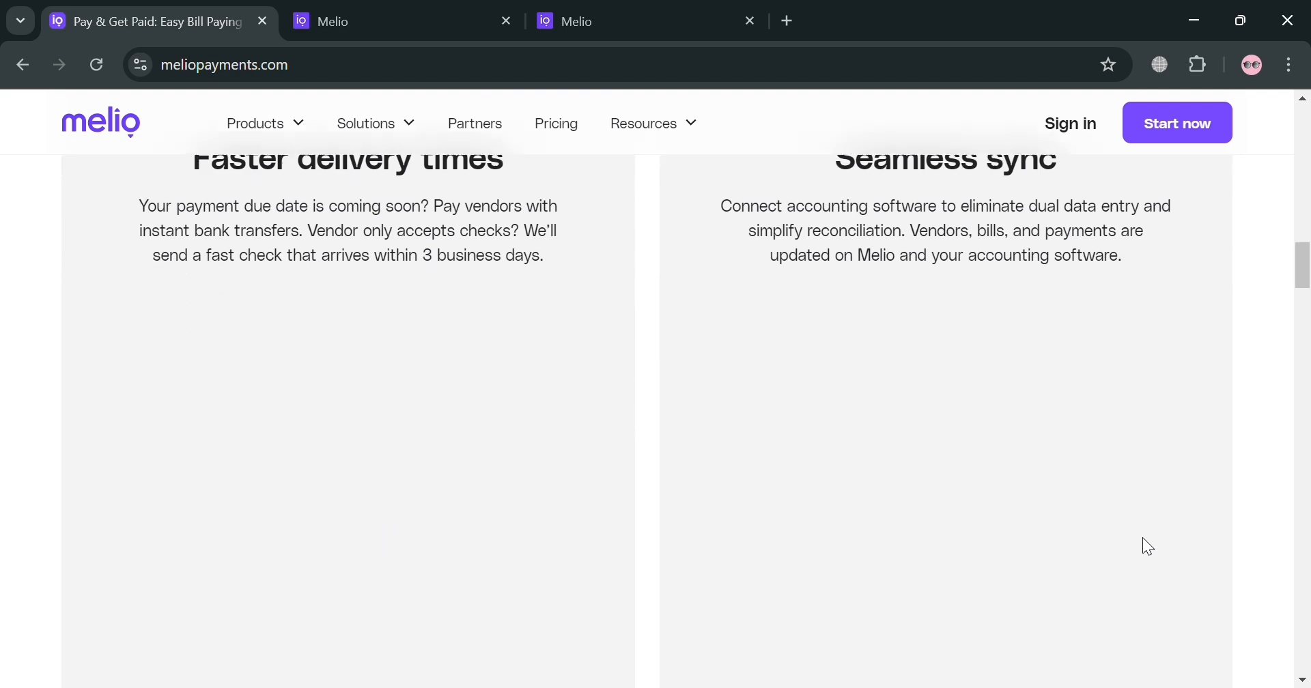
scroll(1142, 539, down, 6)
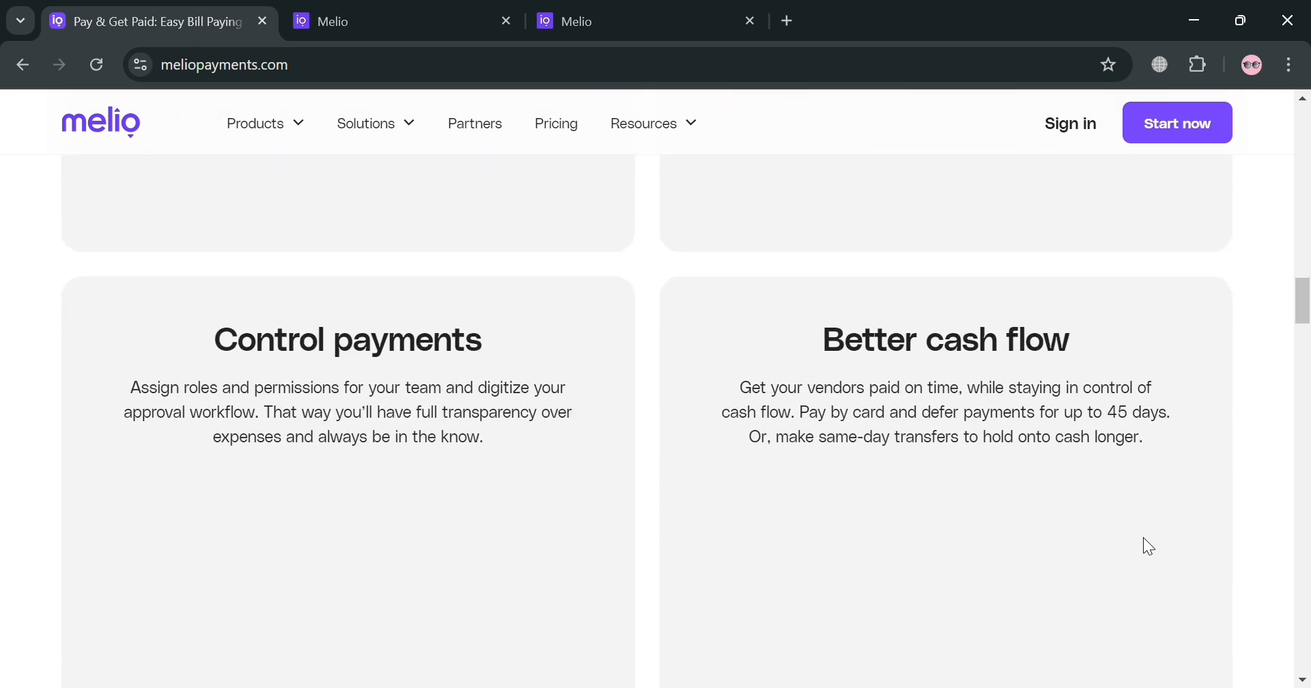
scroll(1145, 539, down, 10)
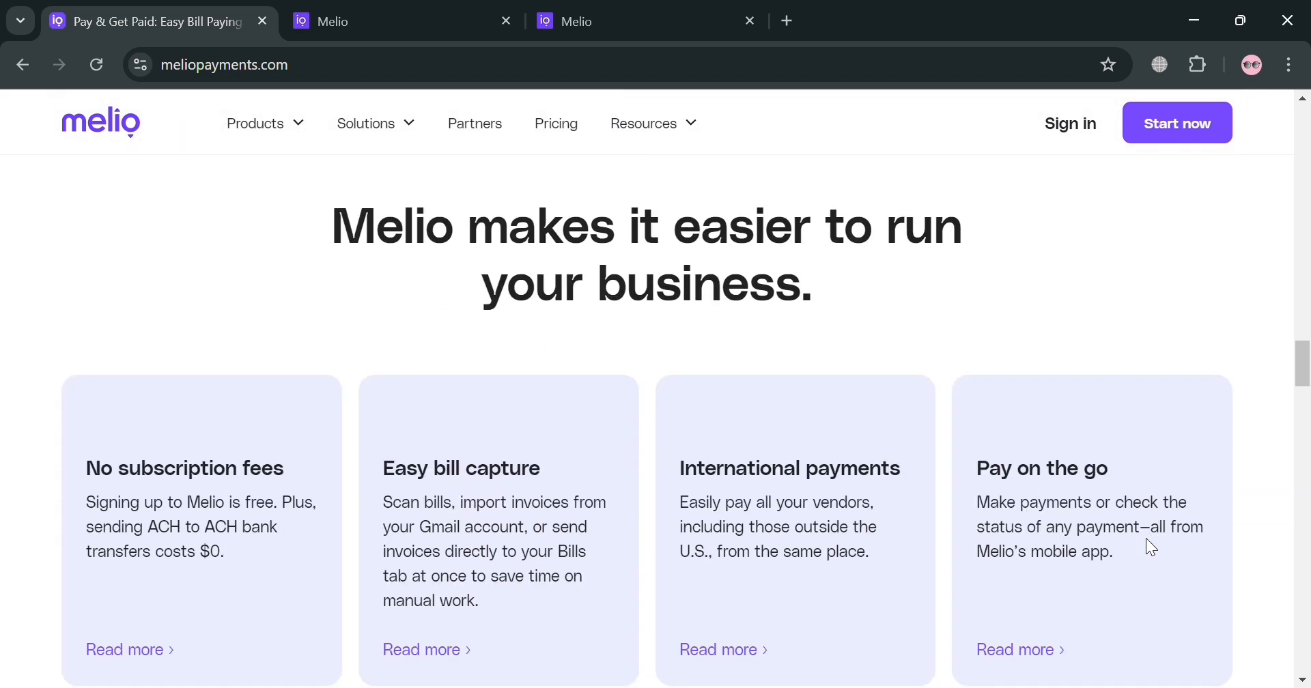
scroll(1151, 547, down, 4)
scroll(1150, 545, up, 1)
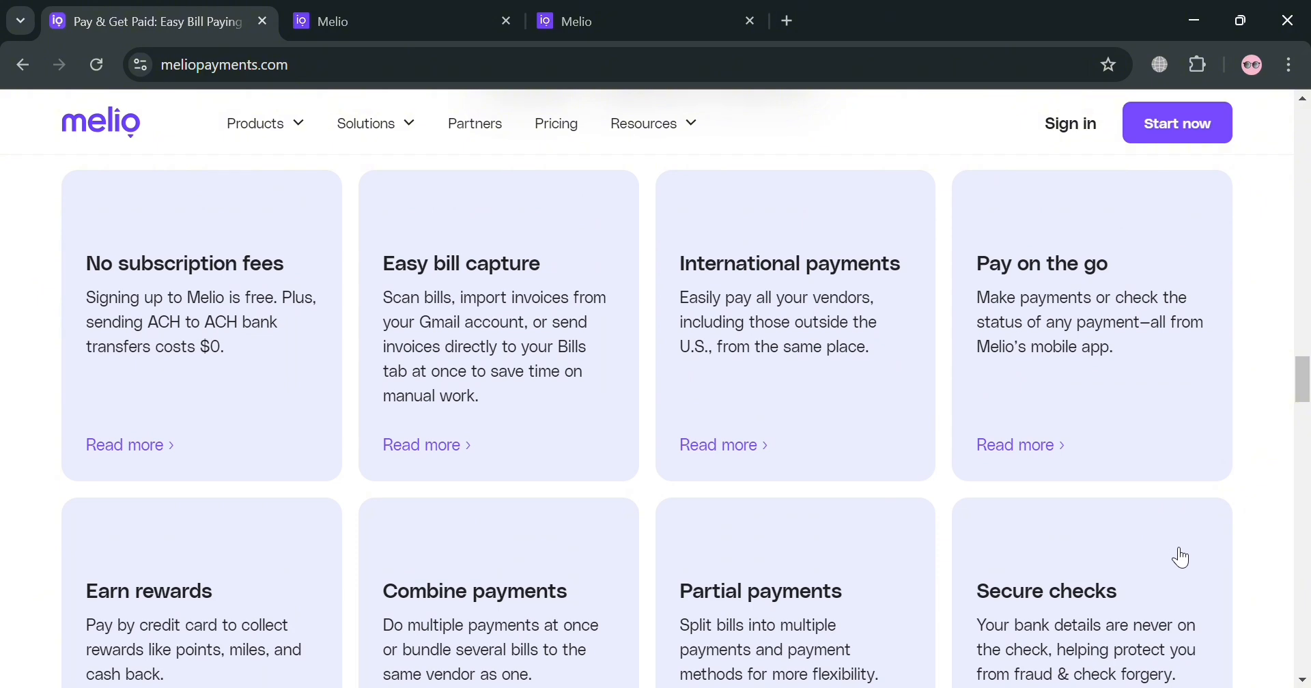
scroll(1175, 559, down, 5)
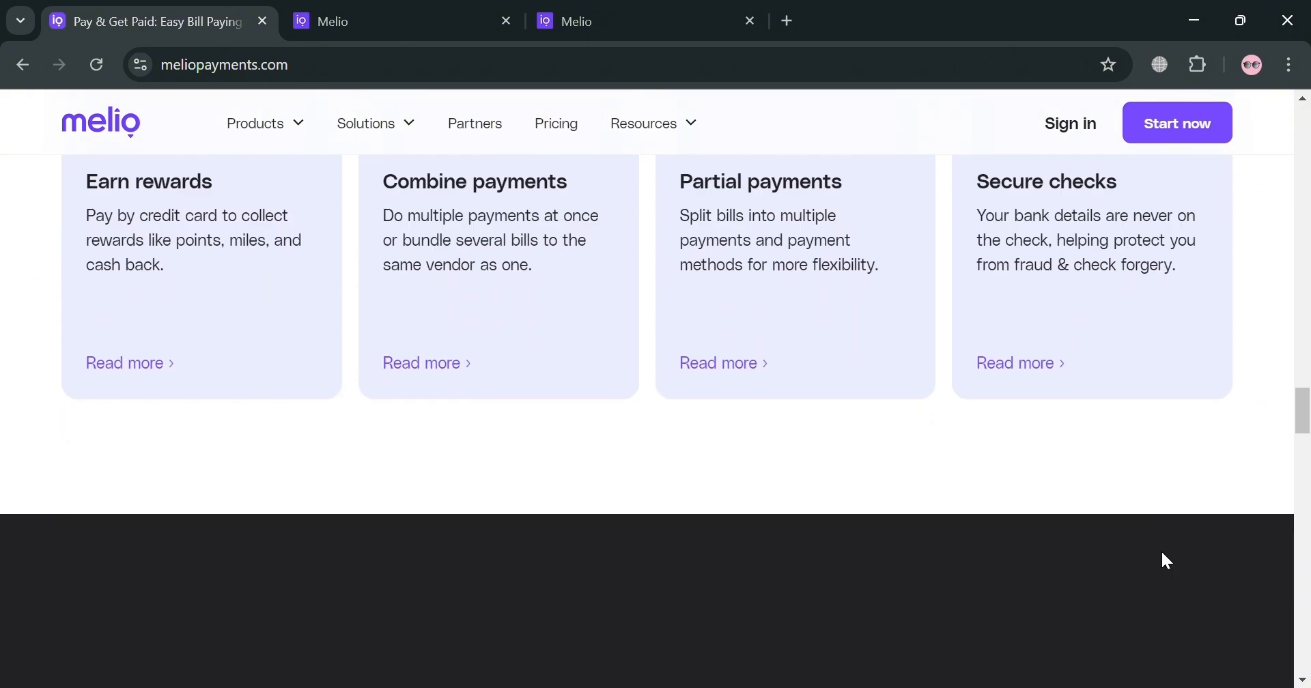
scroll(1168, 475, down, 5)
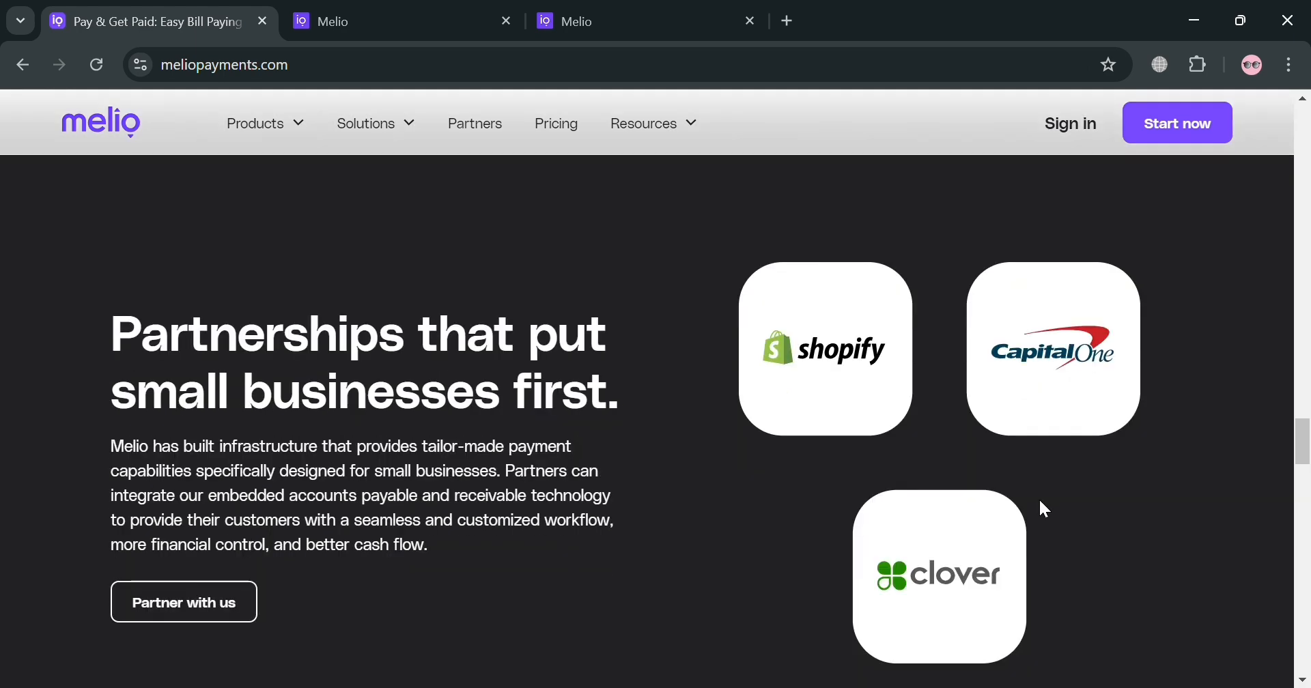
scroll(667, 472, down, 7)
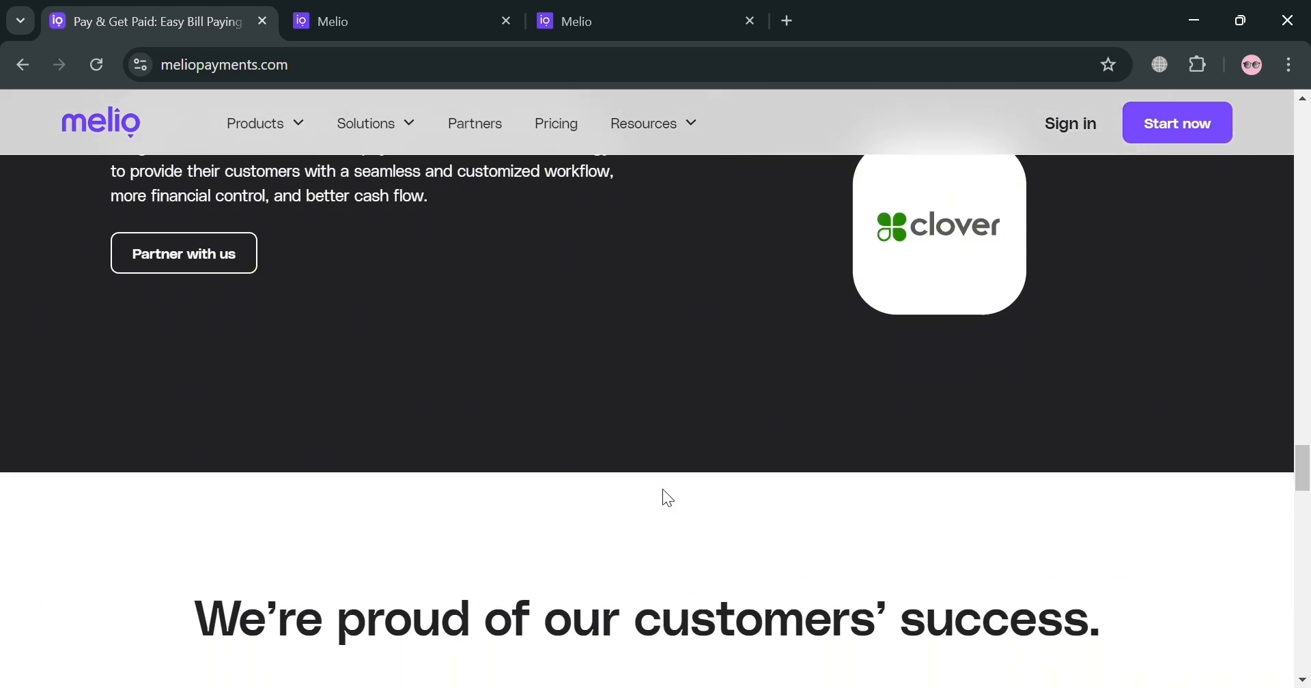
scroll(668, 497, down, 3)
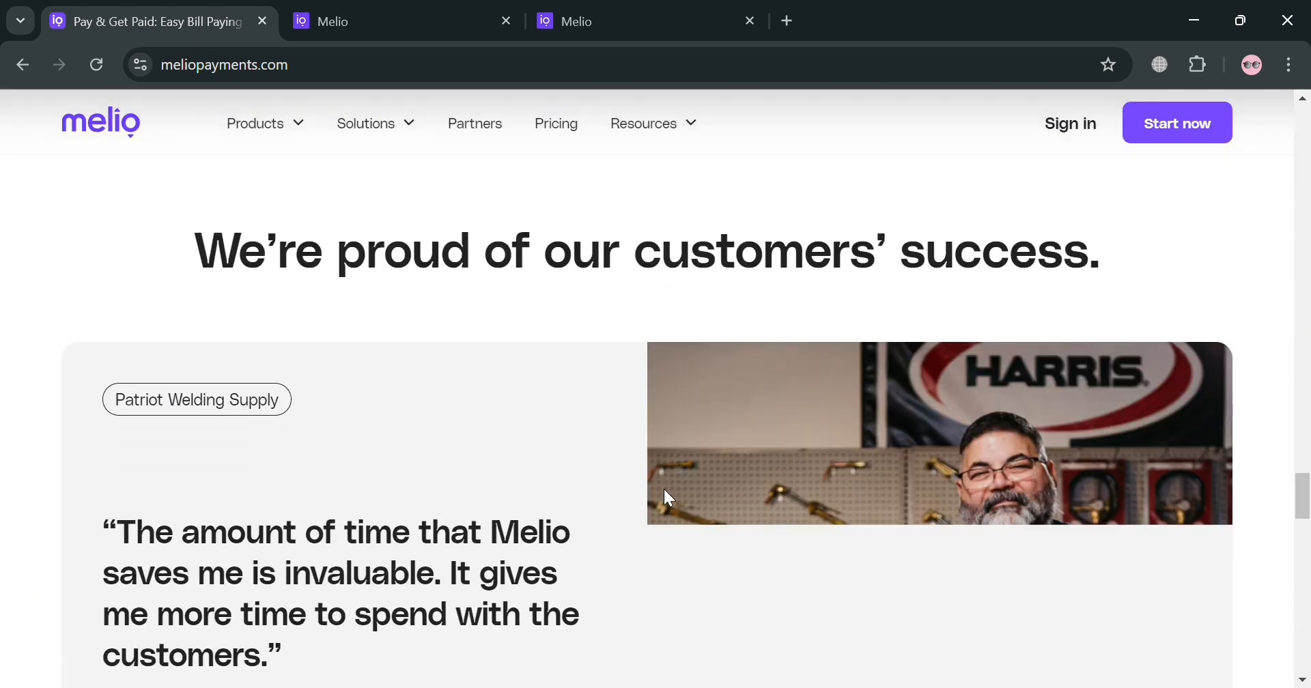
scroll(664, 490, down, 10)
scroll(664, 491, down, 15)
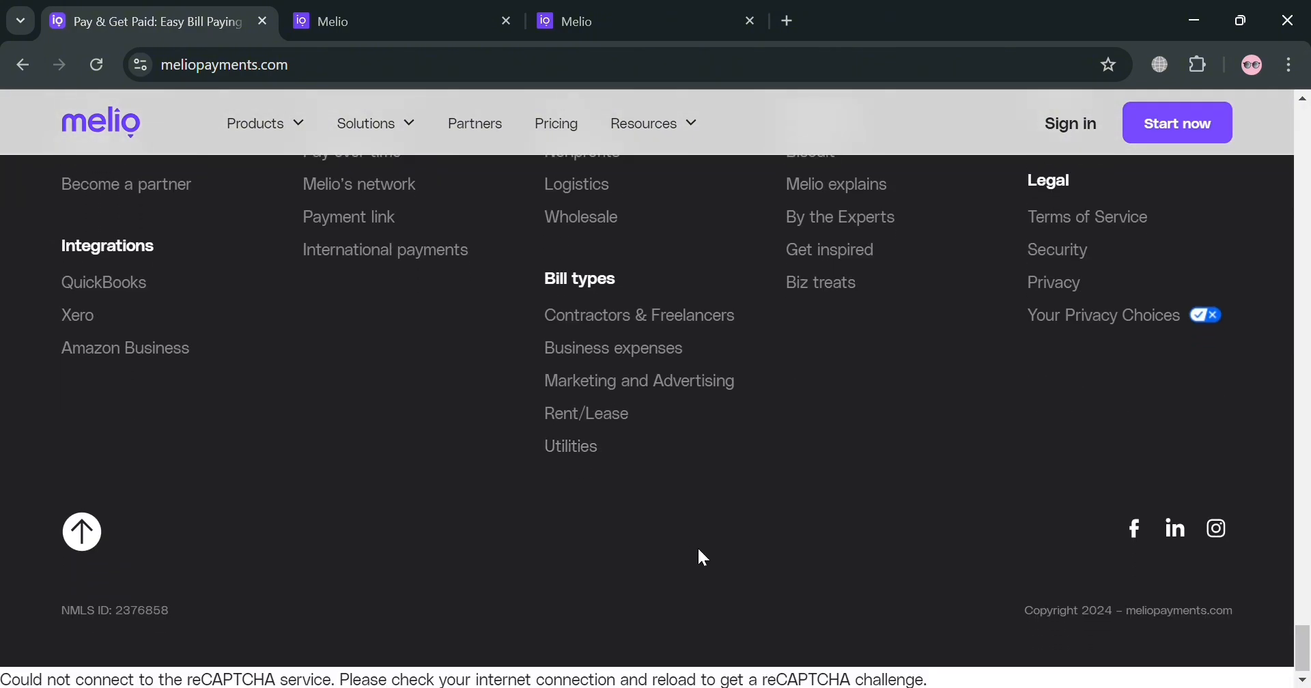
scroll(881, 563, up, 15)
scroll(881, 559, up, 12)
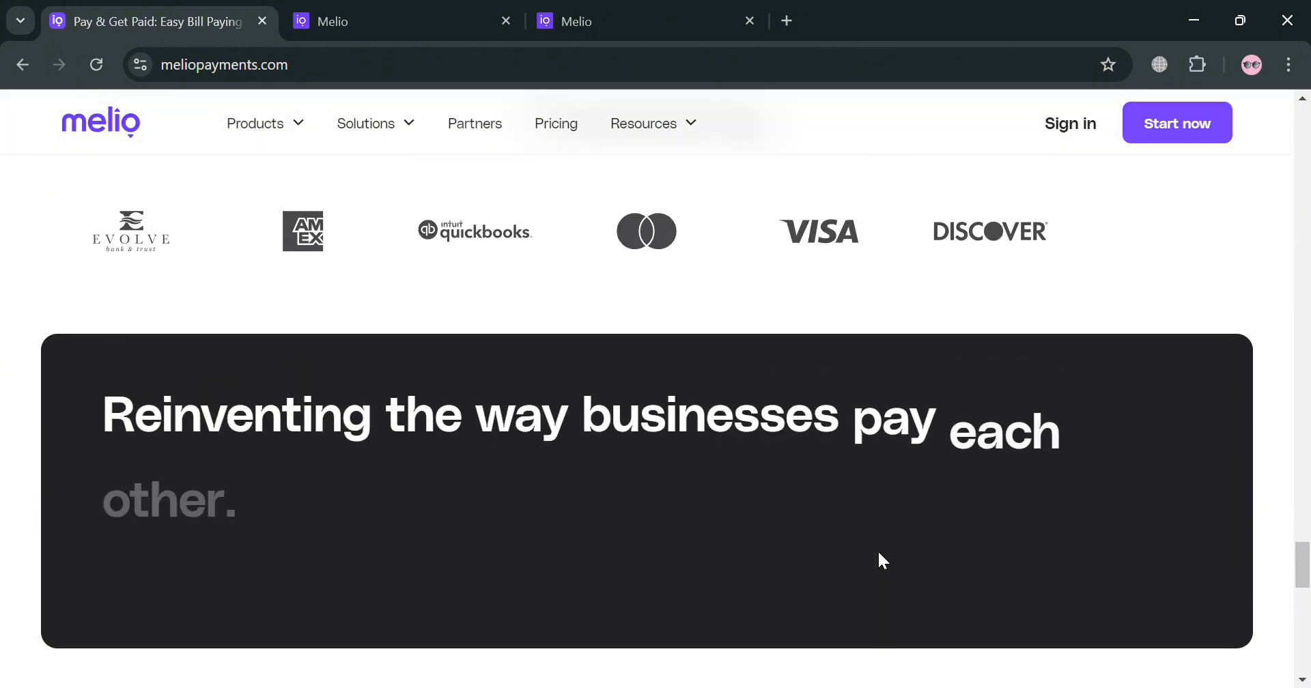
scroll(885, 562, up, 12)
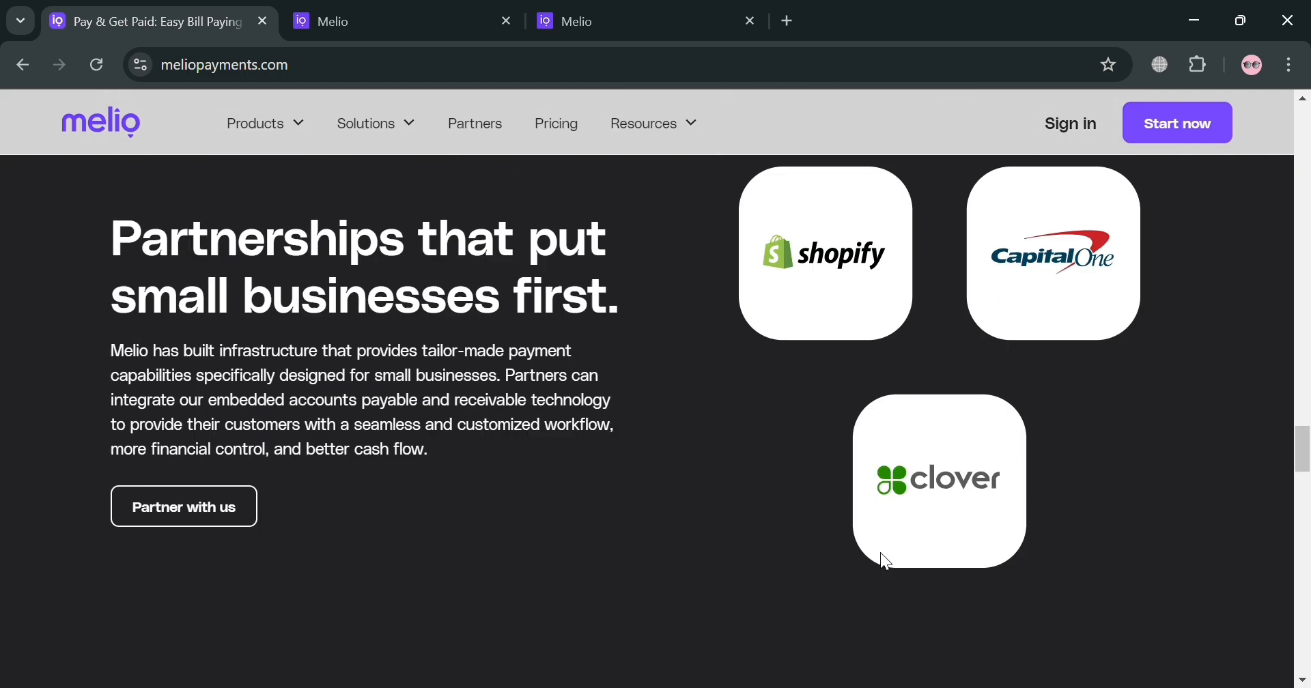
scroll(887, 561, up, 12)
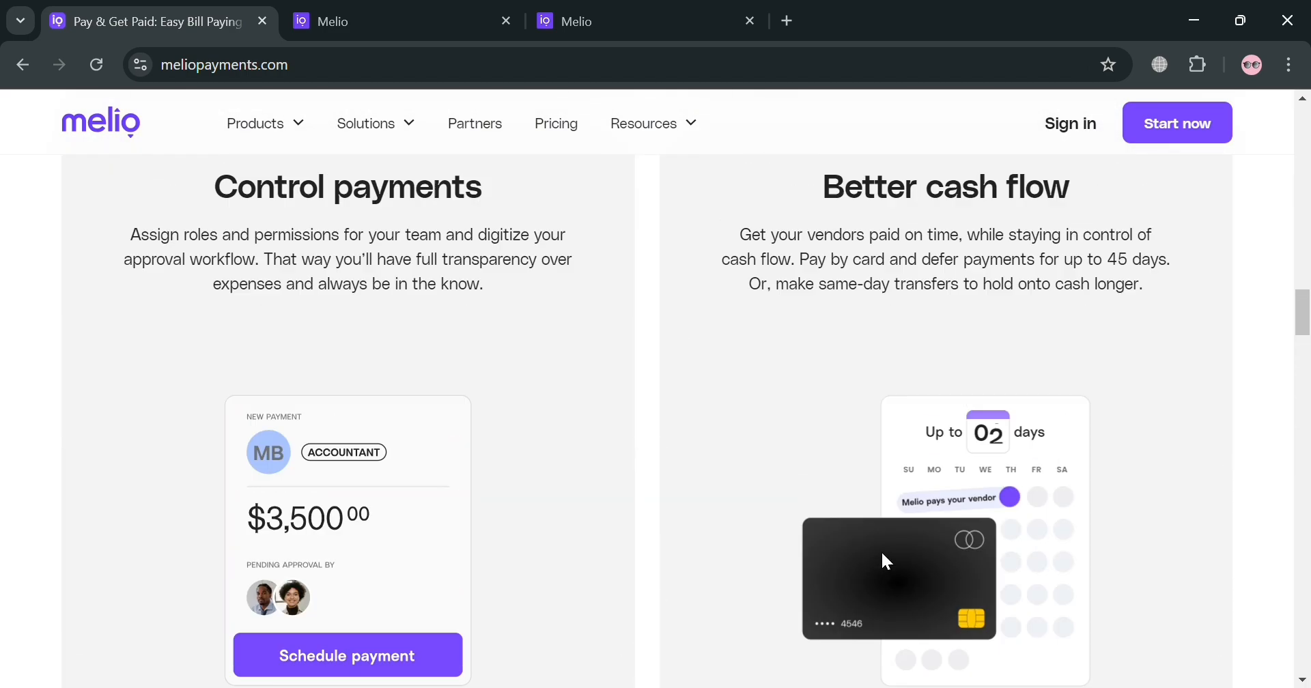
scroll(888, 561, up, 12)
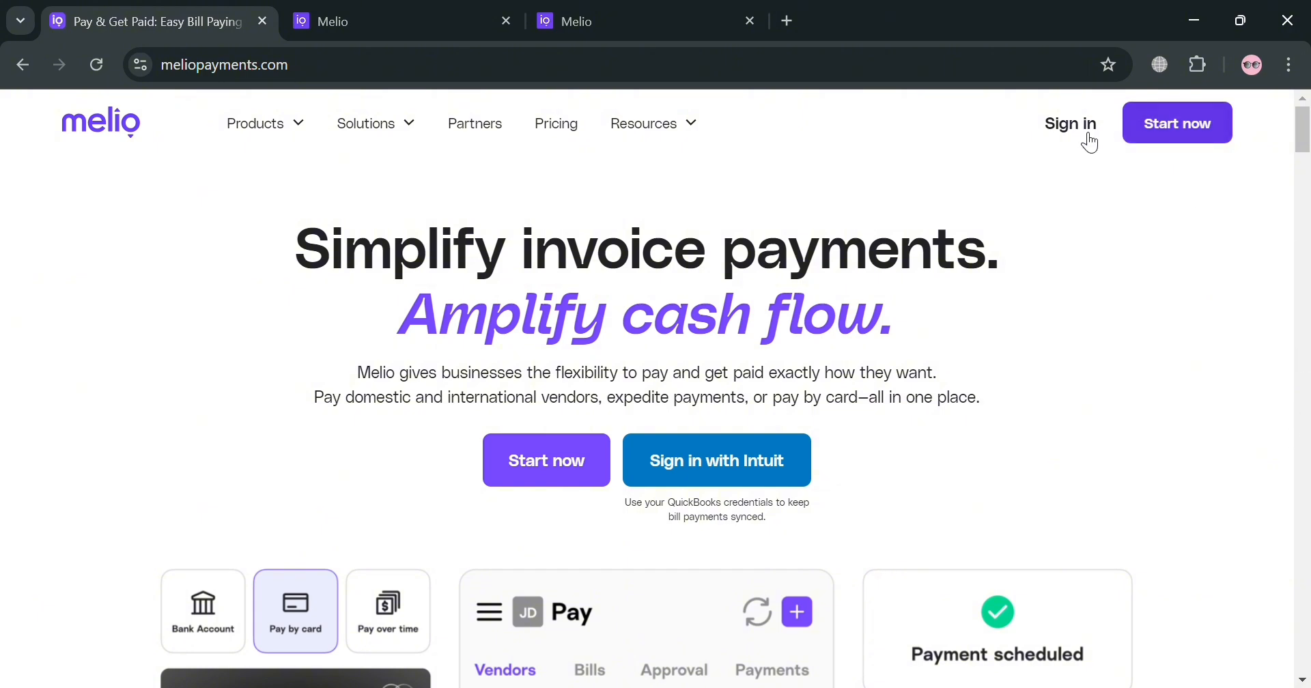
- Switch to the Melio registration page and review its Google, Intuit and company email sign-up options
click(358, 12)
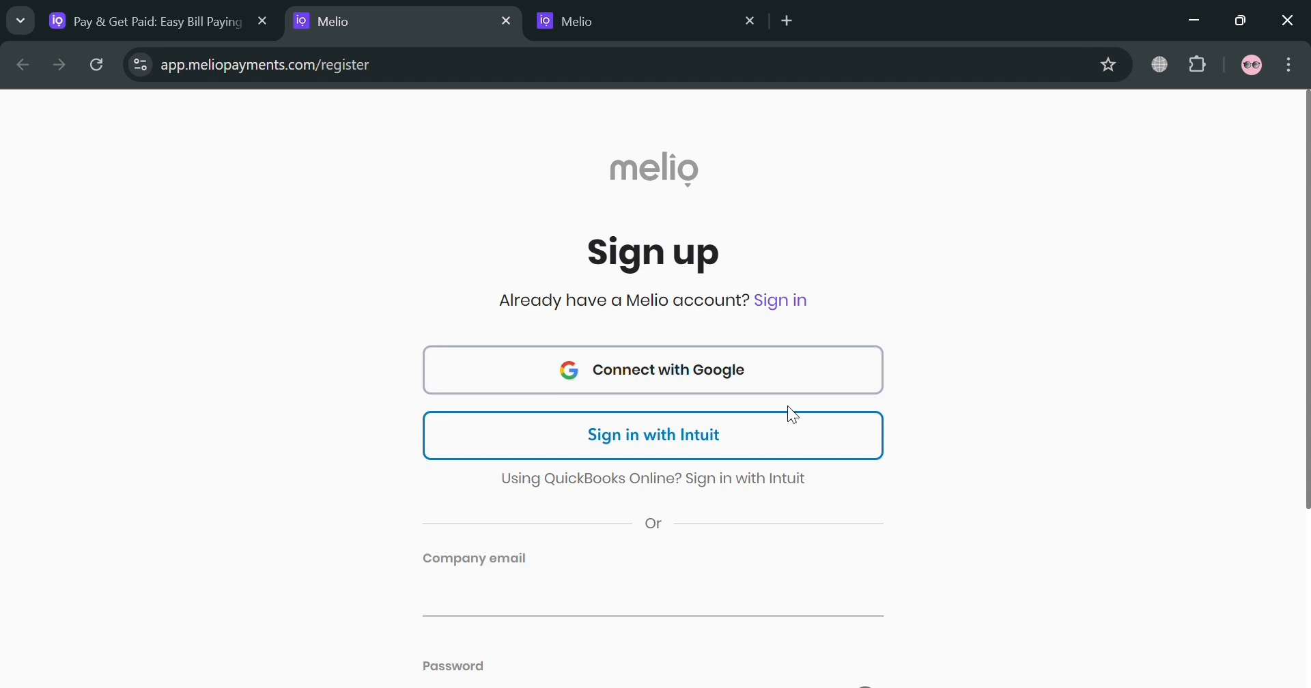
scroll(827, 457, down, 2)
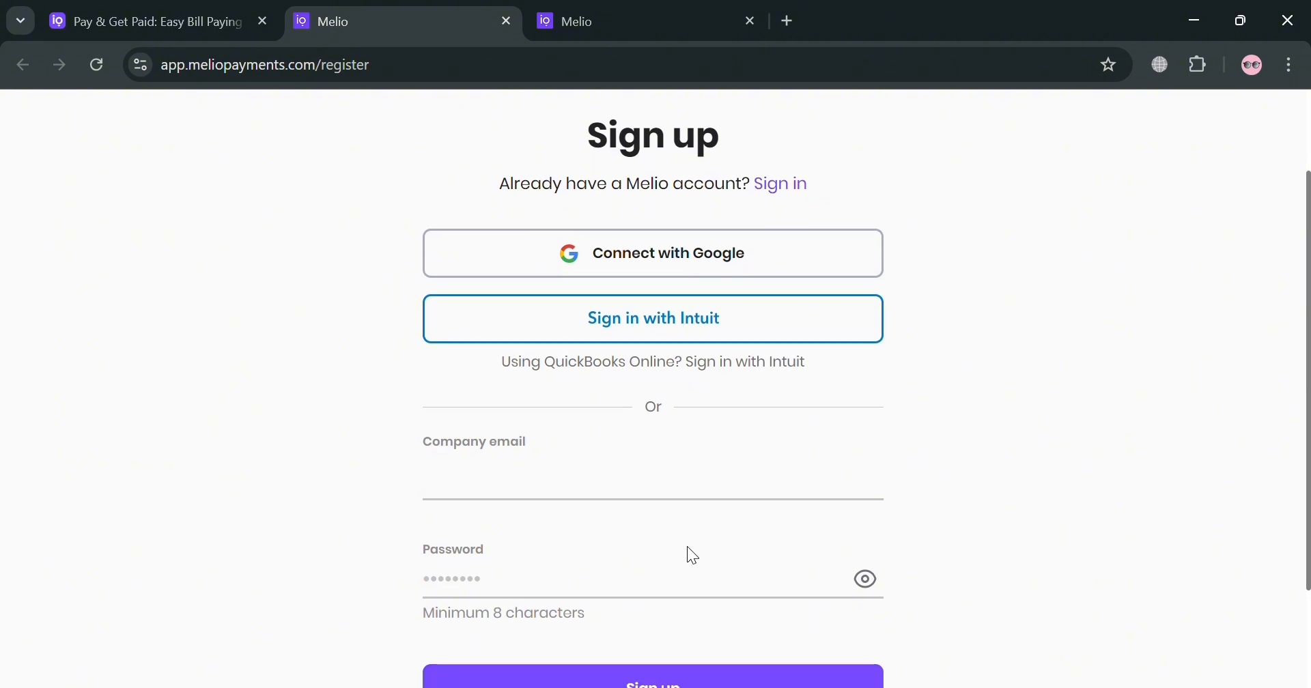
scroll(692, 555, down, 2)
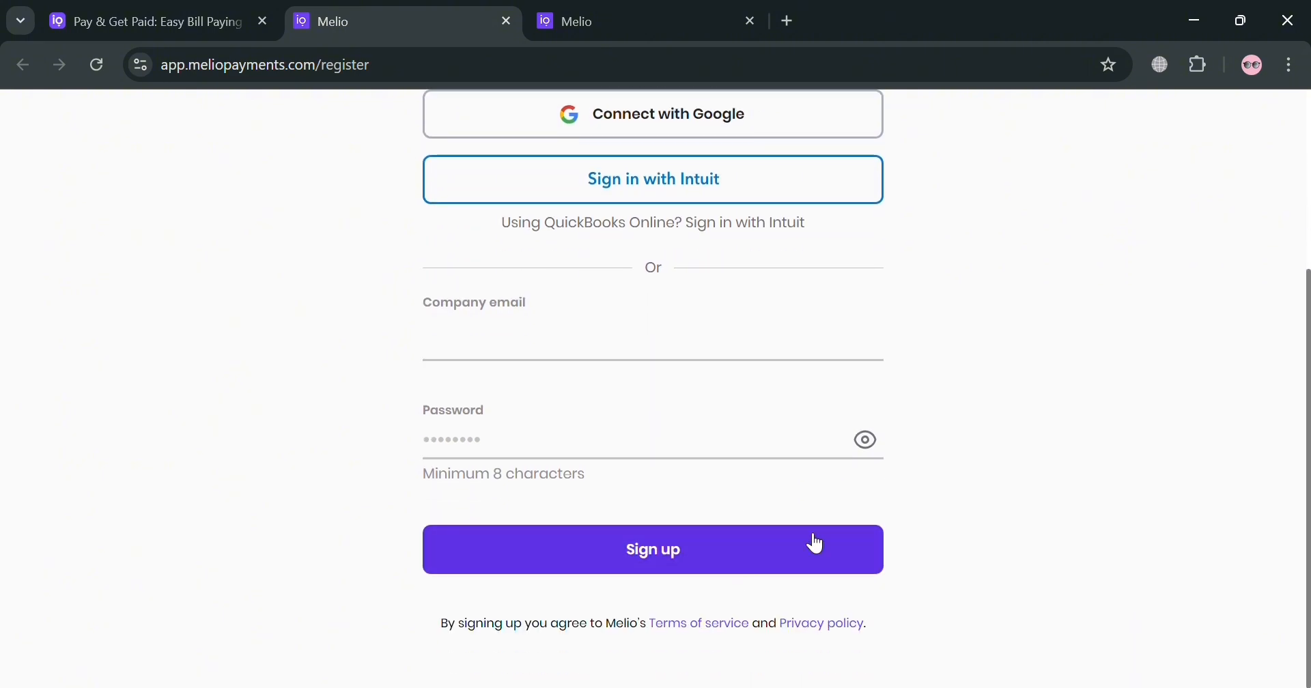
scroll(978, 469, up, 4)
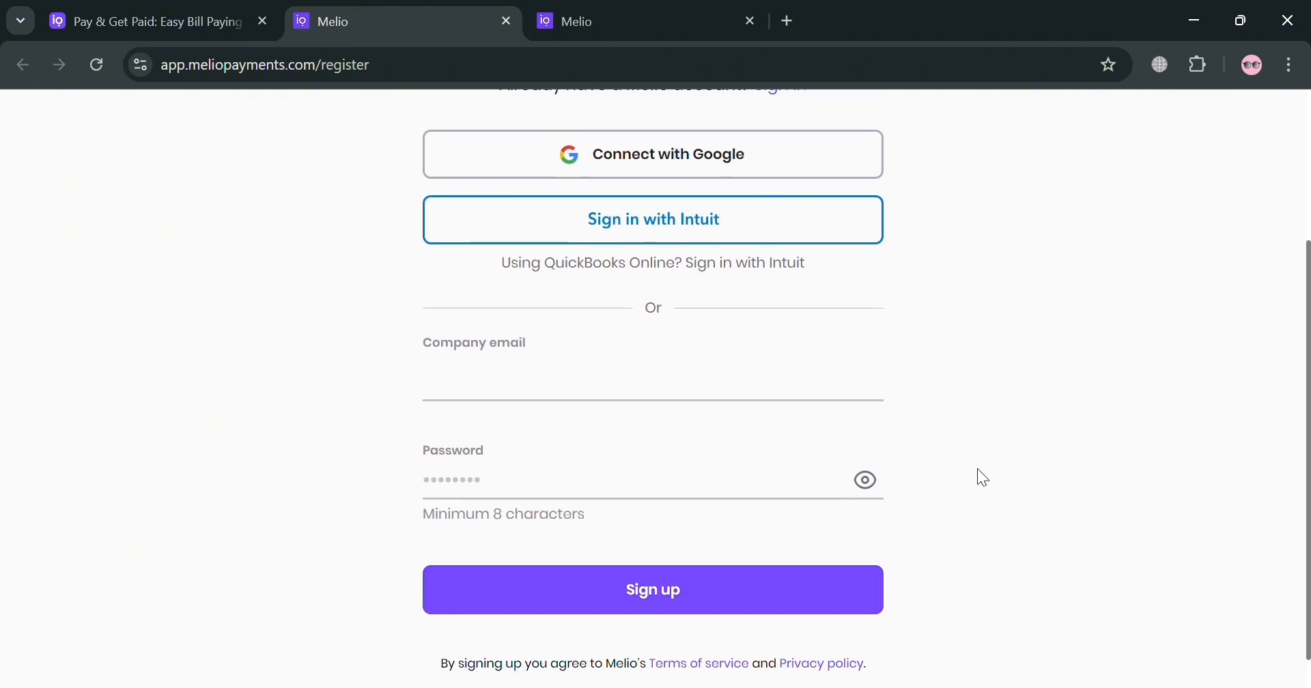
- Switch to the account onboarding page, choose Business as the account type and proceed to the personal details
click(642, 9)
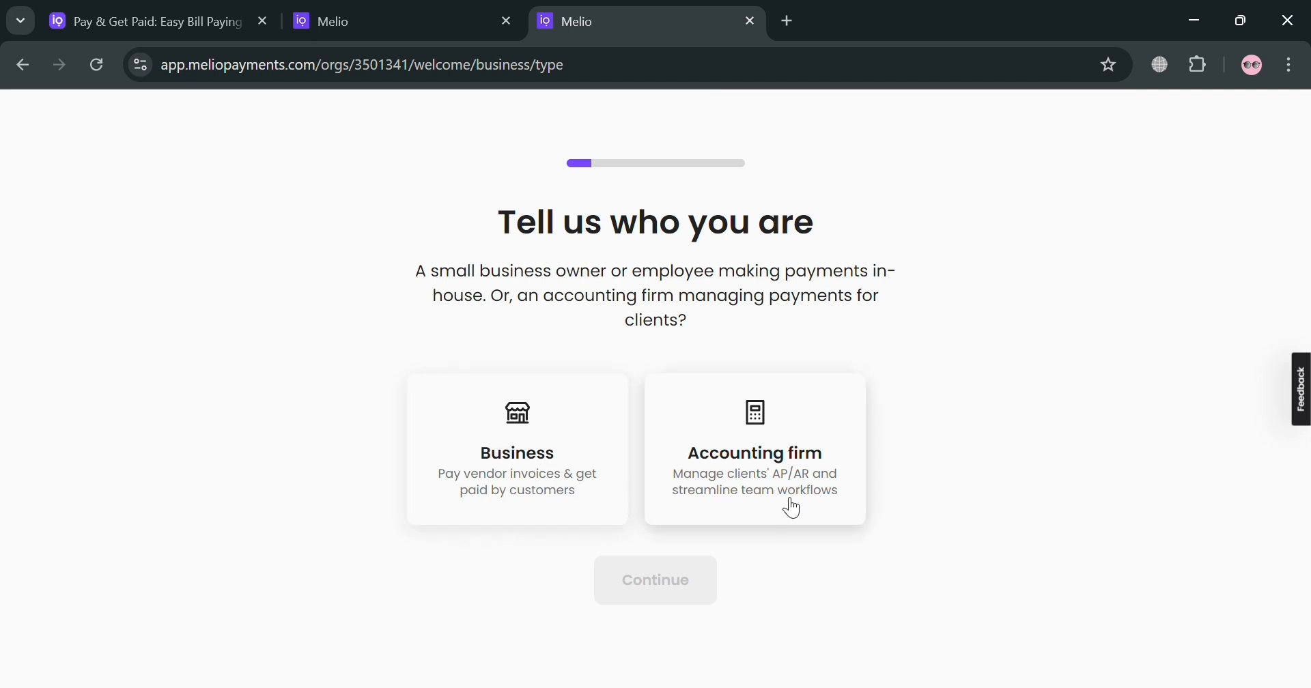
click(584, 493)
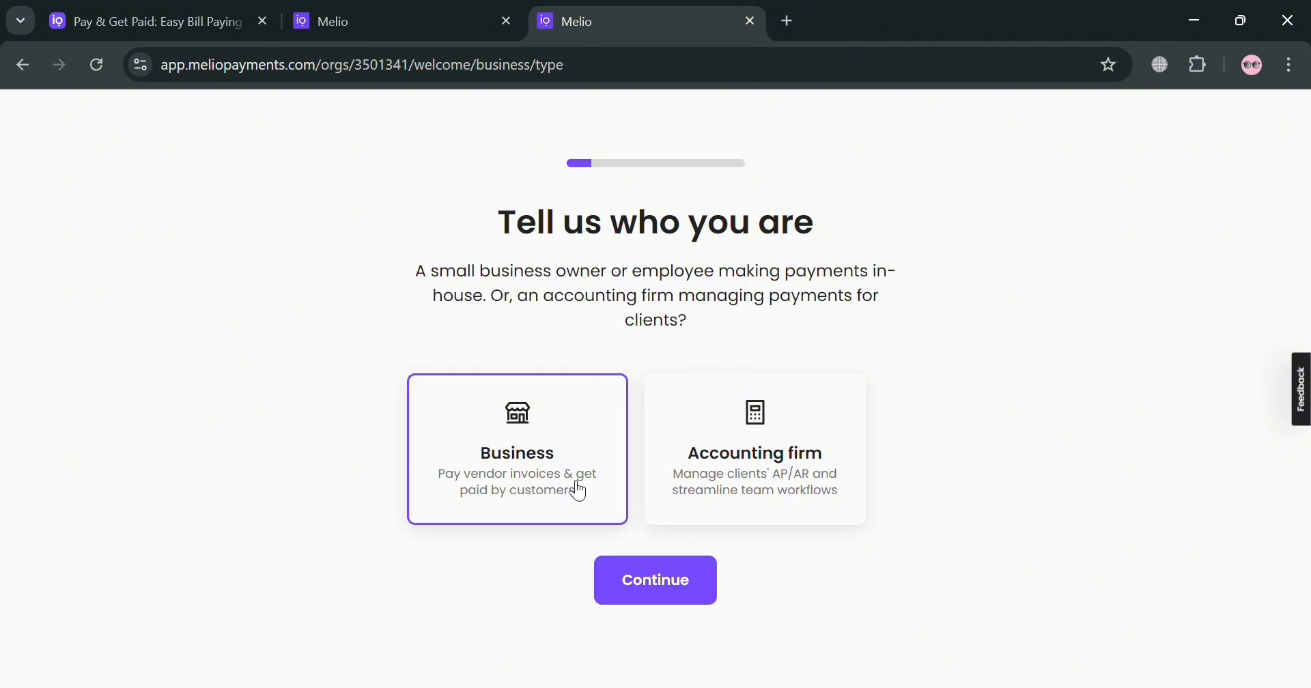
click(679, 582)
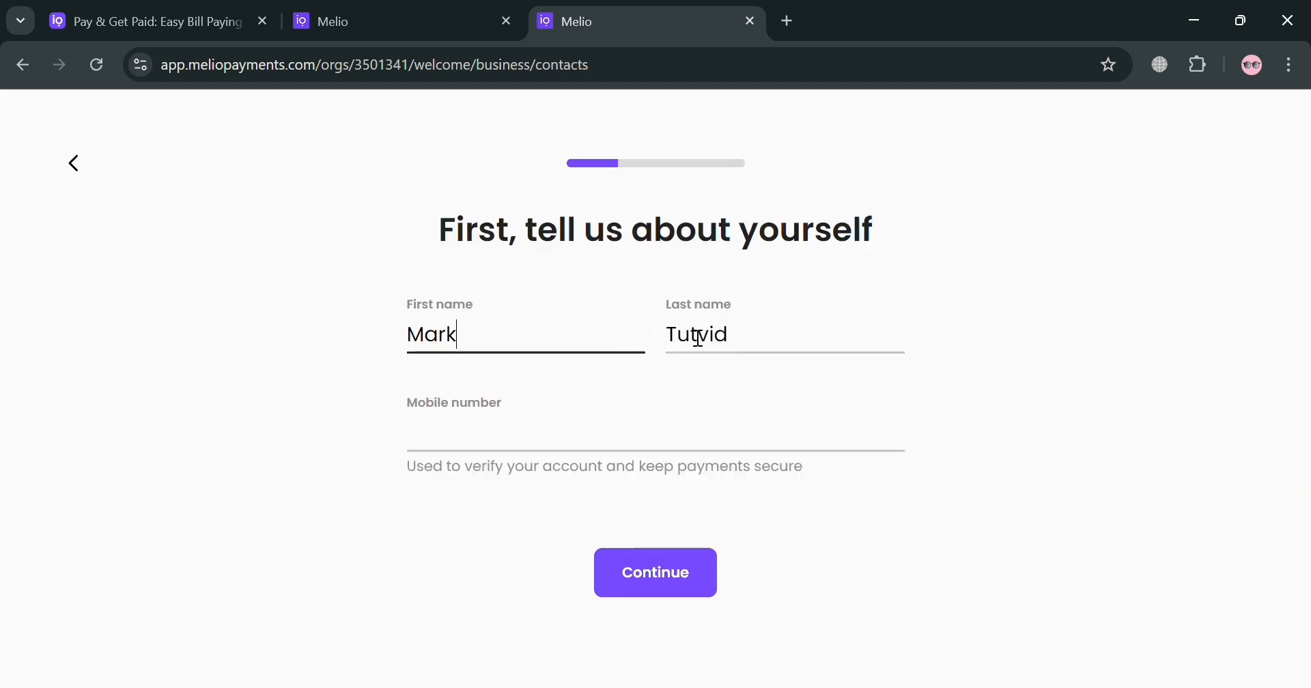
- Submit the prefilled first and last name and enter the date of birth required on the personal details form
click(700, 566)
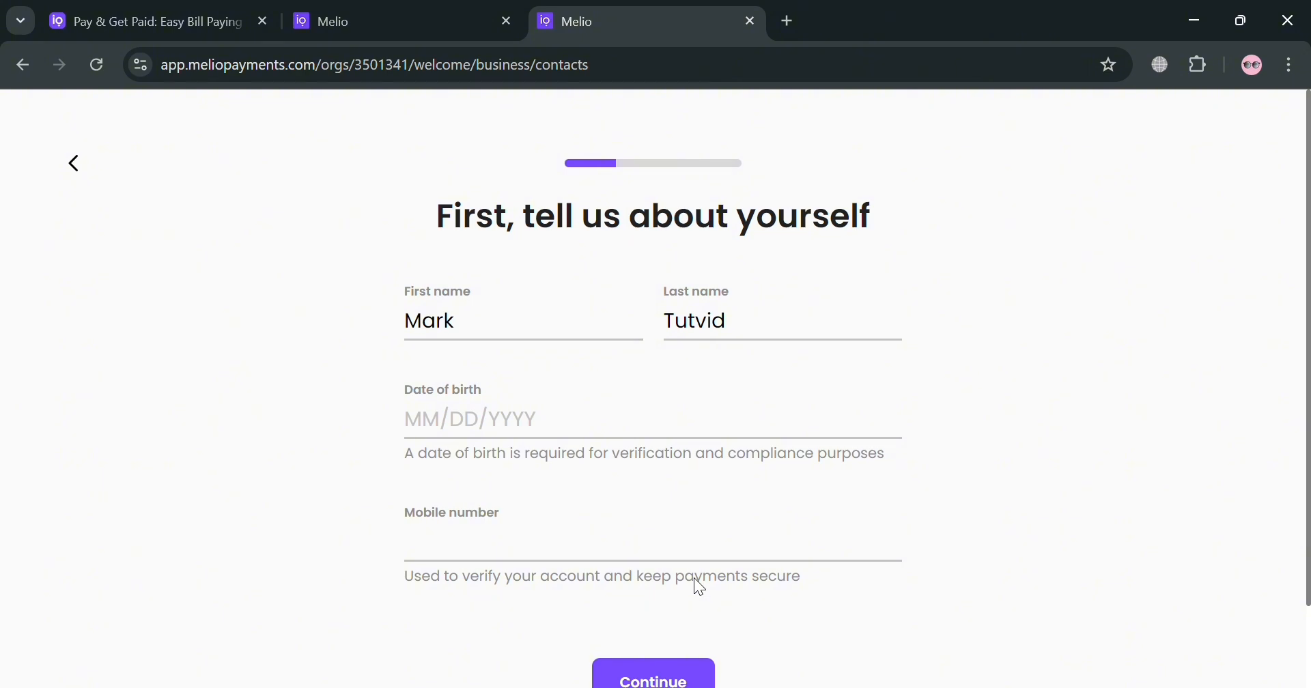
click(565, 431)
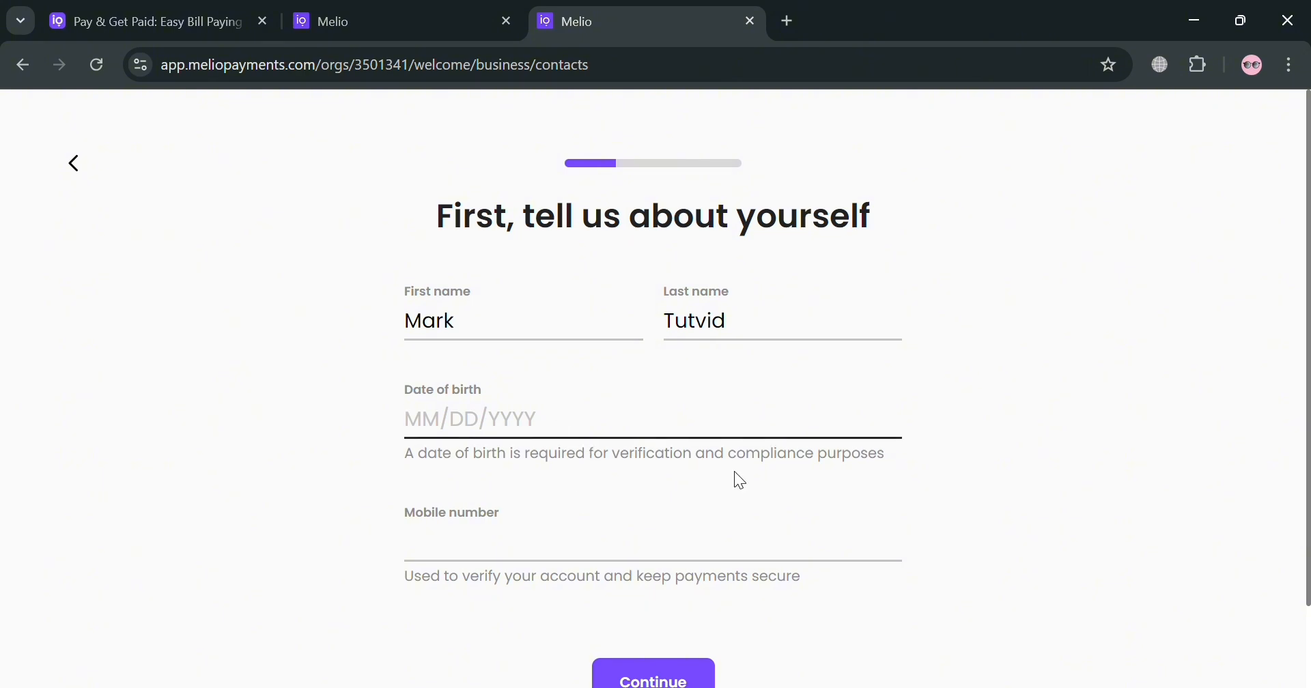
text(0/ /)
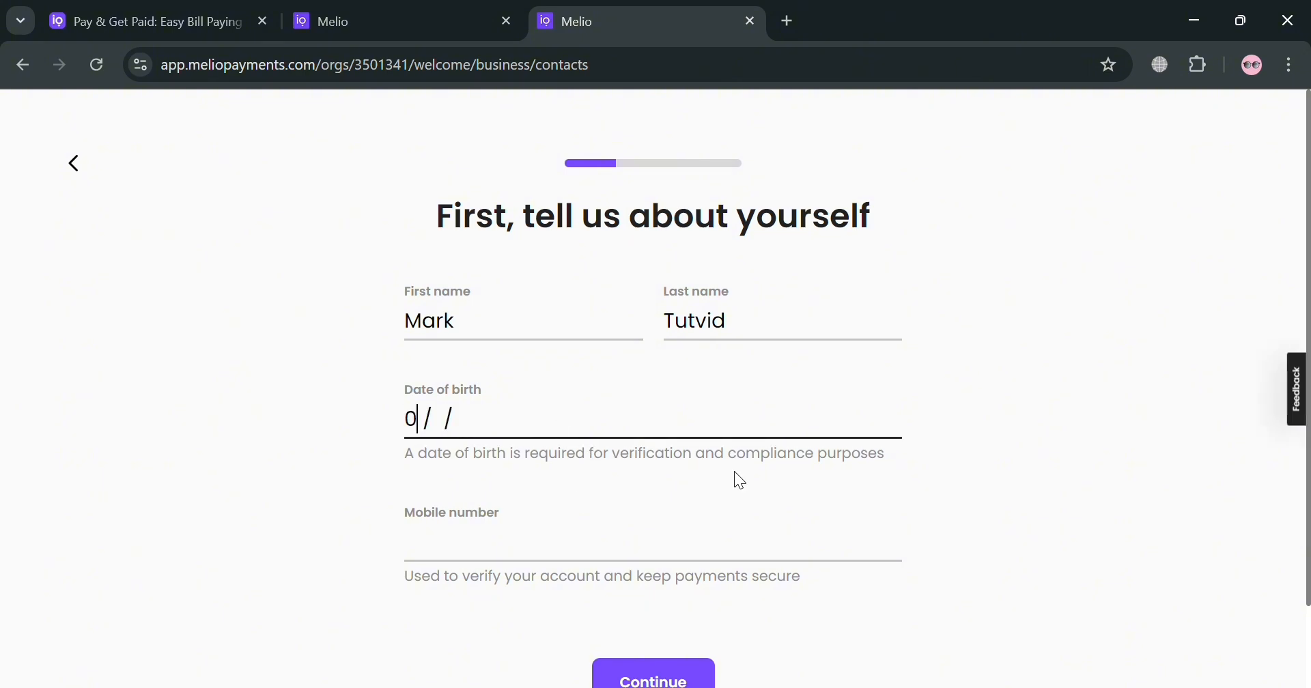
text(5)
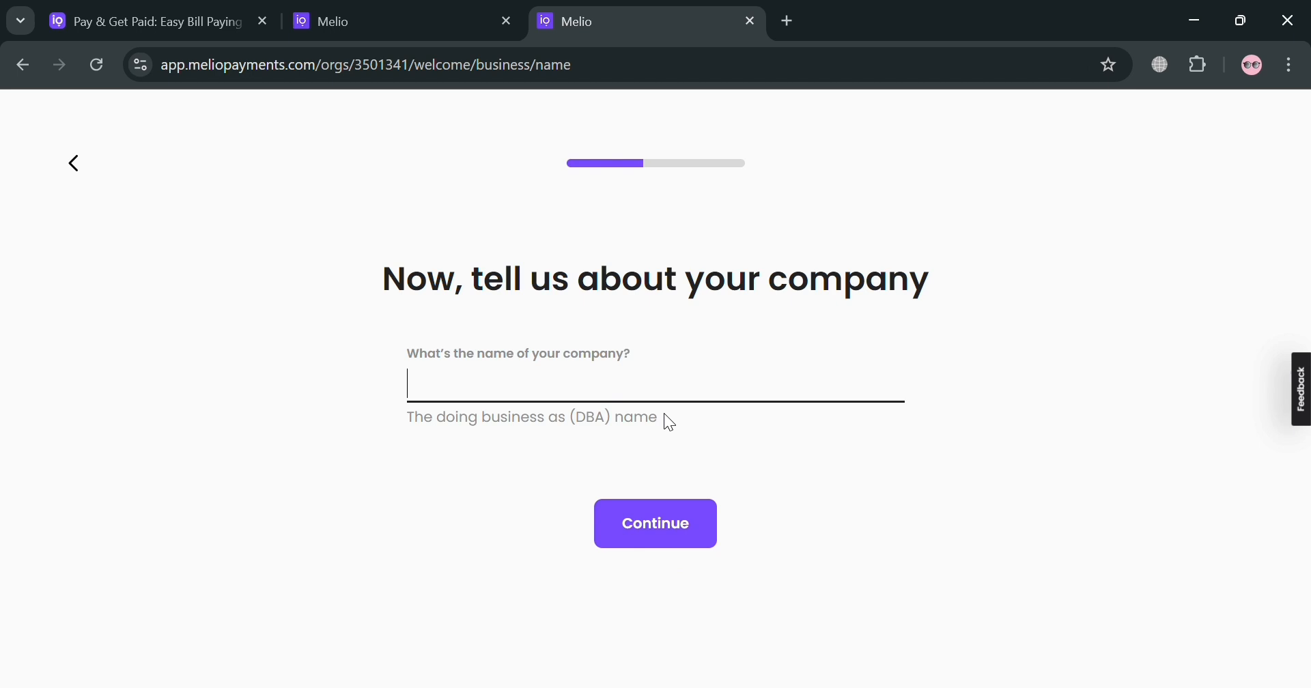
- Name the company Google, search its address with "New york" and submit the New York Marriott Marquis suggestion
text(Google)
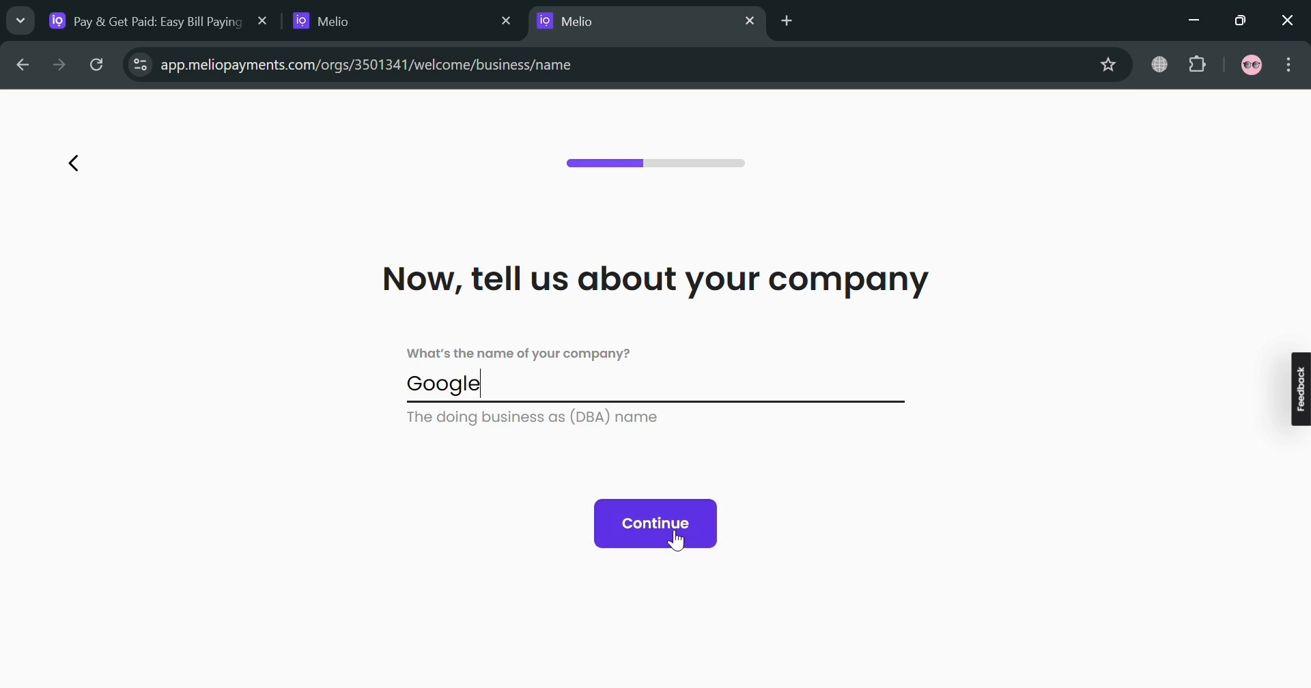
click(678, 541)
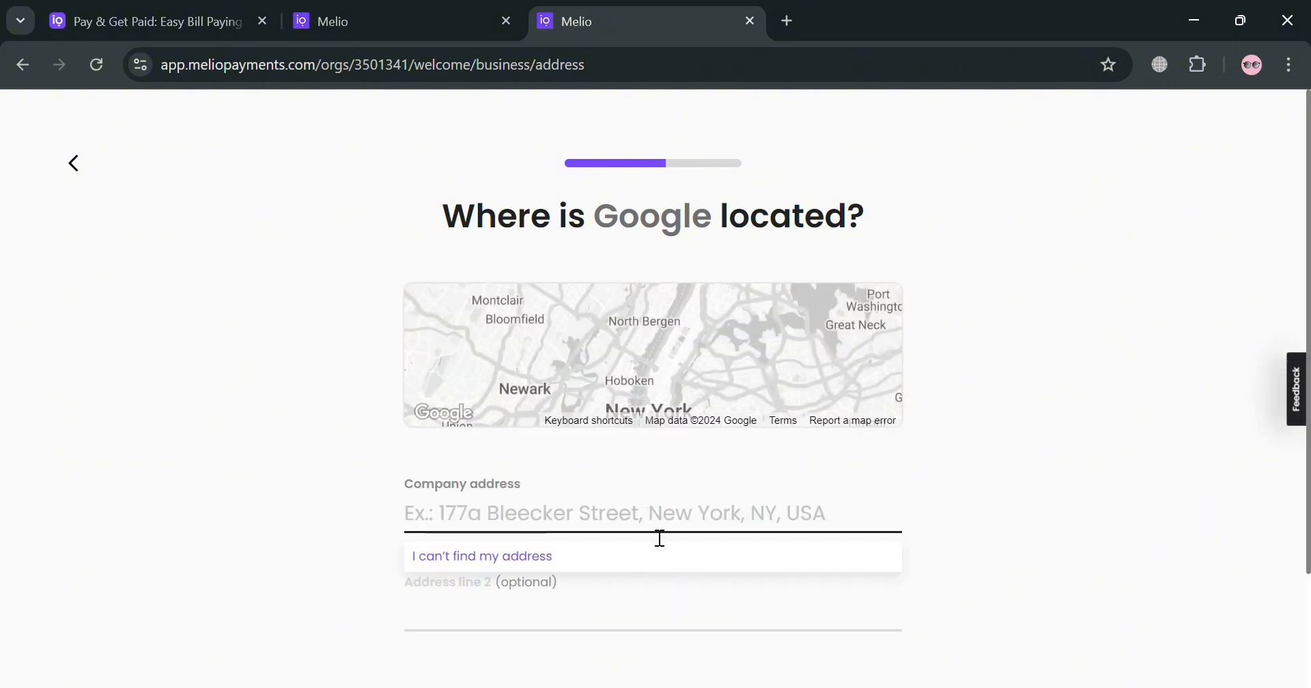
text(New york)
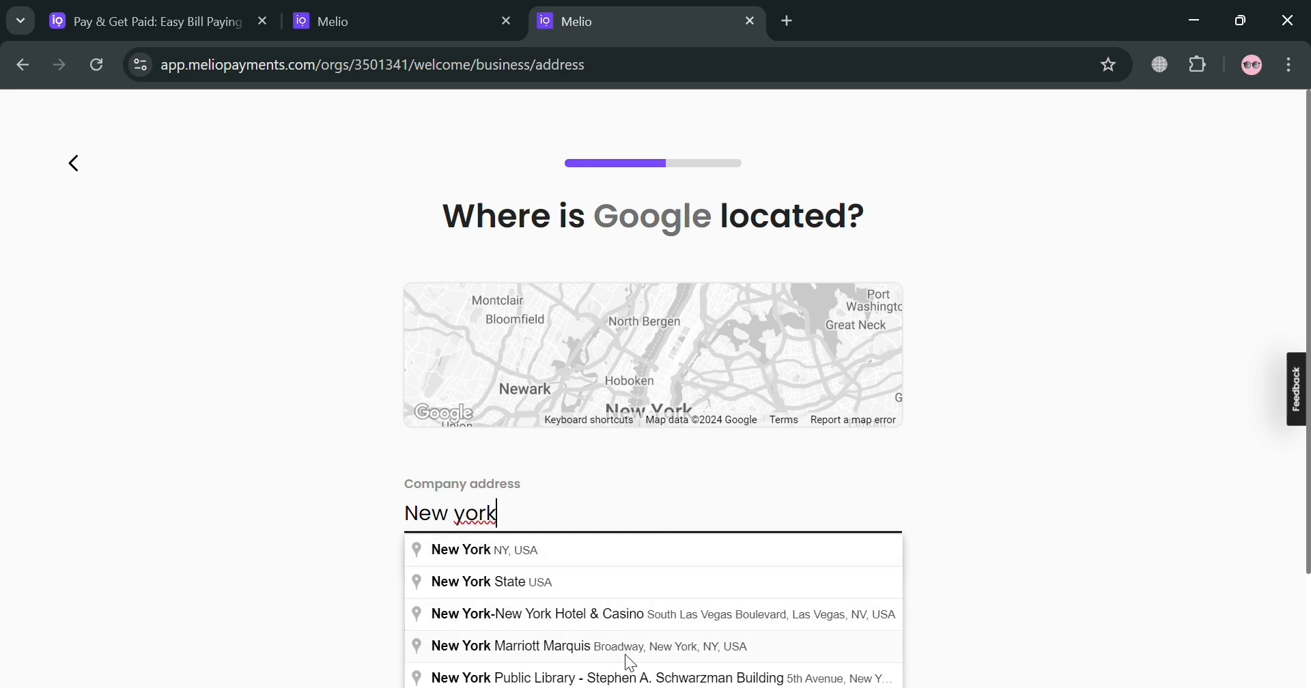
click(630, 657)
scroll(625, 641, down, 2)
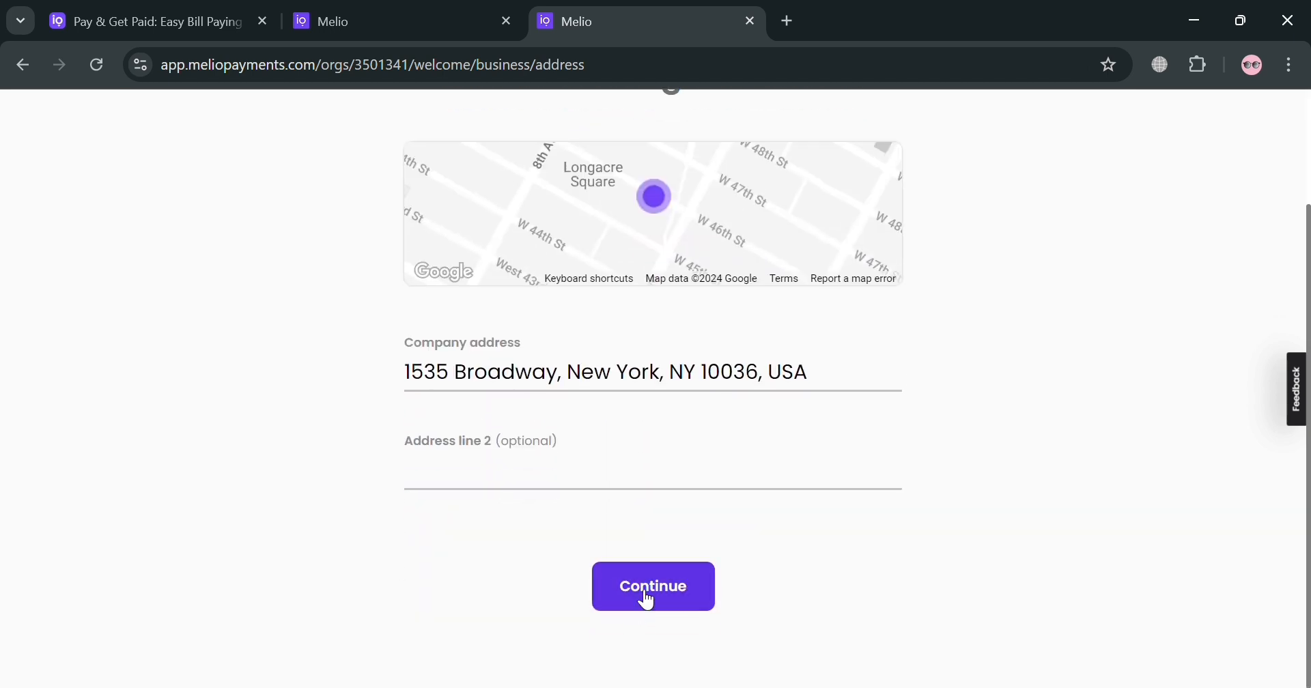
click(649, 599)
scroll(851, 465, up, 2)
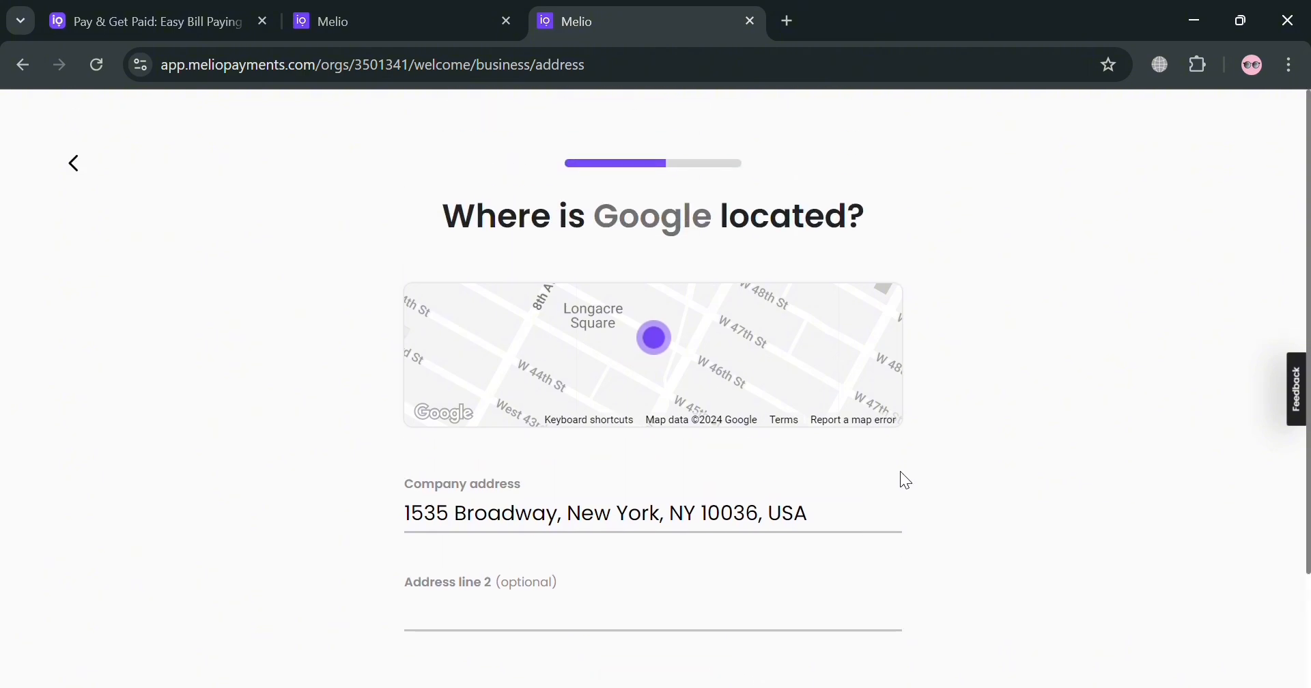
- Search the industries for "Food" and set the company's industry to Food (Health) Supplement Stores
click(804, 431)
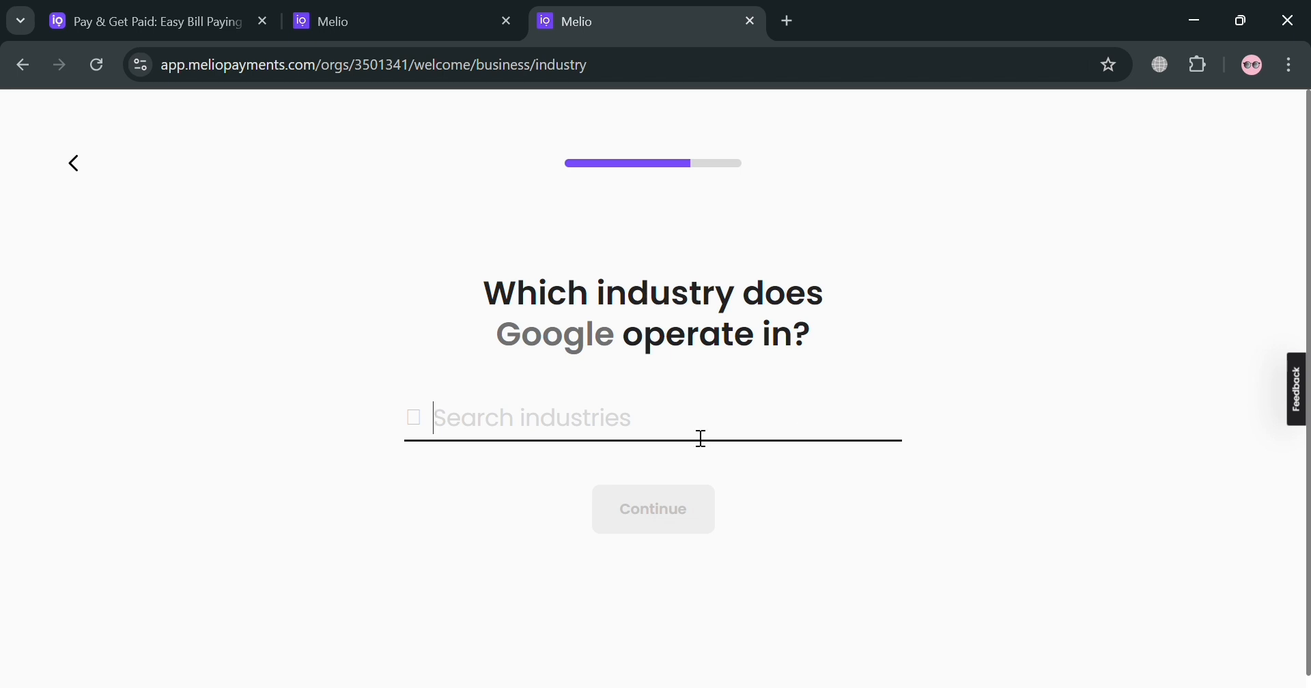
text(o)
key(BackSpace)
click(416, 418)
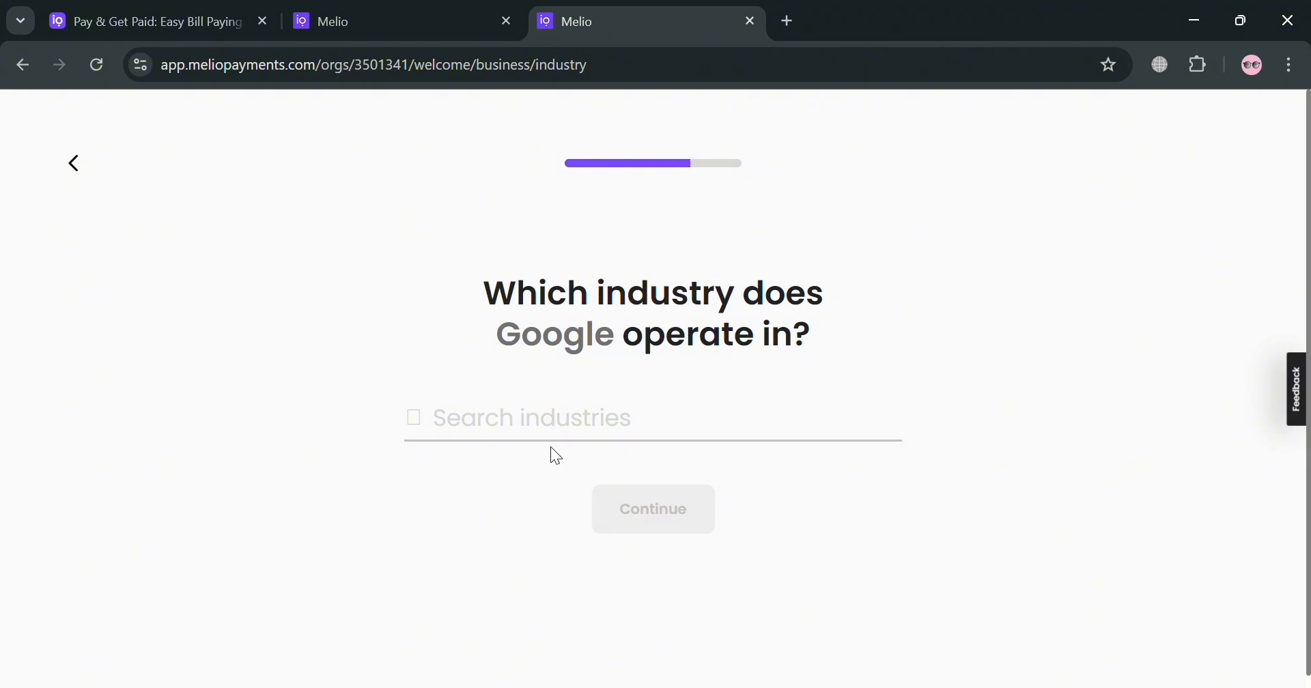
click(569, 438)
text(Food)
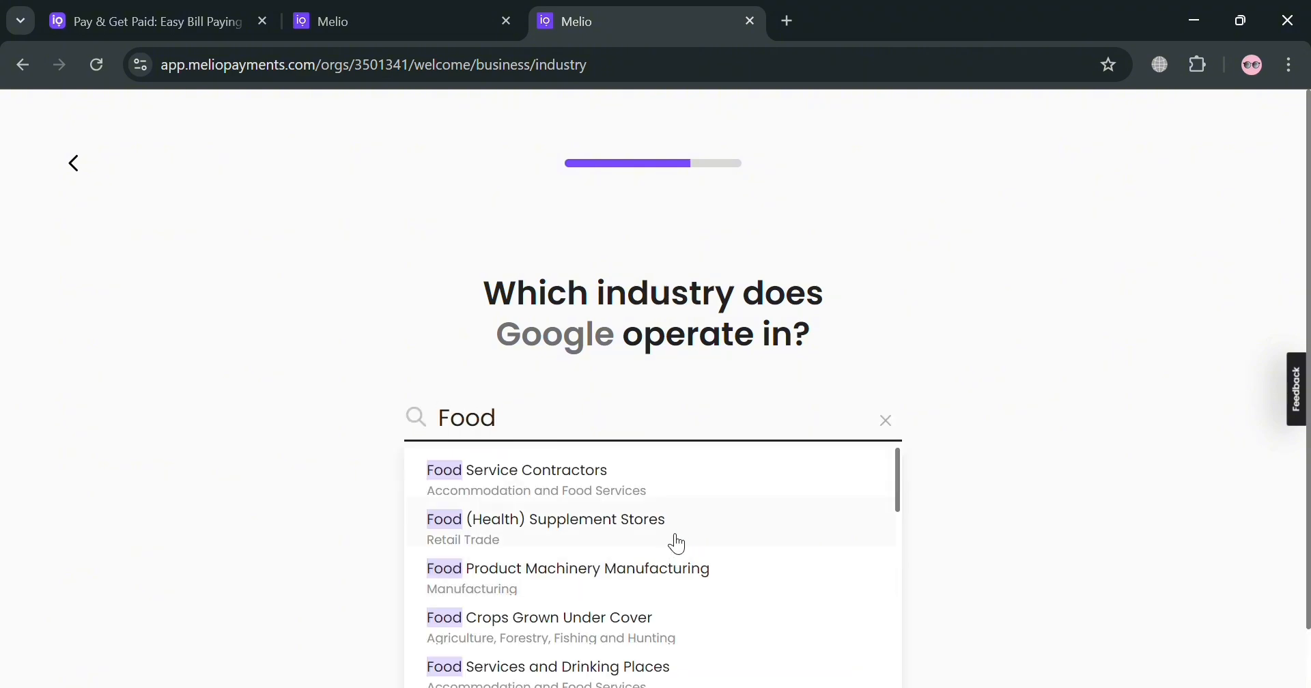
click(749, 546)
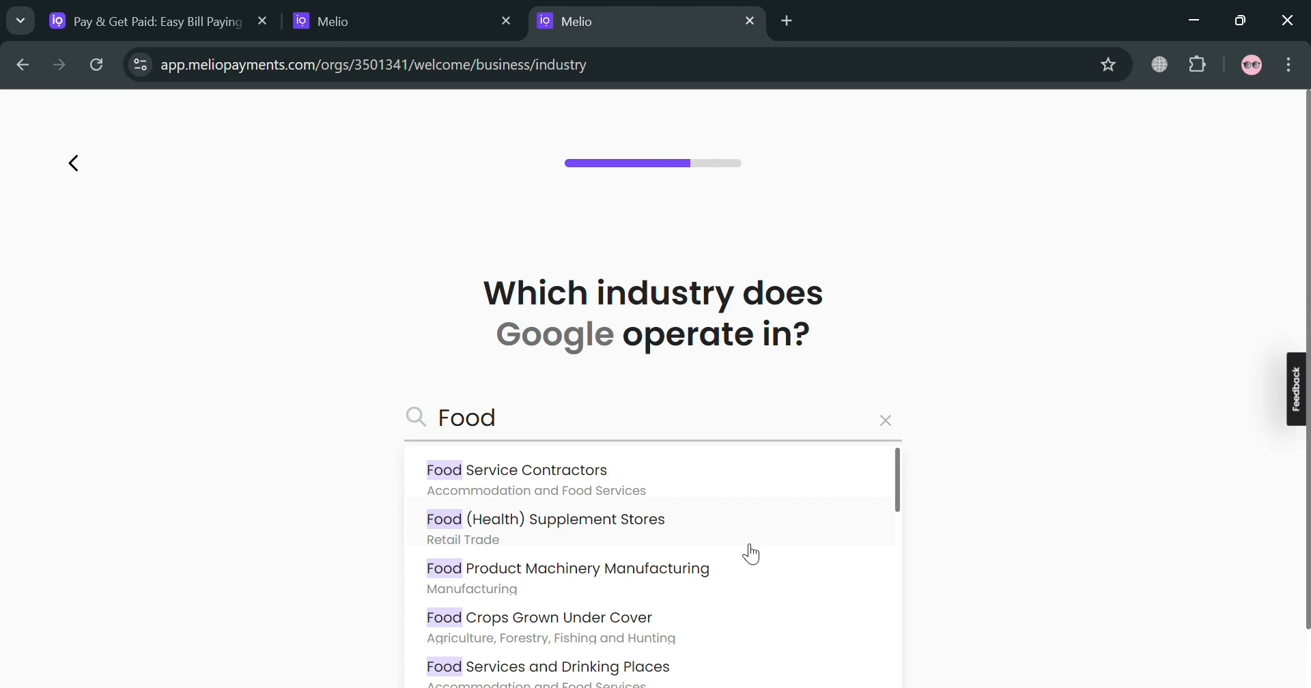
click(656, 521)
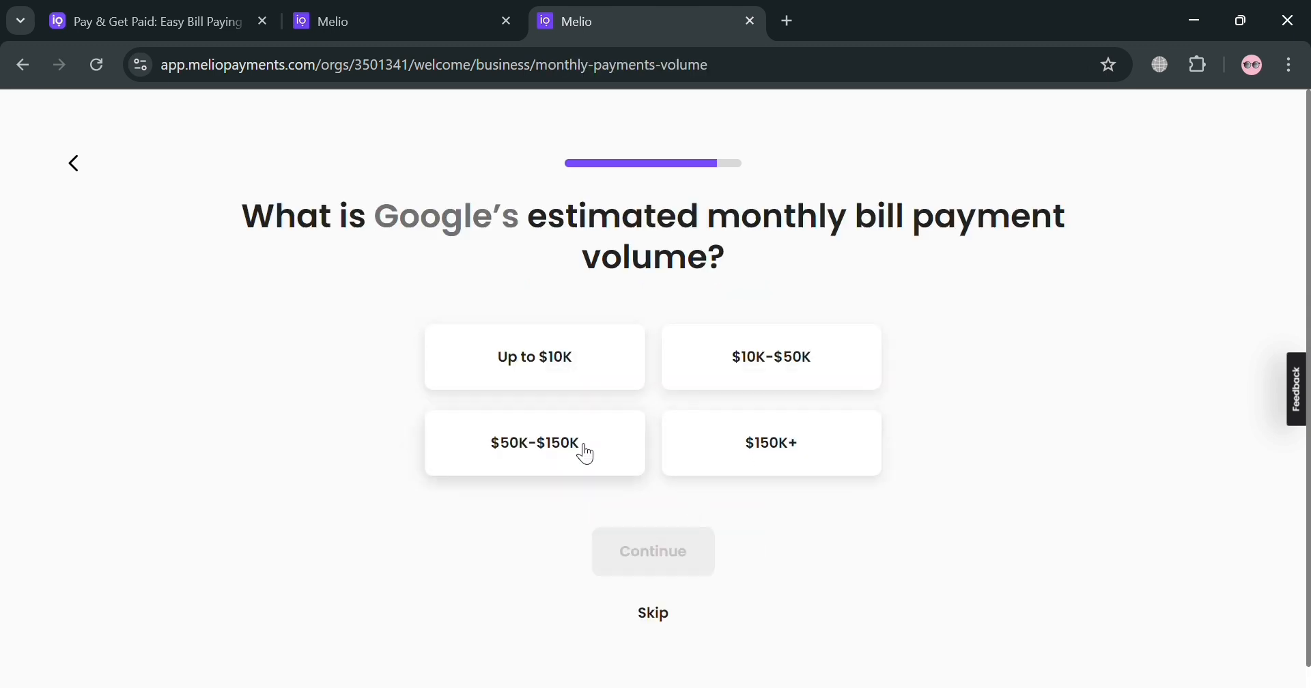
- Choose $10K-$50K as the estimated monthly bill payment volume, finish the company setup and open the dashboard without the introductory tour
click(790, 384)
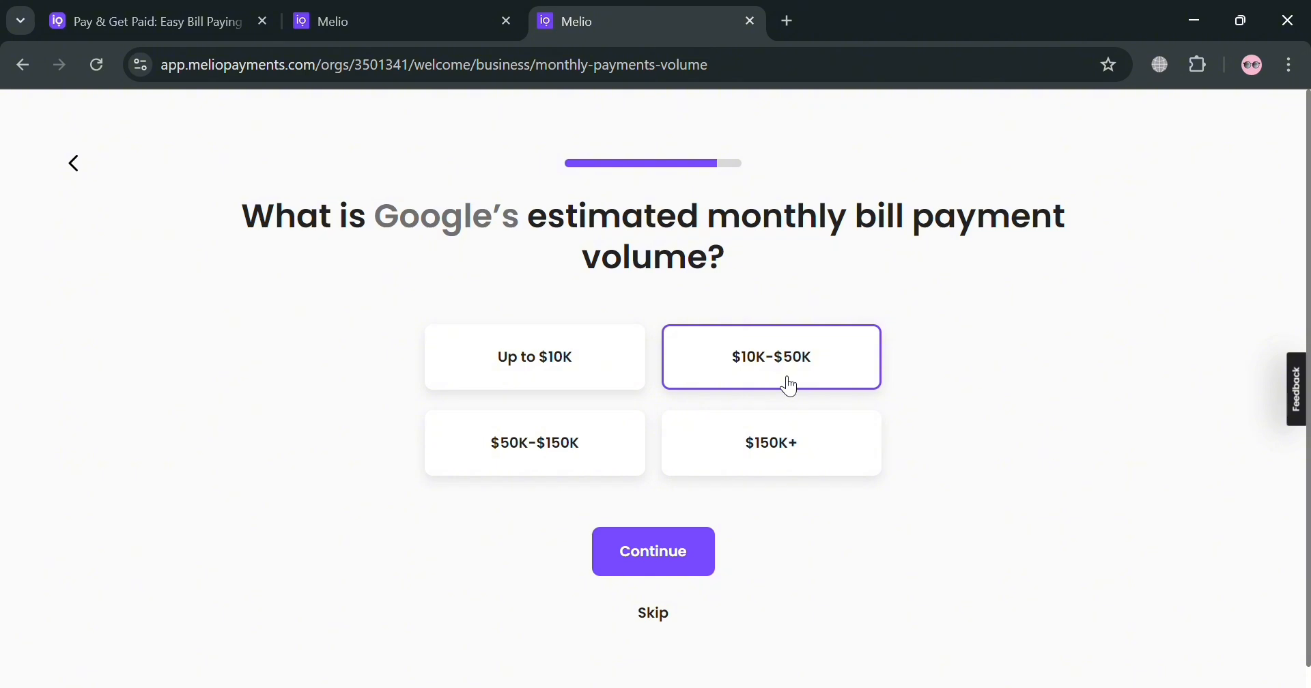
click(683, 621)
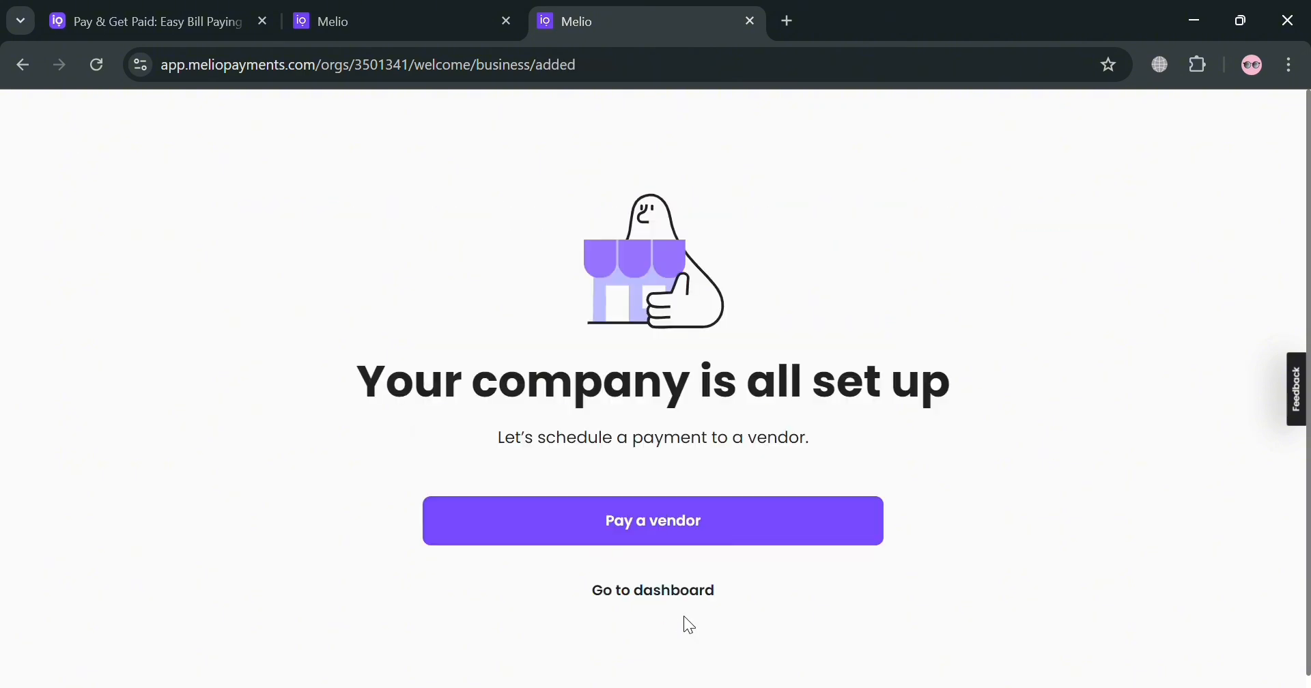
click(681, 591)
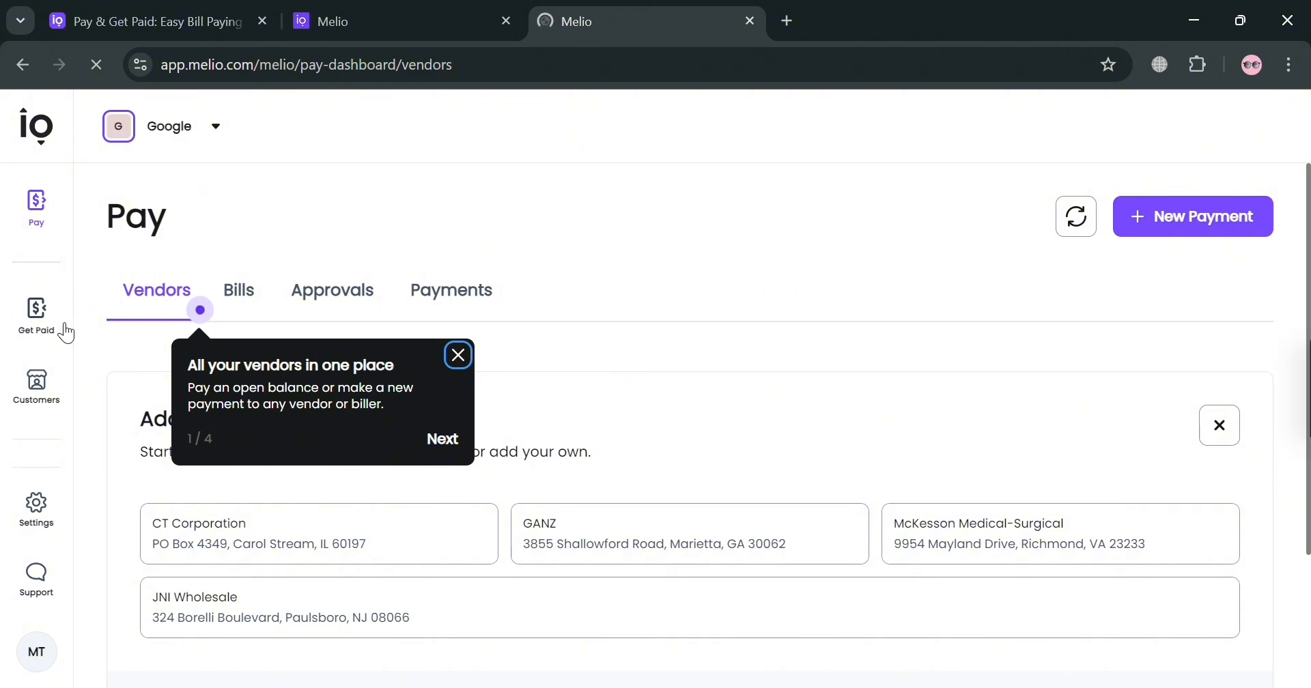
click(458, 355)
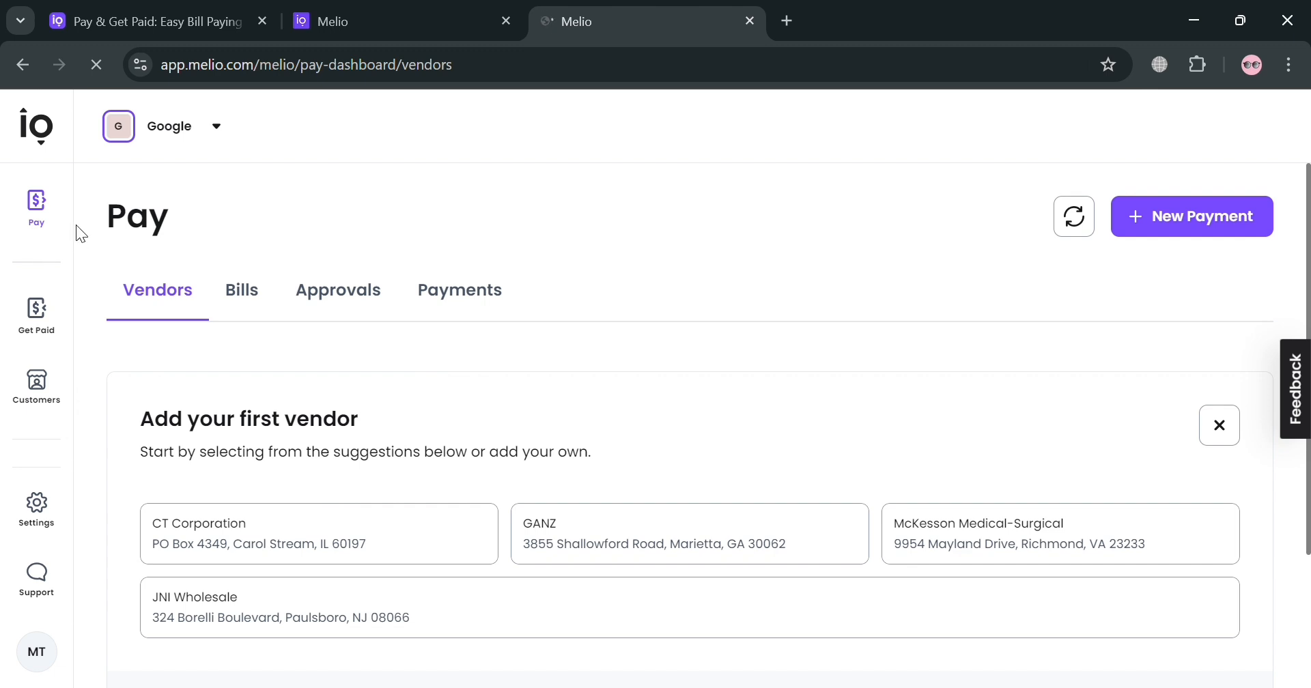
- Add GANZ from the suggested companies as the first vendor
scroll(314, 503, down, 3)
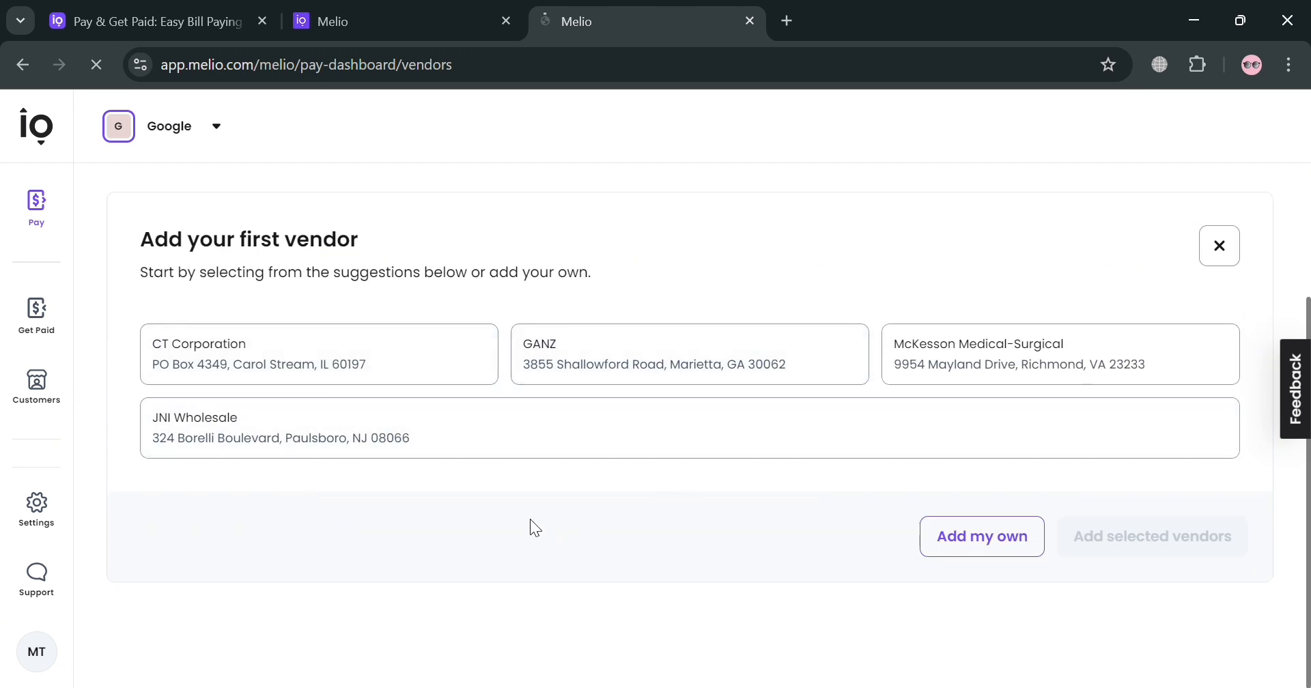
scroll(471, 459, up, 2)
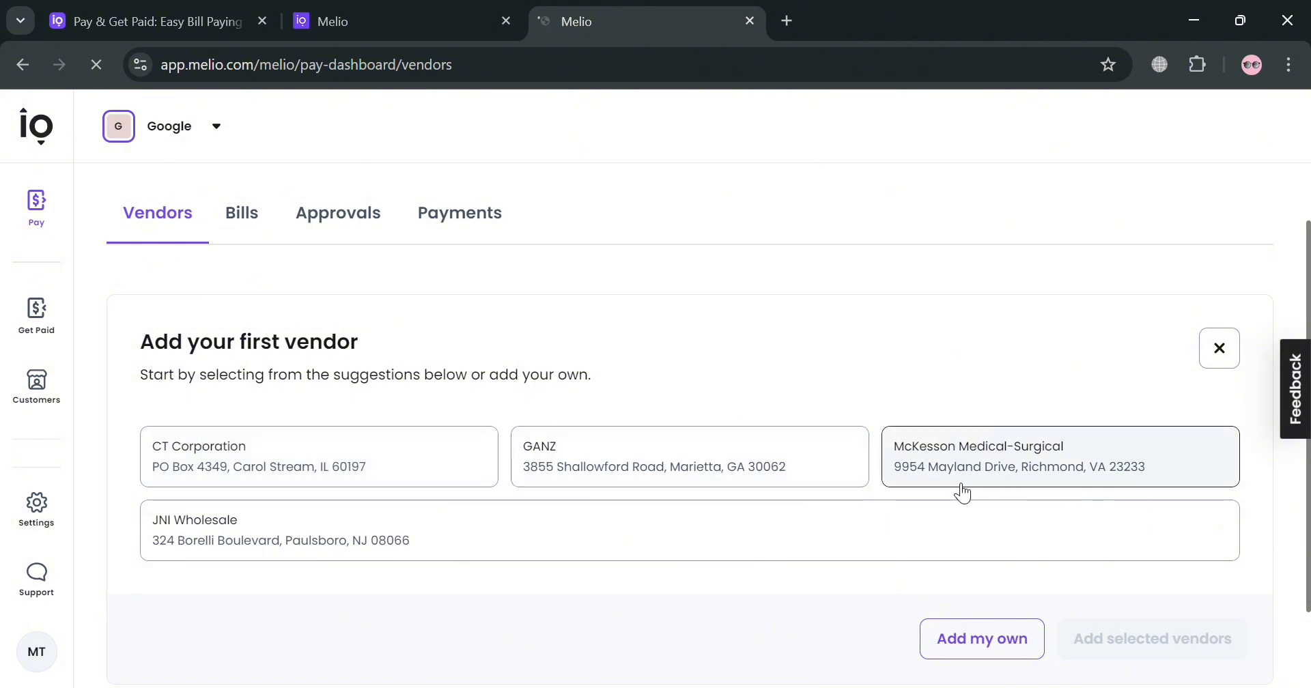
click(716, 462)
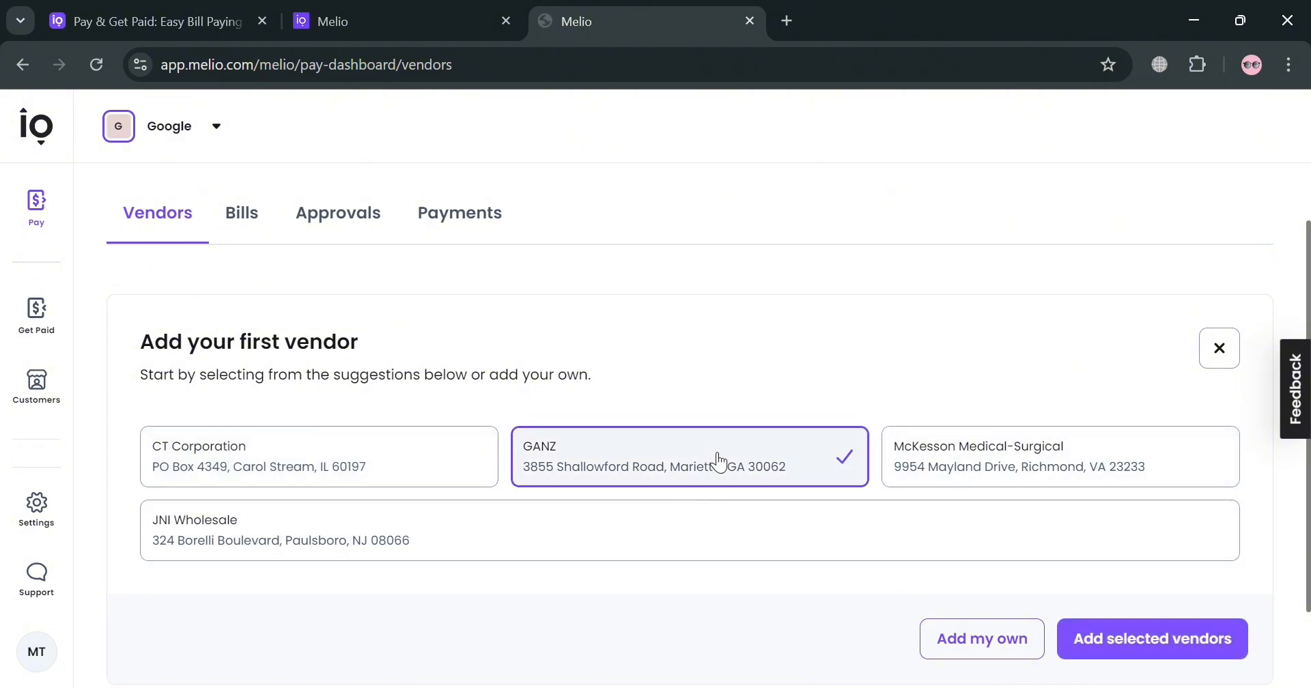
click(1148, 652)
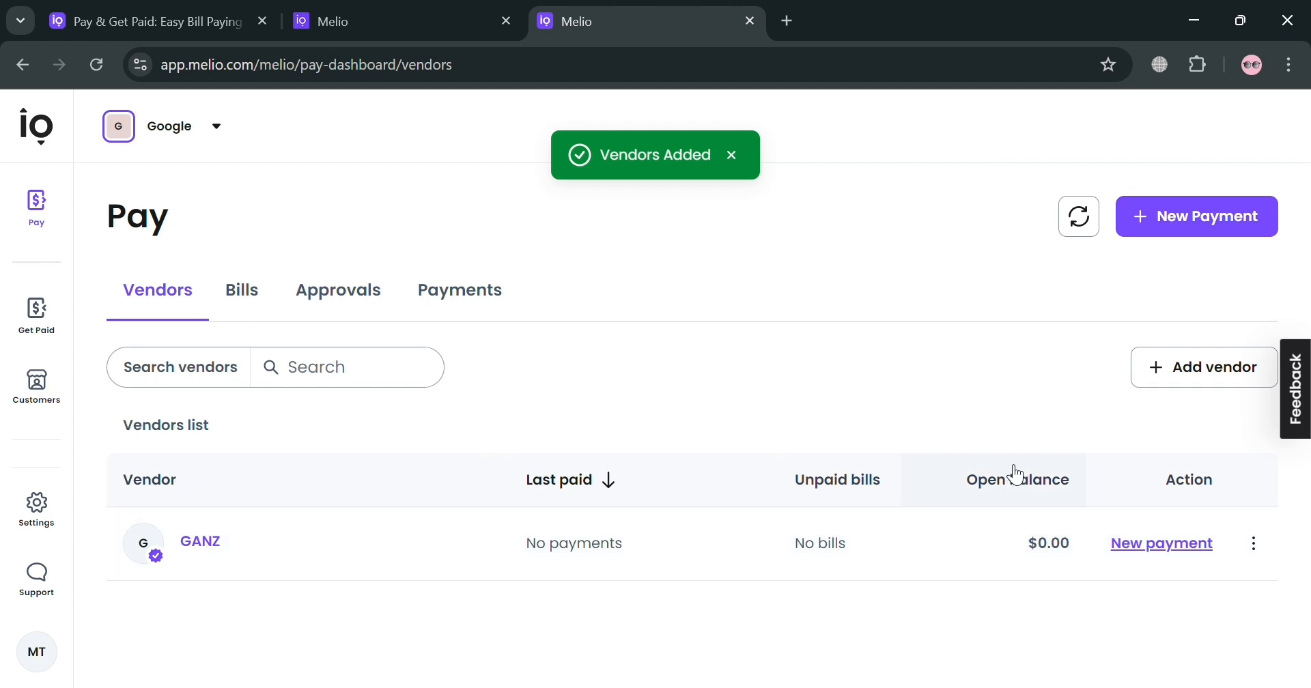
- Look through the Bills, Approvals and Payments sections of Pay and return to the vendors list
click(241, 307)
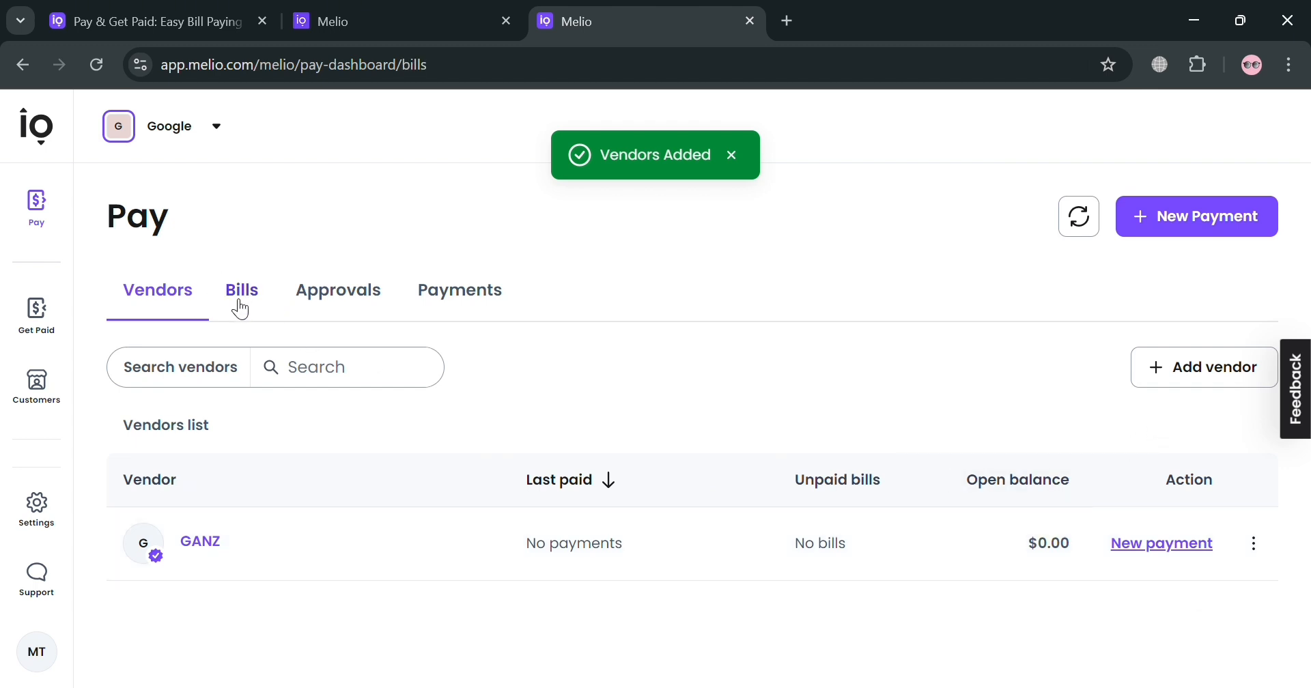
click(352, 304)
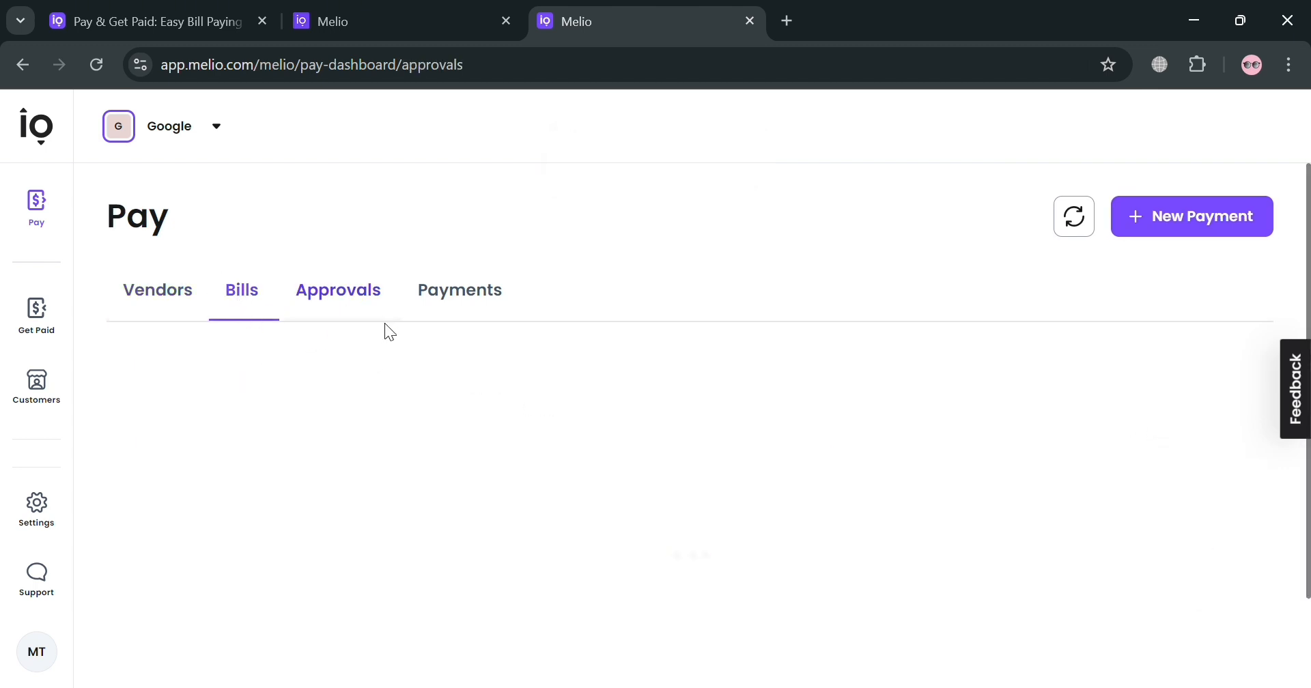
click(474, 293)
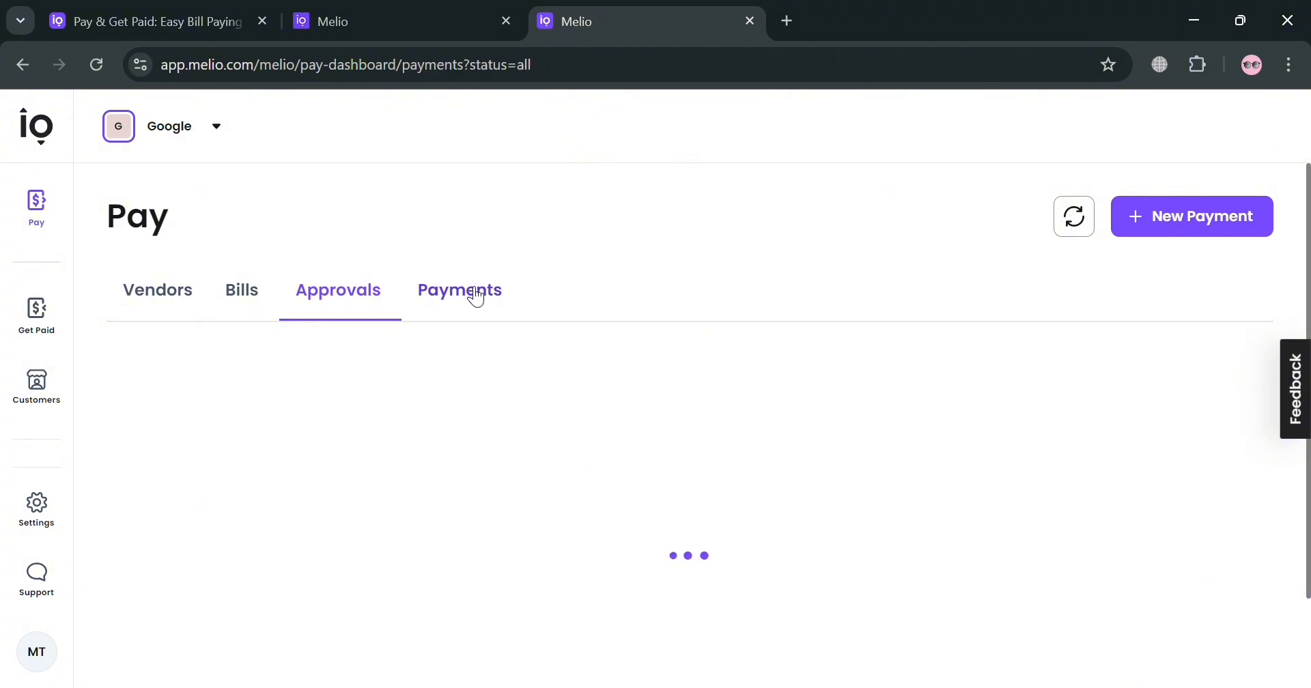
click(138, 312)
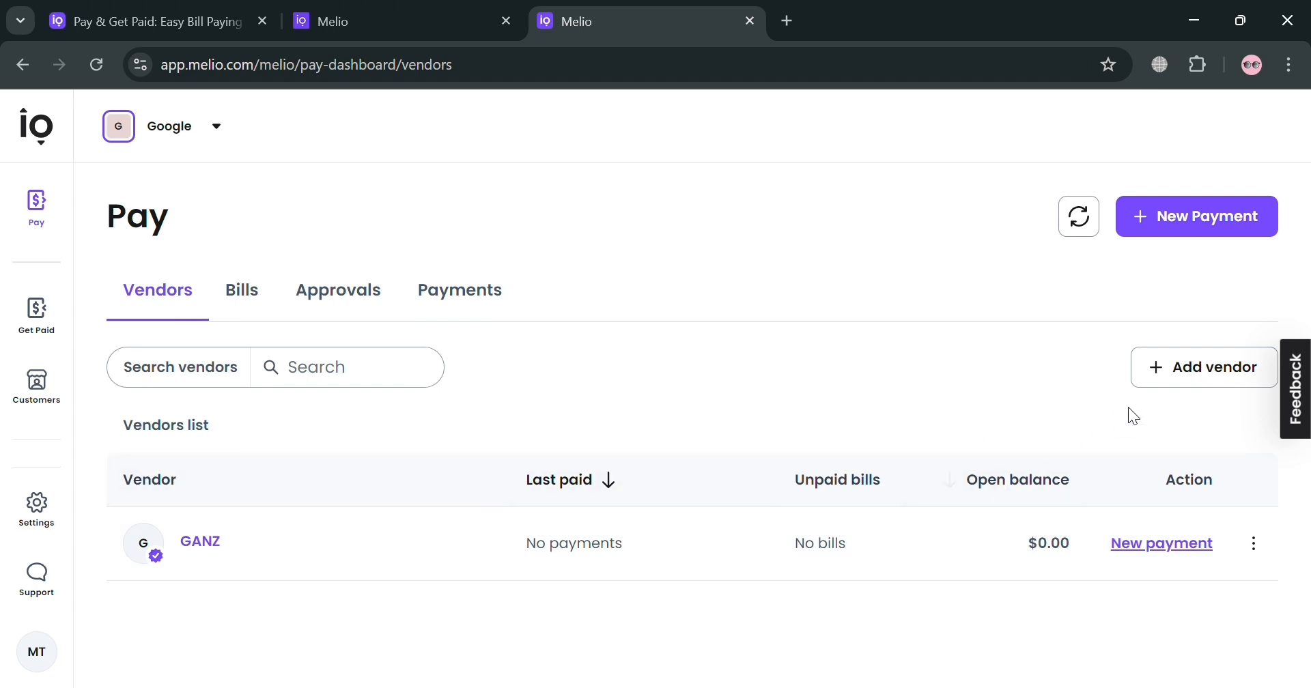
- Add a new vendor with the business name "Lab Org." and the vendor's contact name, then dismiss the notification
click(1186, 368)
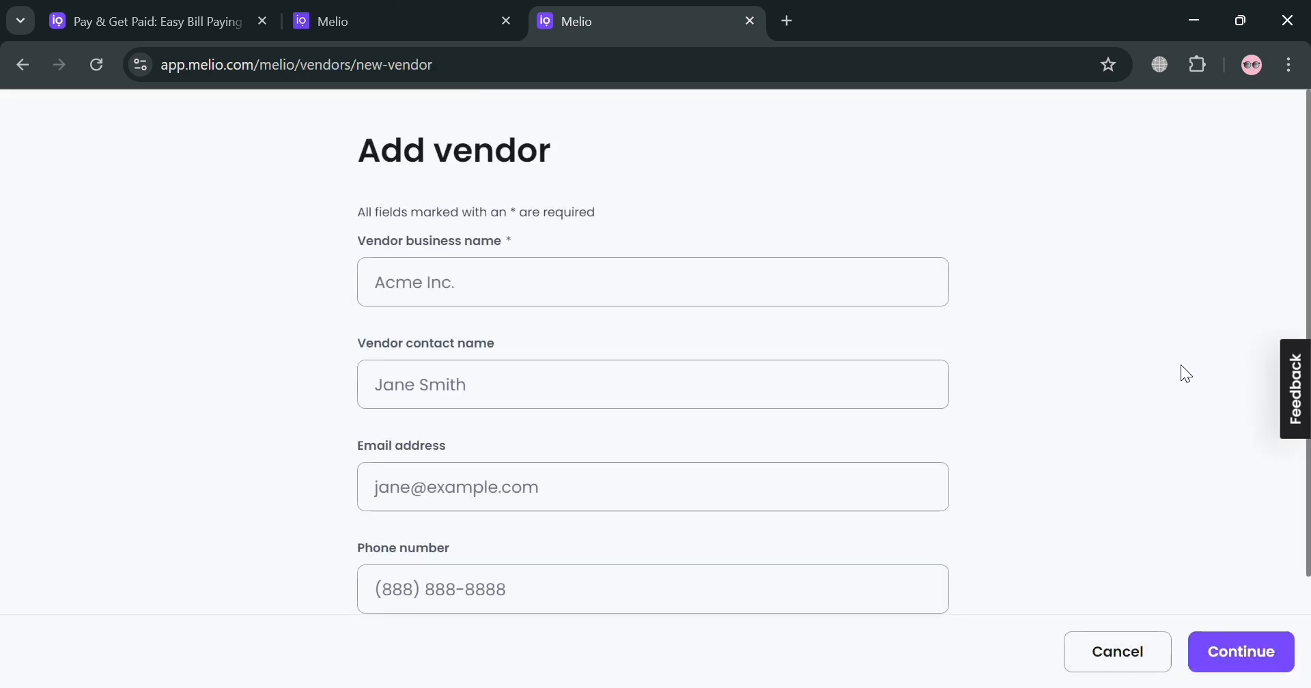
click(572, 283)
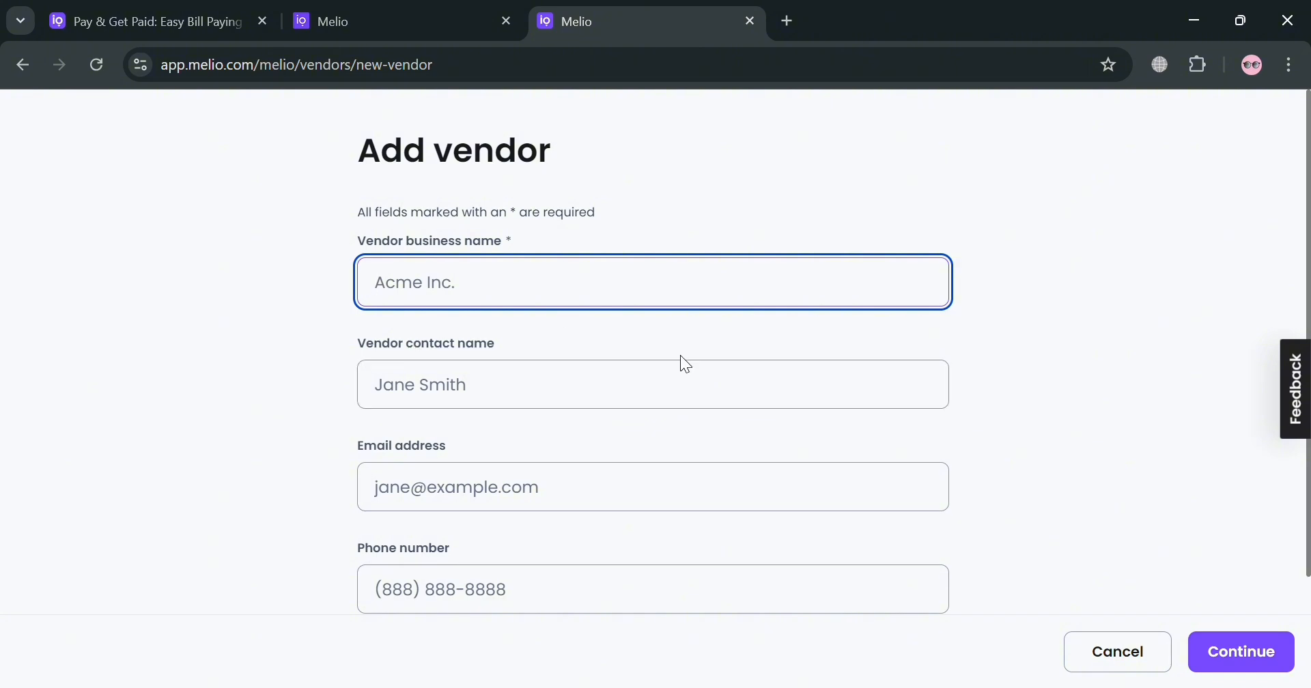
text(W)
key(BackSpace)
text(Lab Org)
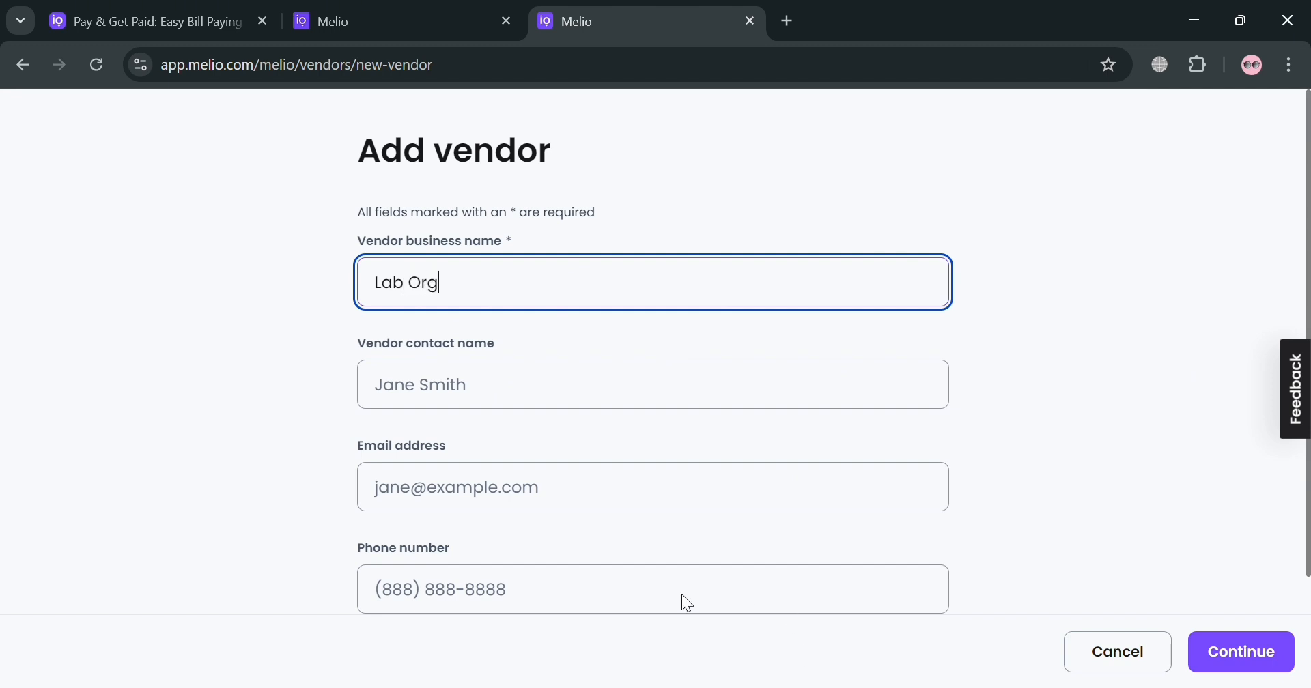
text(.)
click(614, 399)
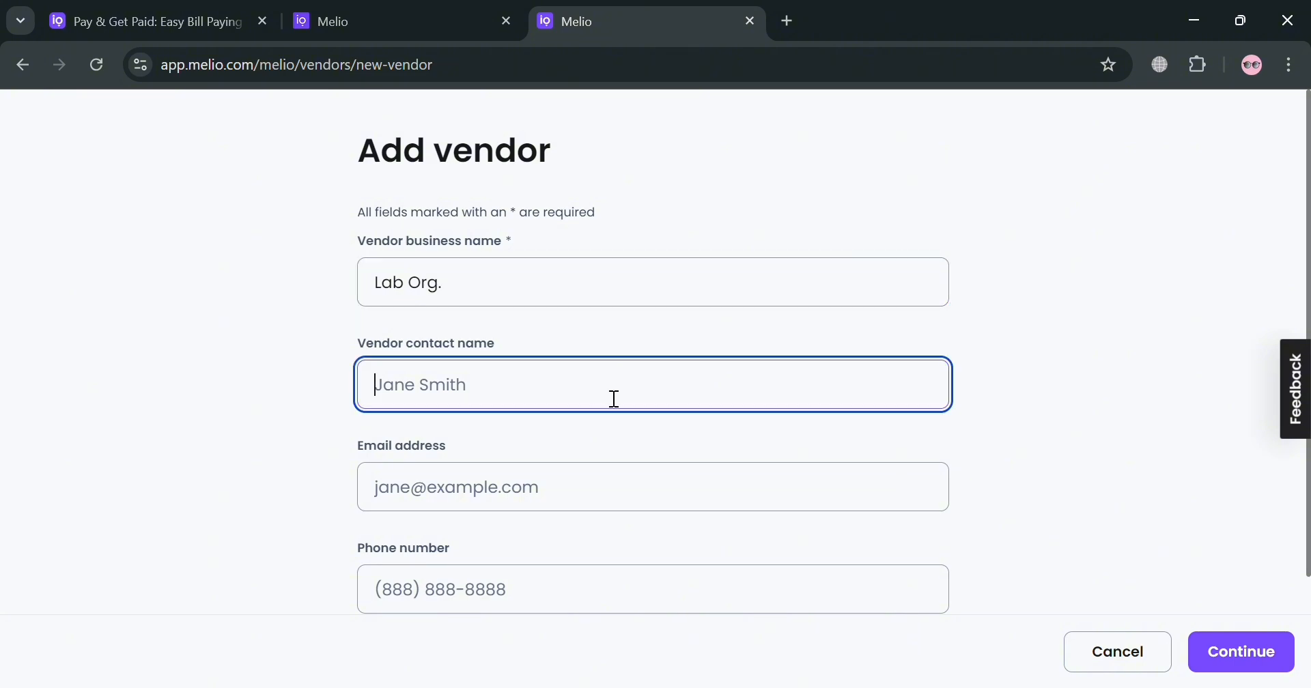
text(Nara M)
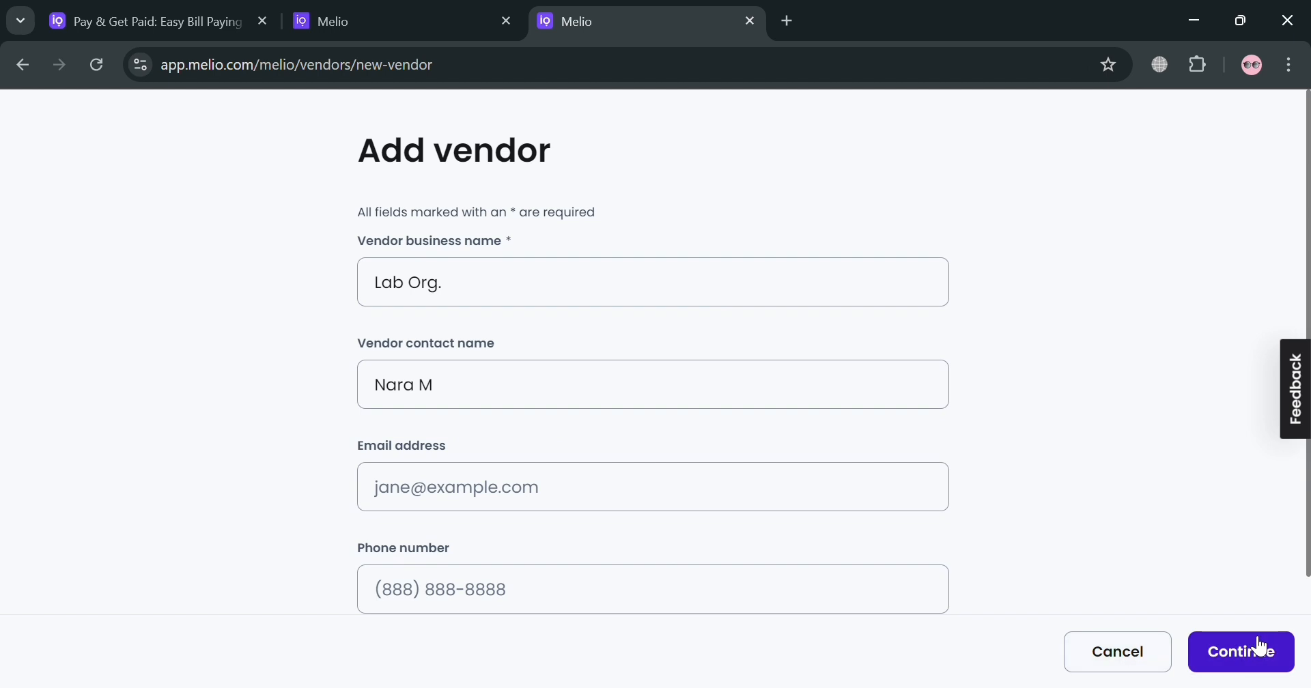
click(1250, 652)
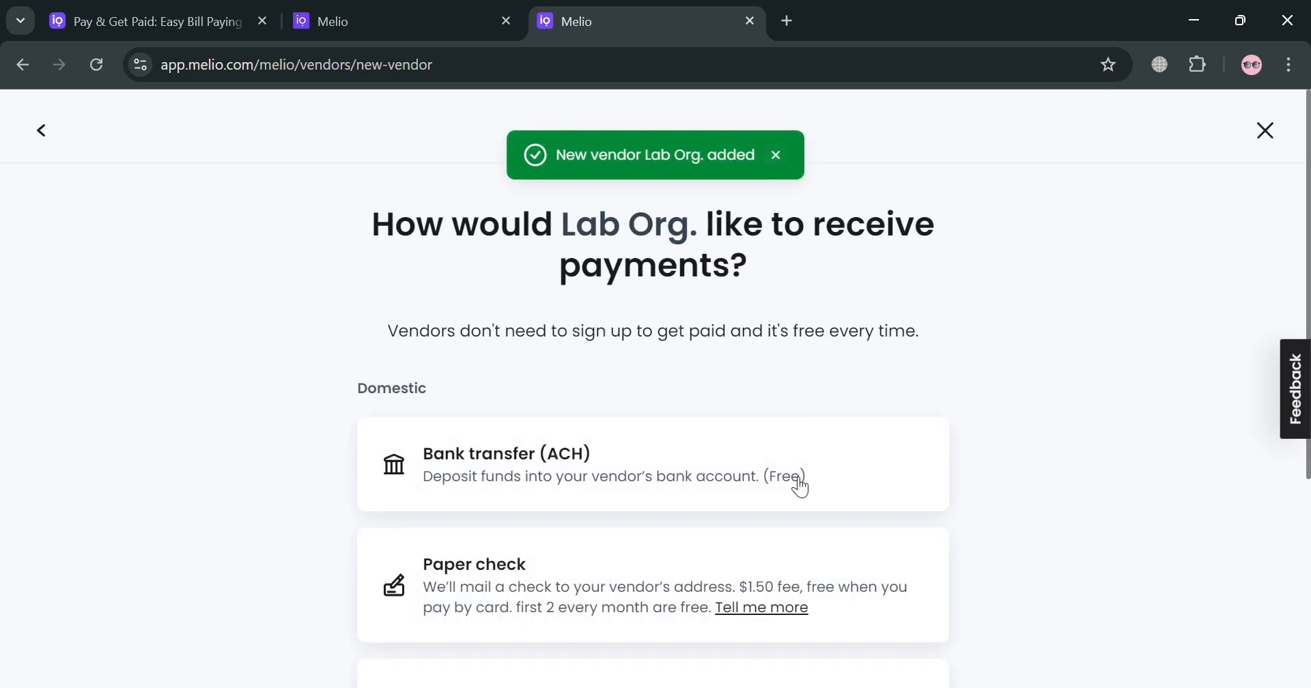
click(777, 156)
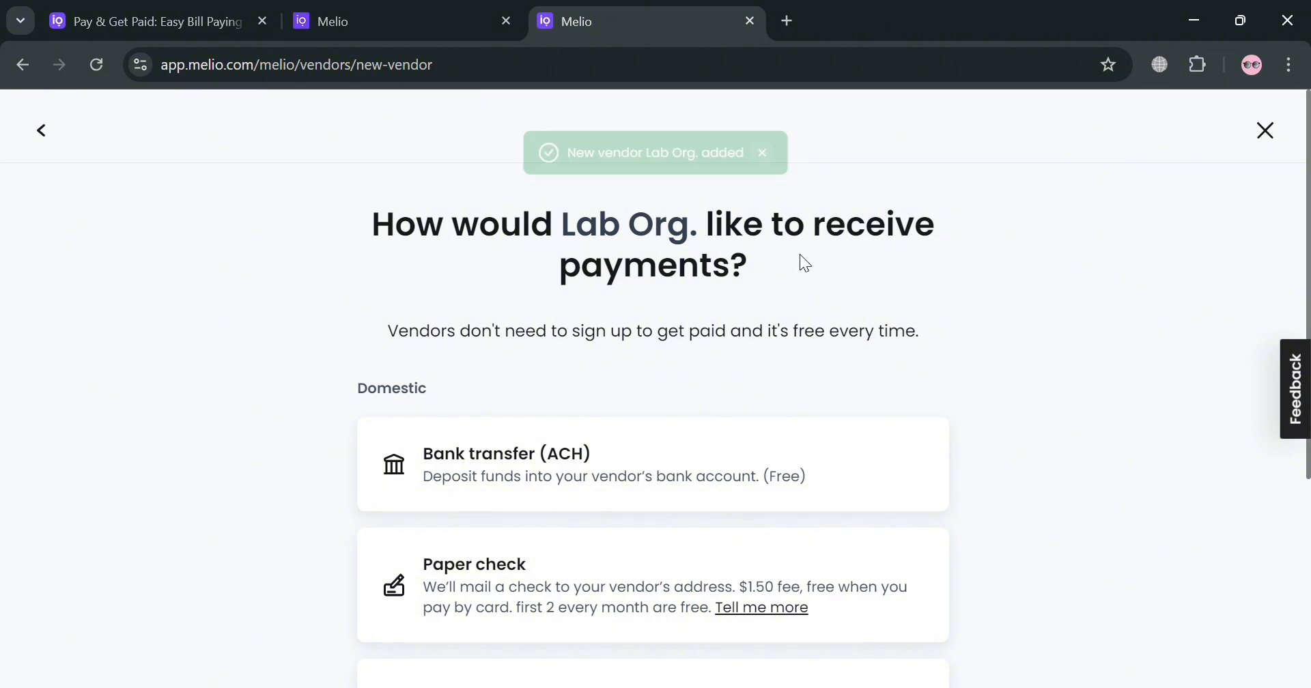
- Review the domestic and international ways for Lab Org. to receive payments and skip the choice for now
scroll(820, 396, down, 3)
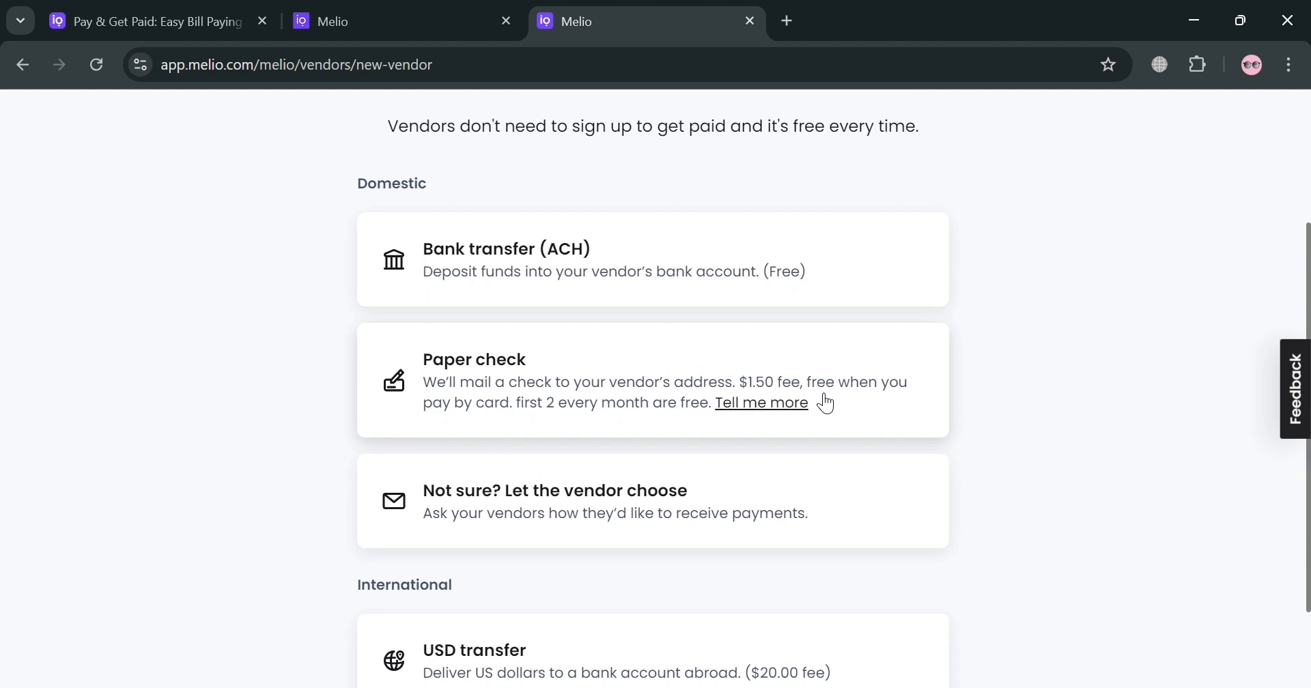
scroll(581, 479, down, 2)
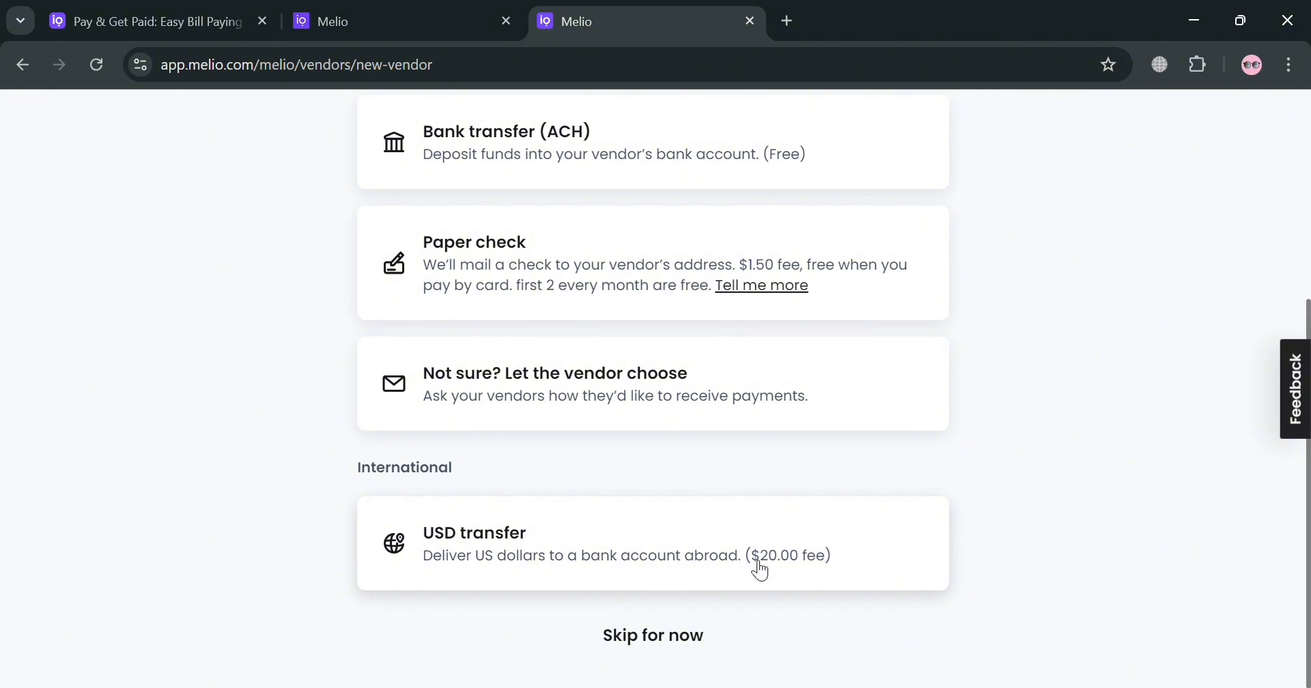
scroll(702, 313, up, 3)
scroll(751, 435, down, 3)
click(655, 639)
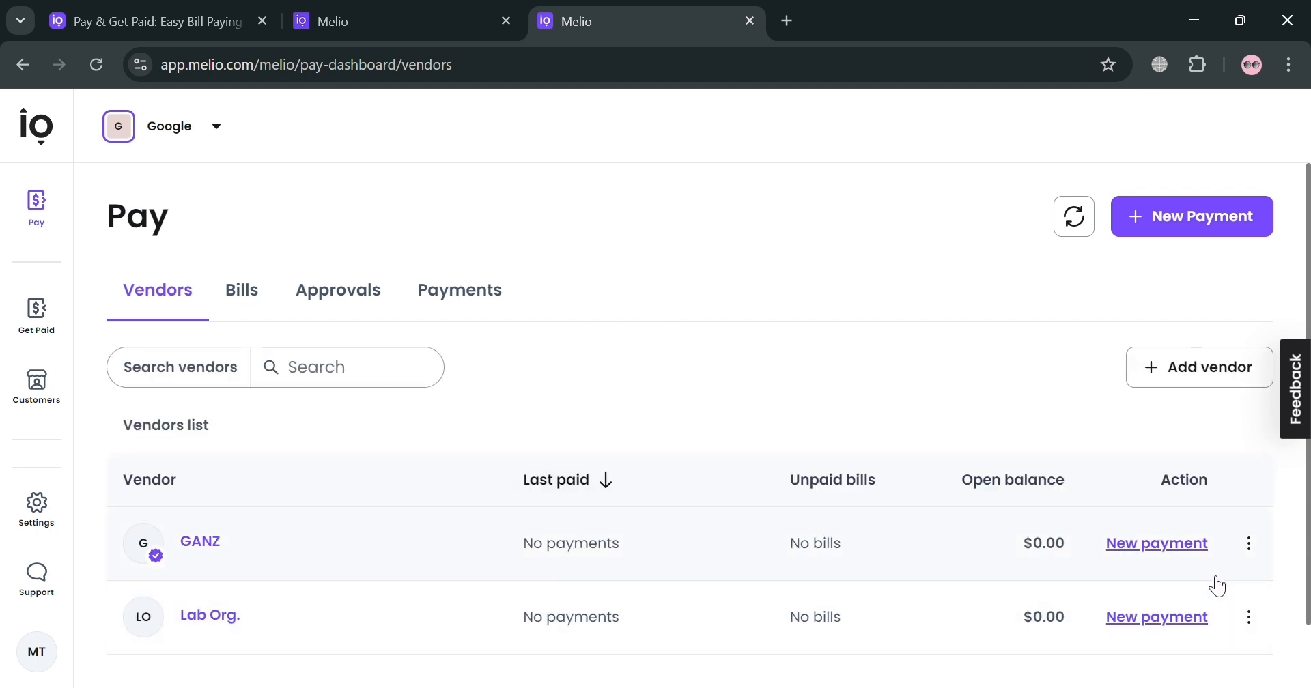
- Create a $100.00 bill for the vendor GANZ and save it without continuing to payment
click(247, 302)
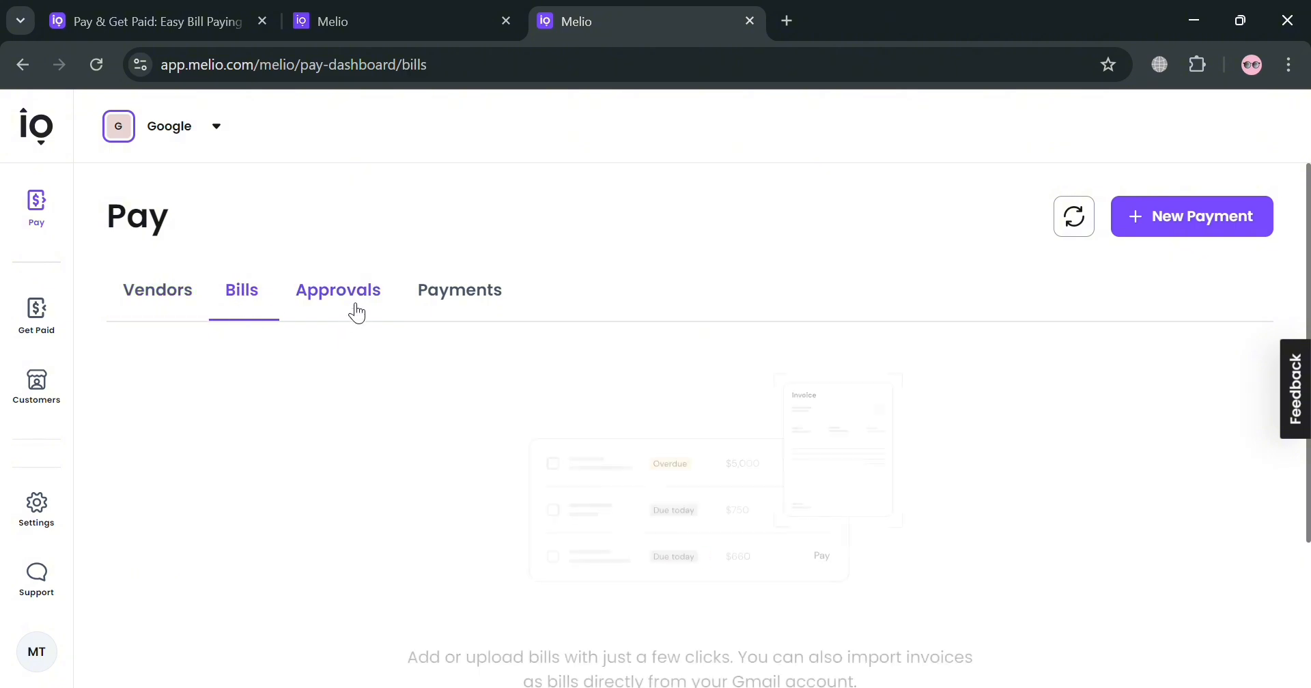
scroll(580, 557, down, 3)
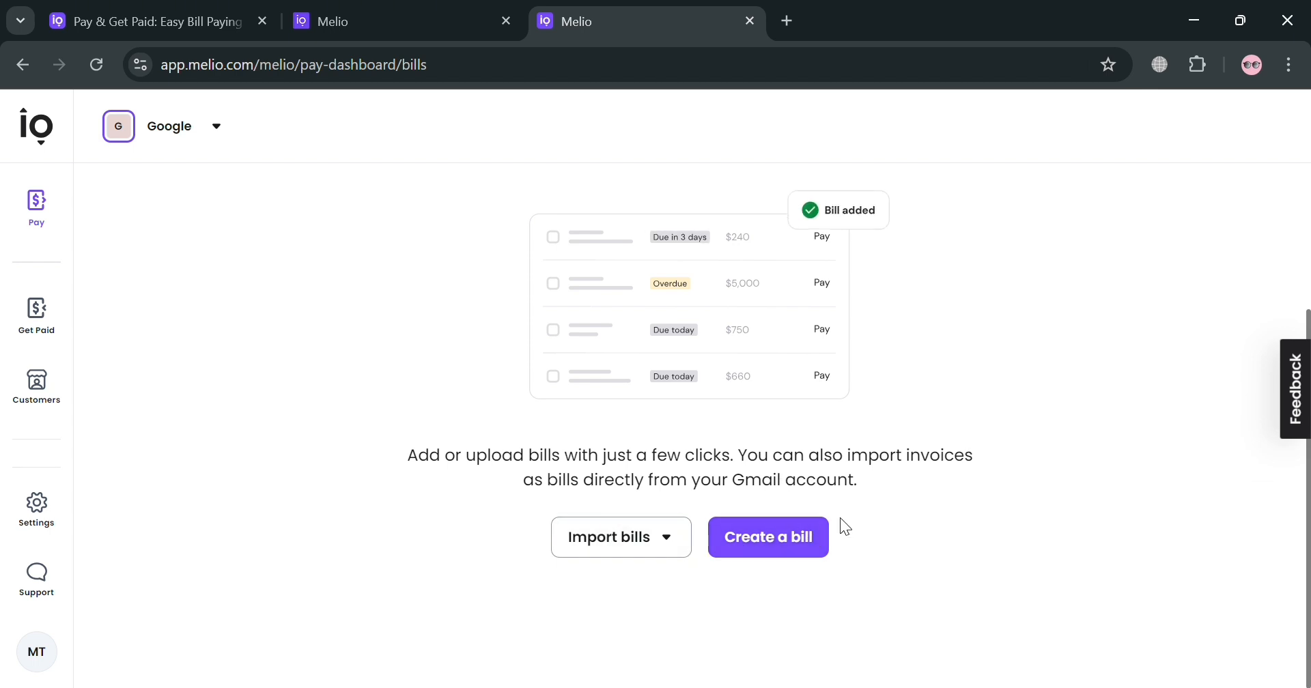
click(768, 550)
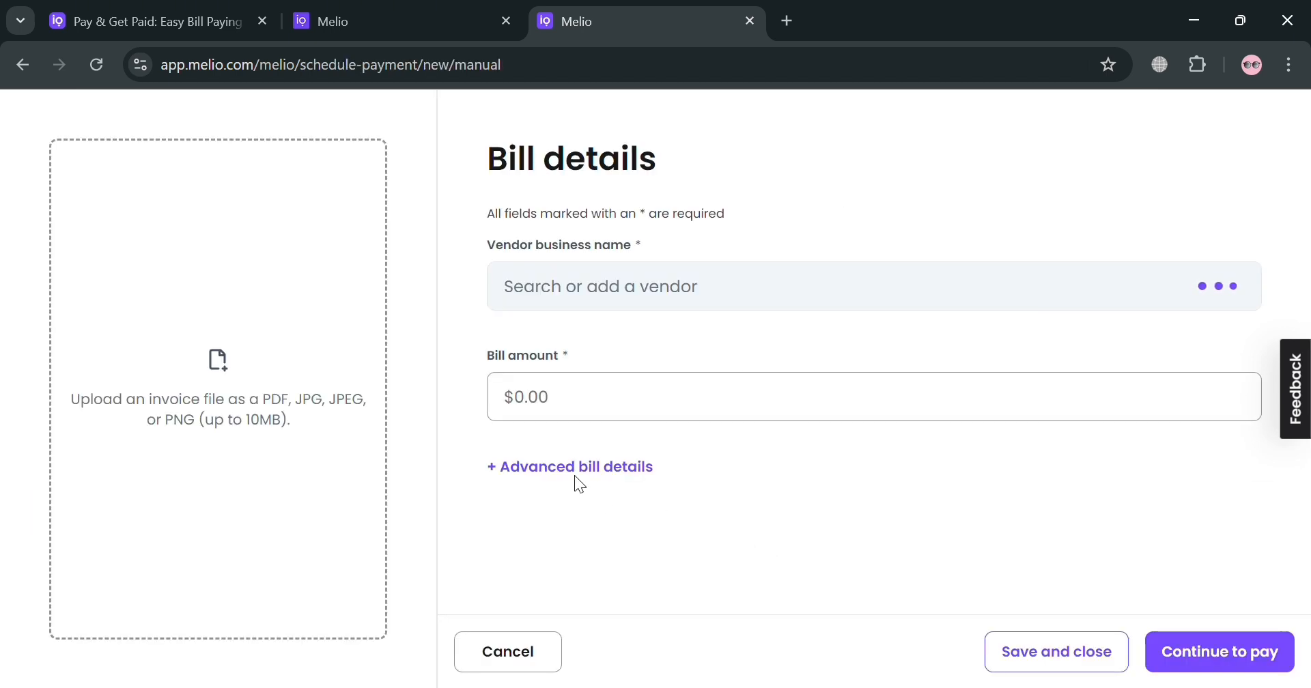
click(787, 309)
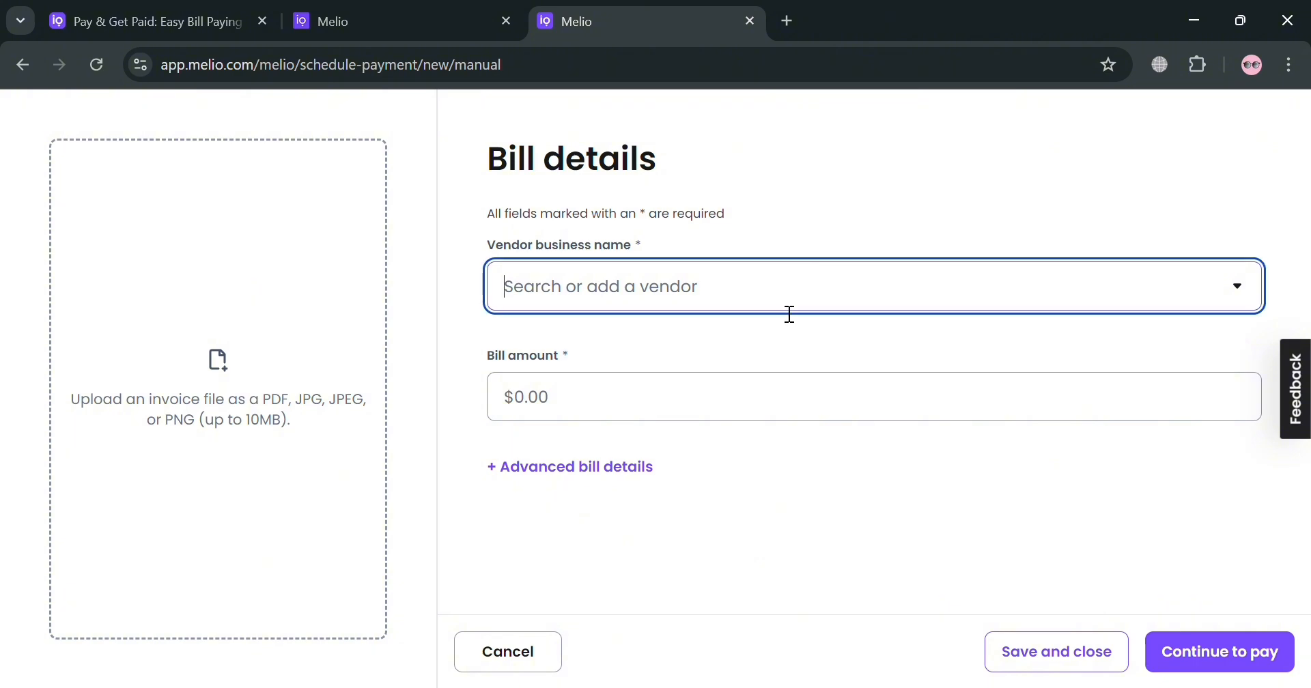
click(784, 429)
click(776, 407)
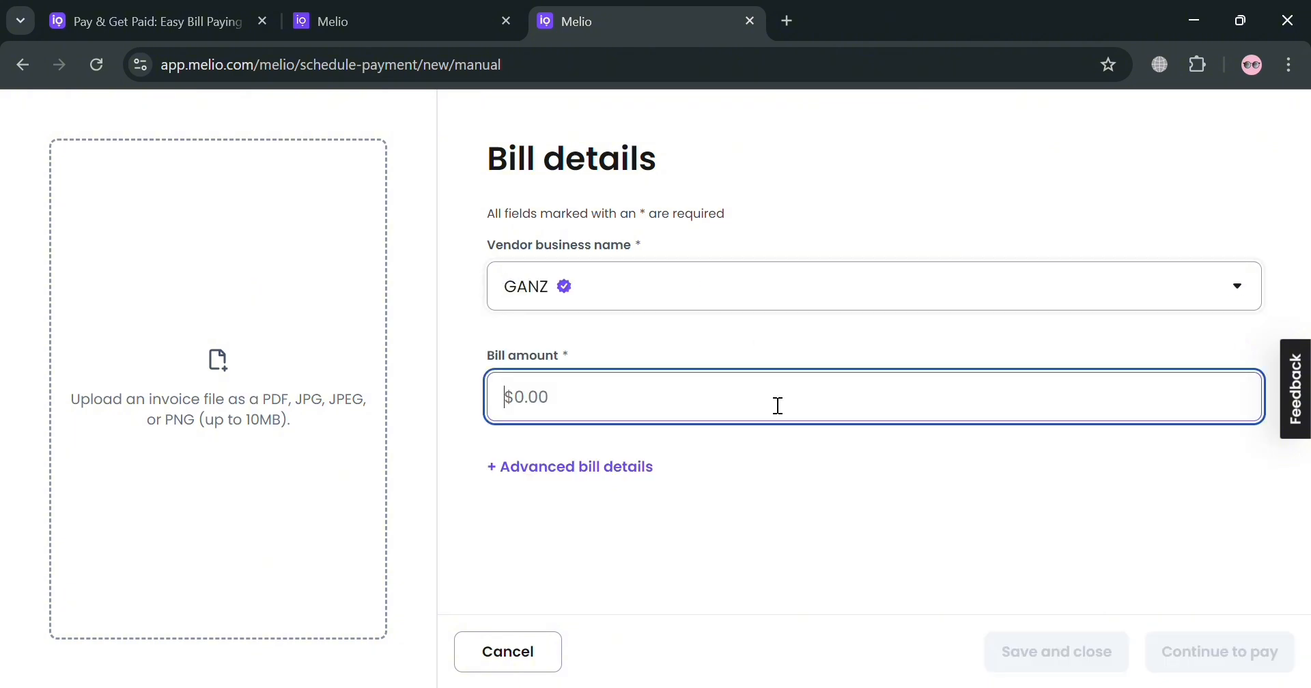
text(1)
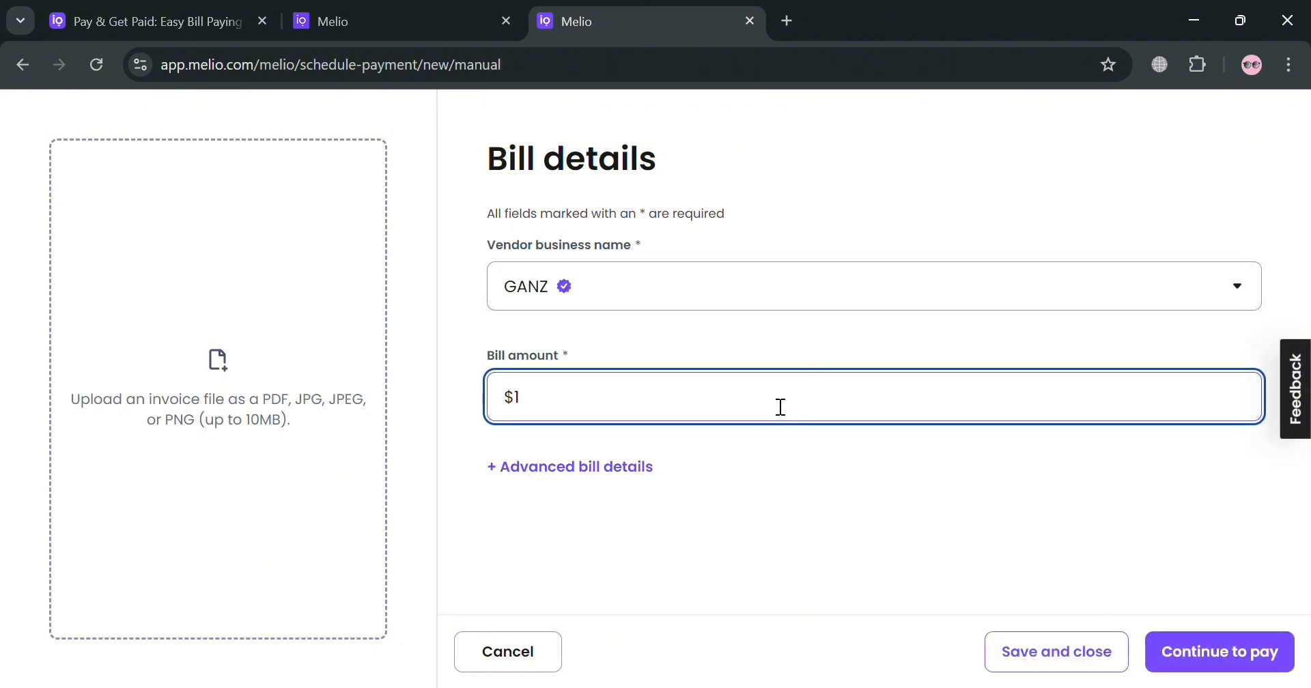
text(00)
click(784, 504)
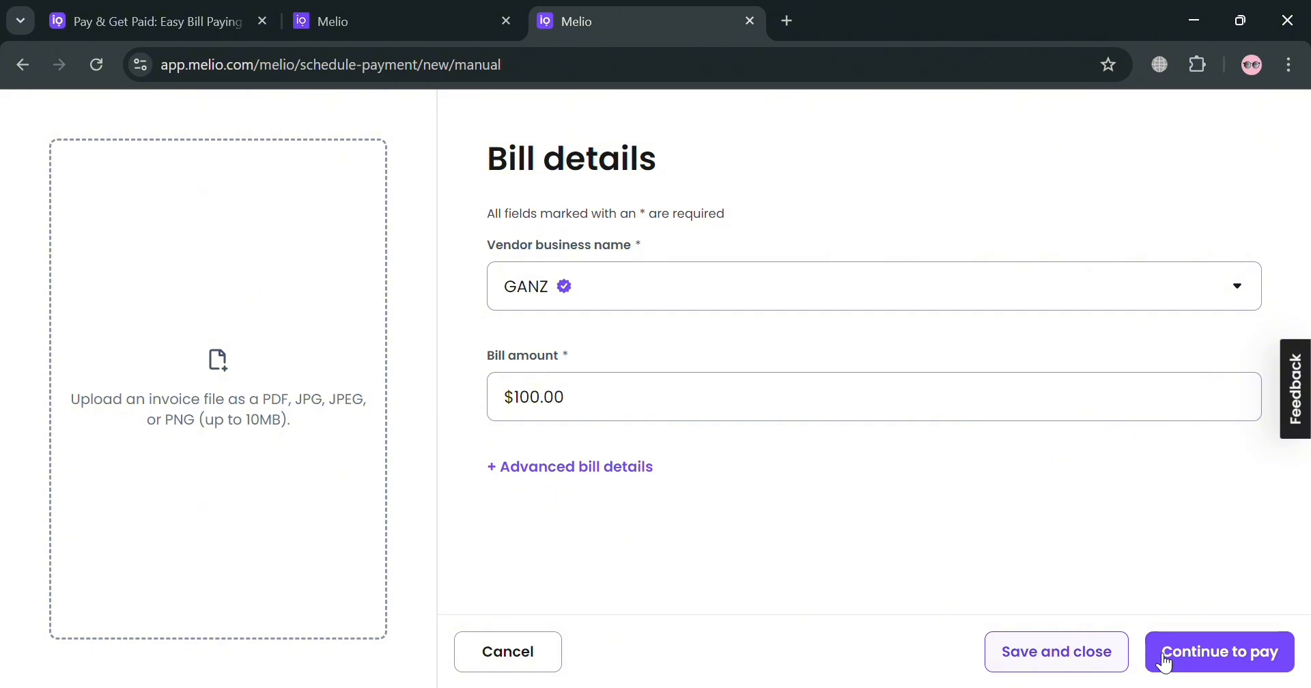
click(1076, 657)
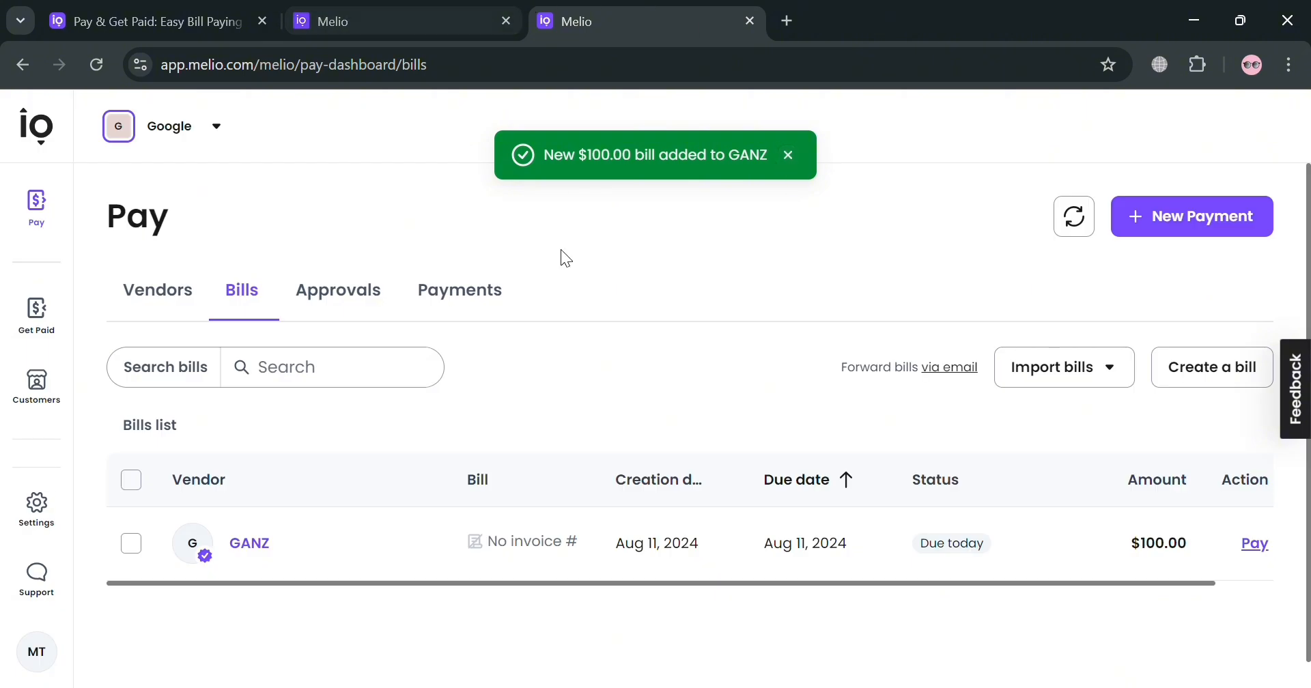
- Check the new bill in the bills list, then view the Approvals and Payments sections
scroll(531, 420, down, 1)
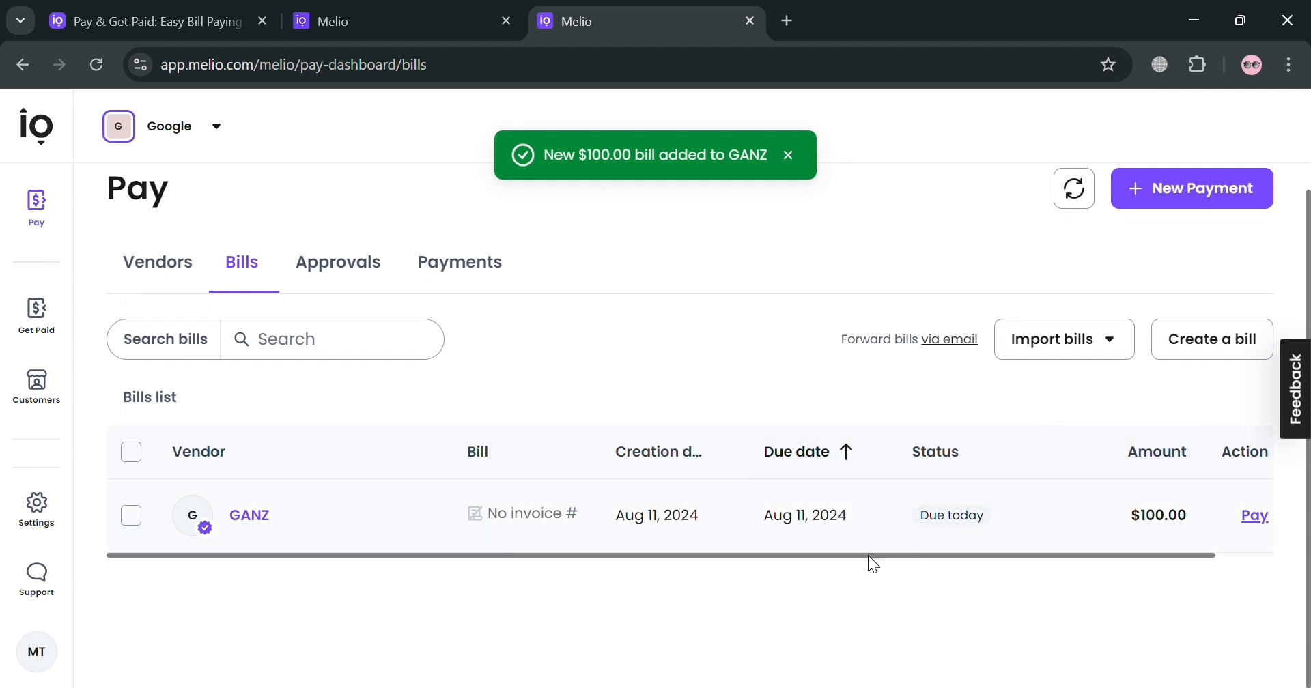
click(325, 269)
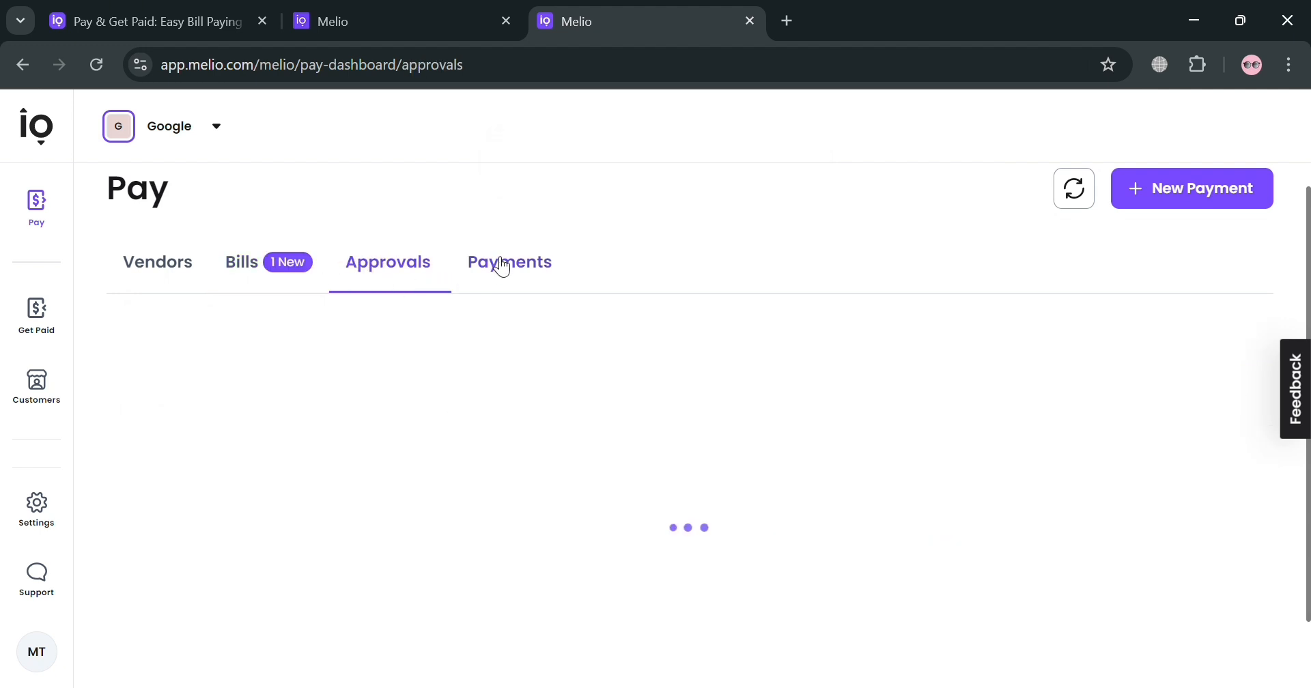
click(502, 267)
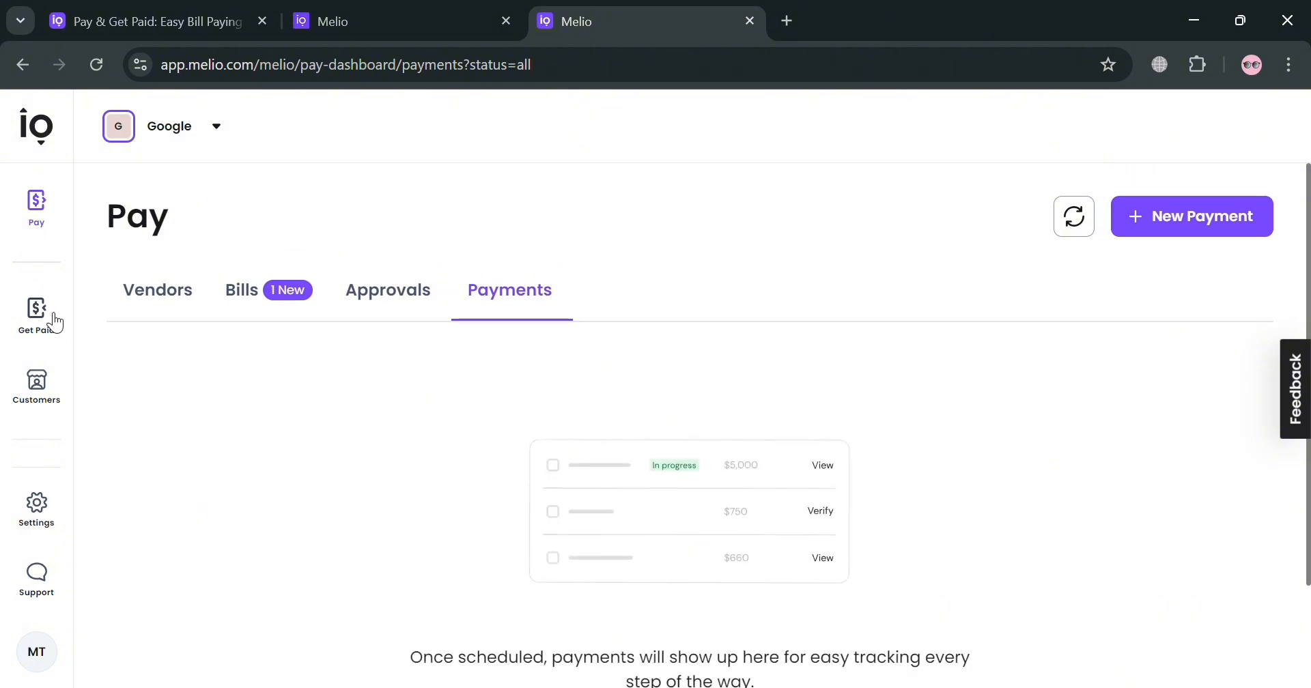
- Open the Get Paid area and view its Sent and In-progress payment requests
click(51, 341)
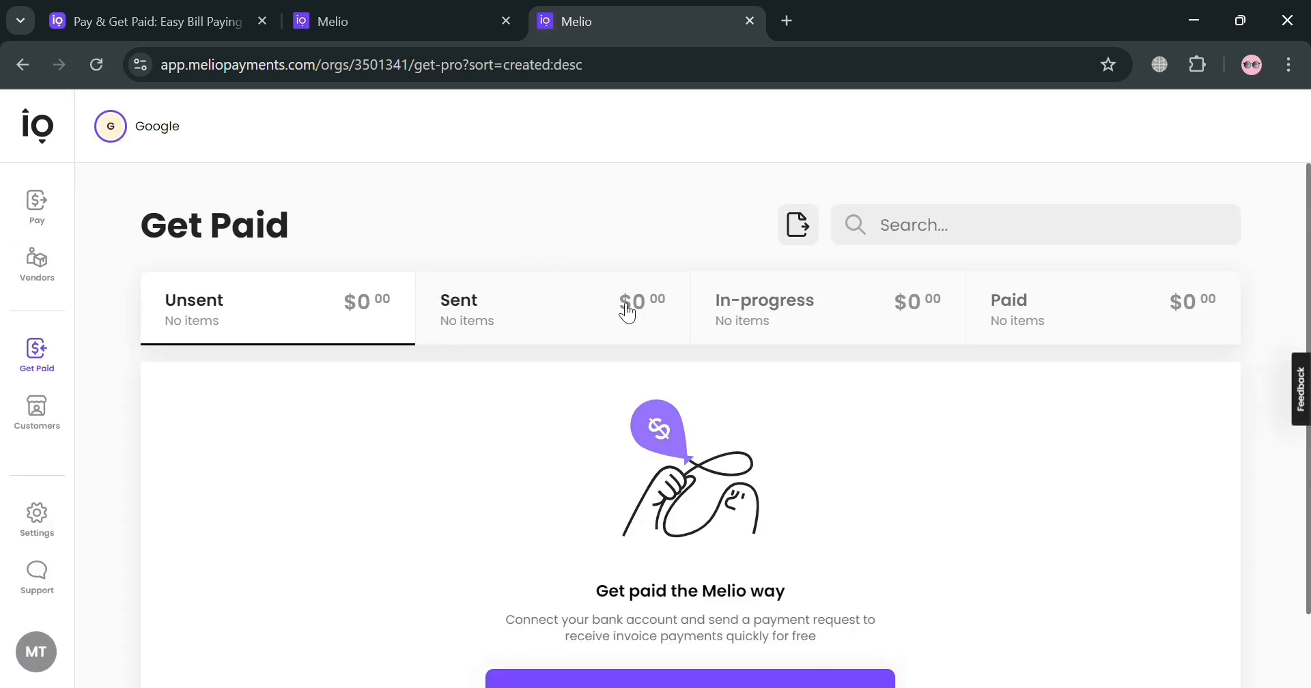
click(567, 336)
click(774, 305)
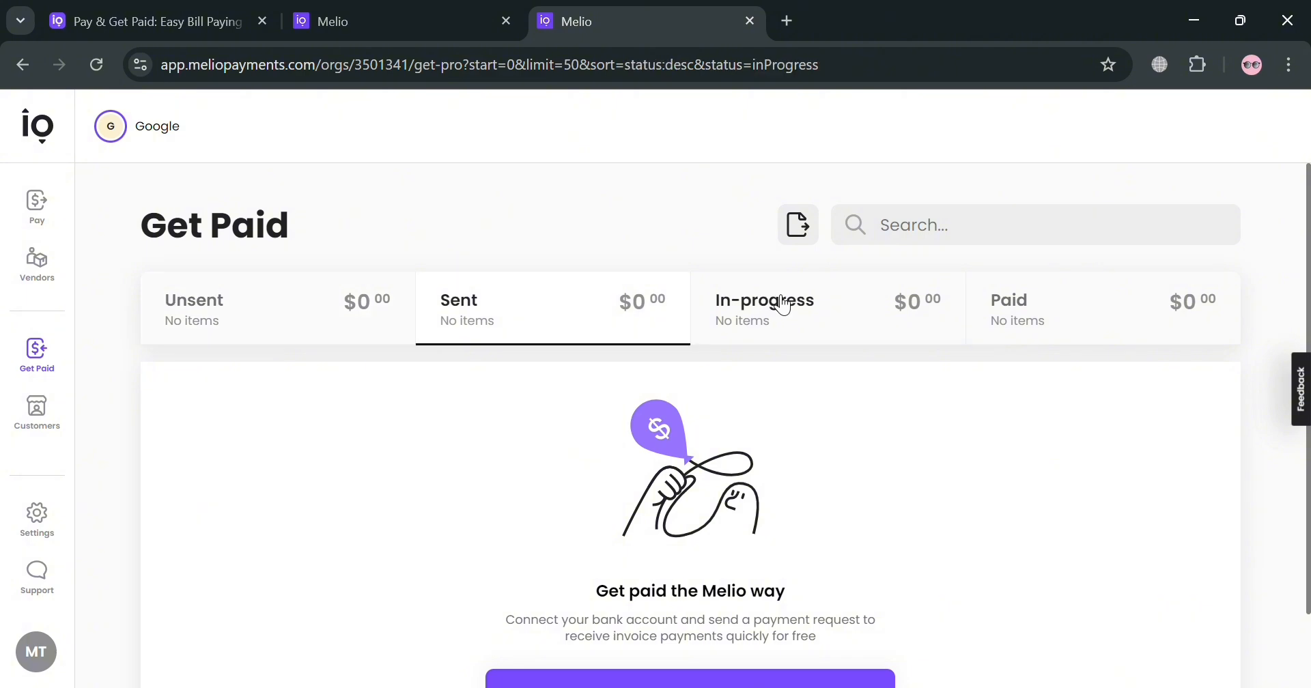
- View the Paid payment requests in the Get Paid area and look over the page
click(1091, 320)
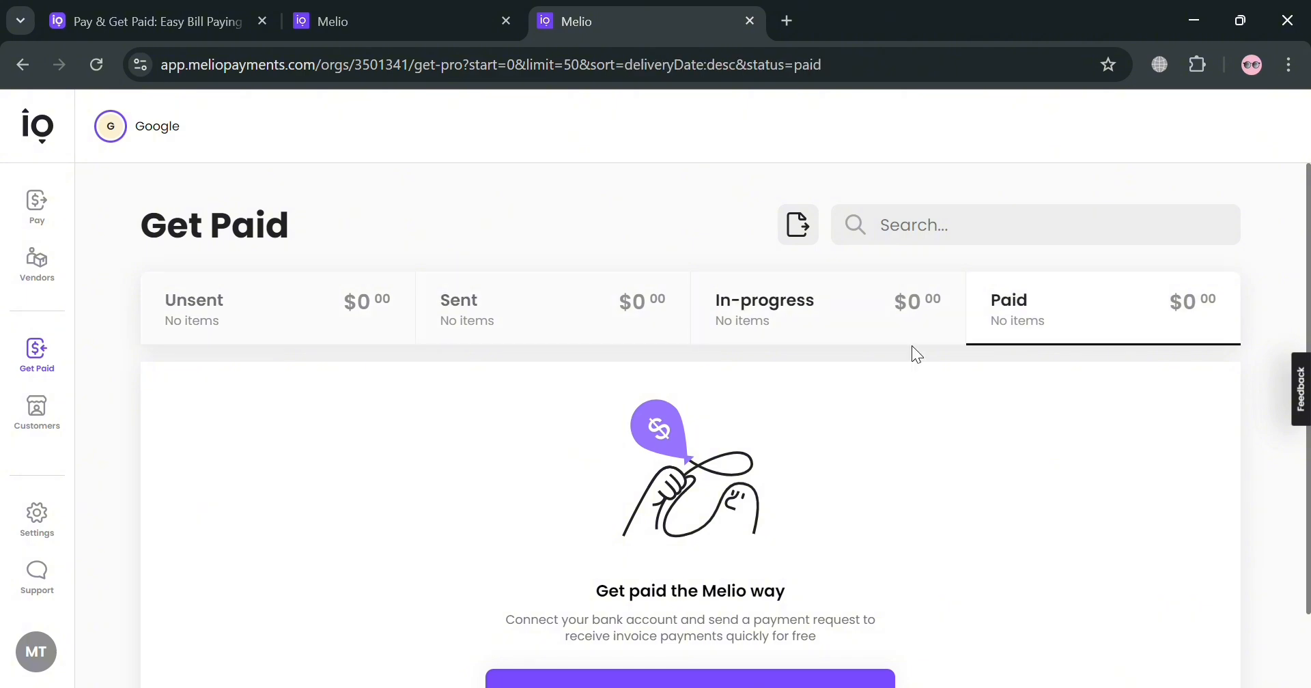
scroll(351, 401, down, 2)
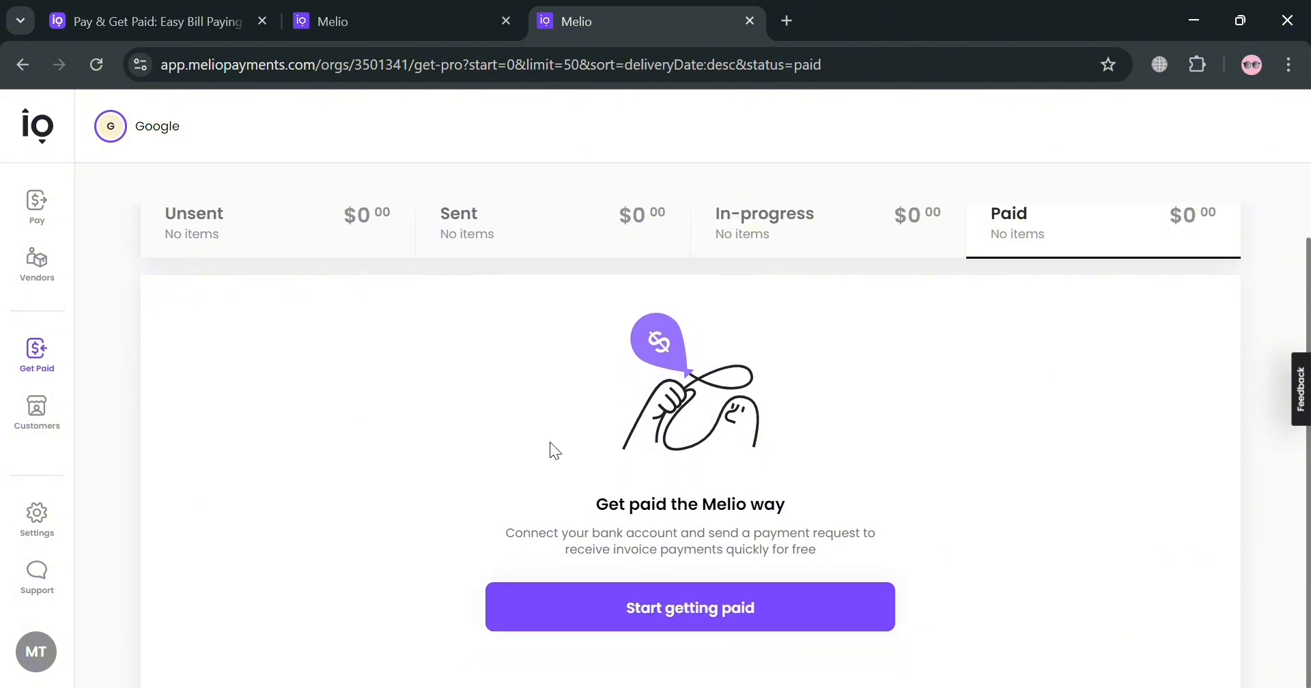
scroll(457, 481, up, 2)
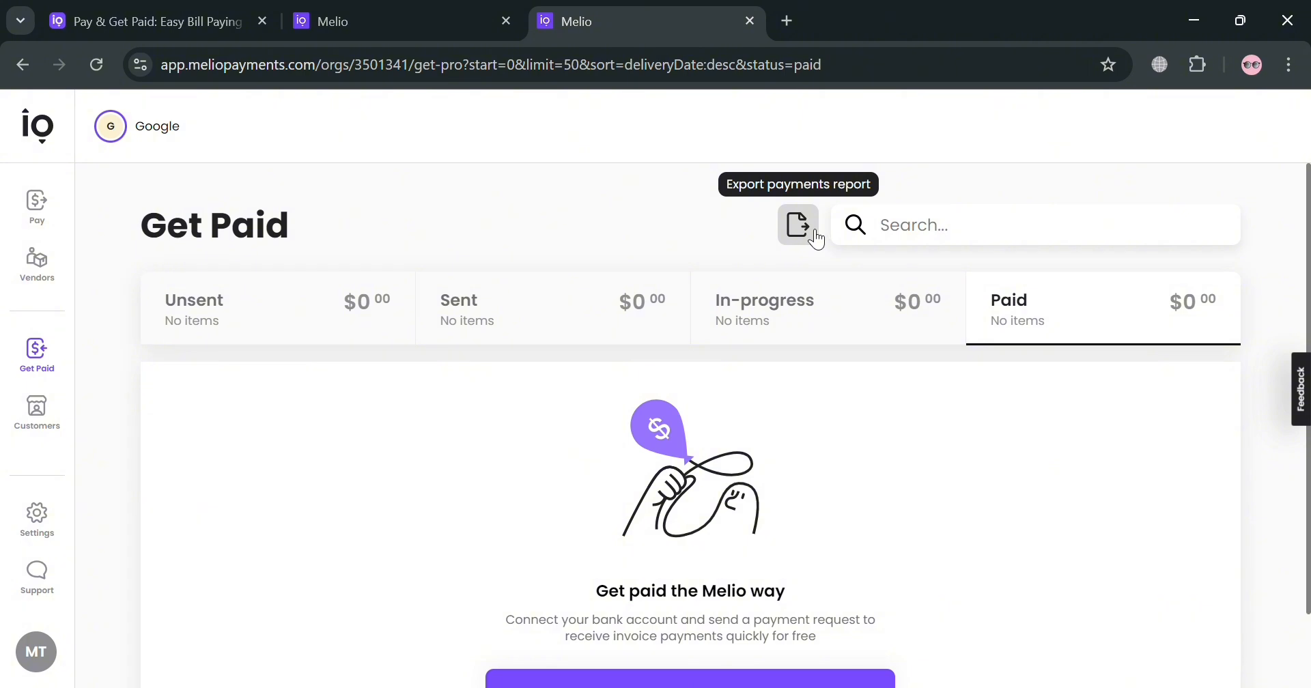
scroll(666, 427, down, 2)
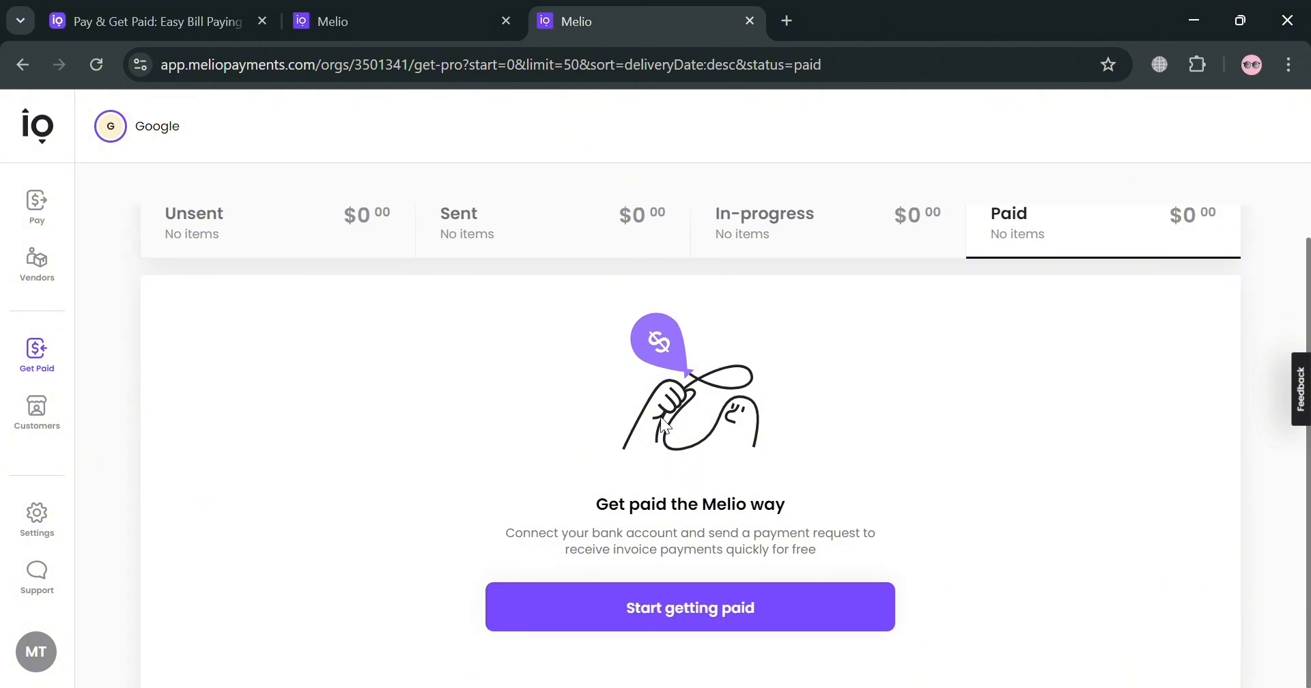
- Start the getting-paid setup, keeping the company URL melio.me/googleny and skipping the business logo
click(743, 619)
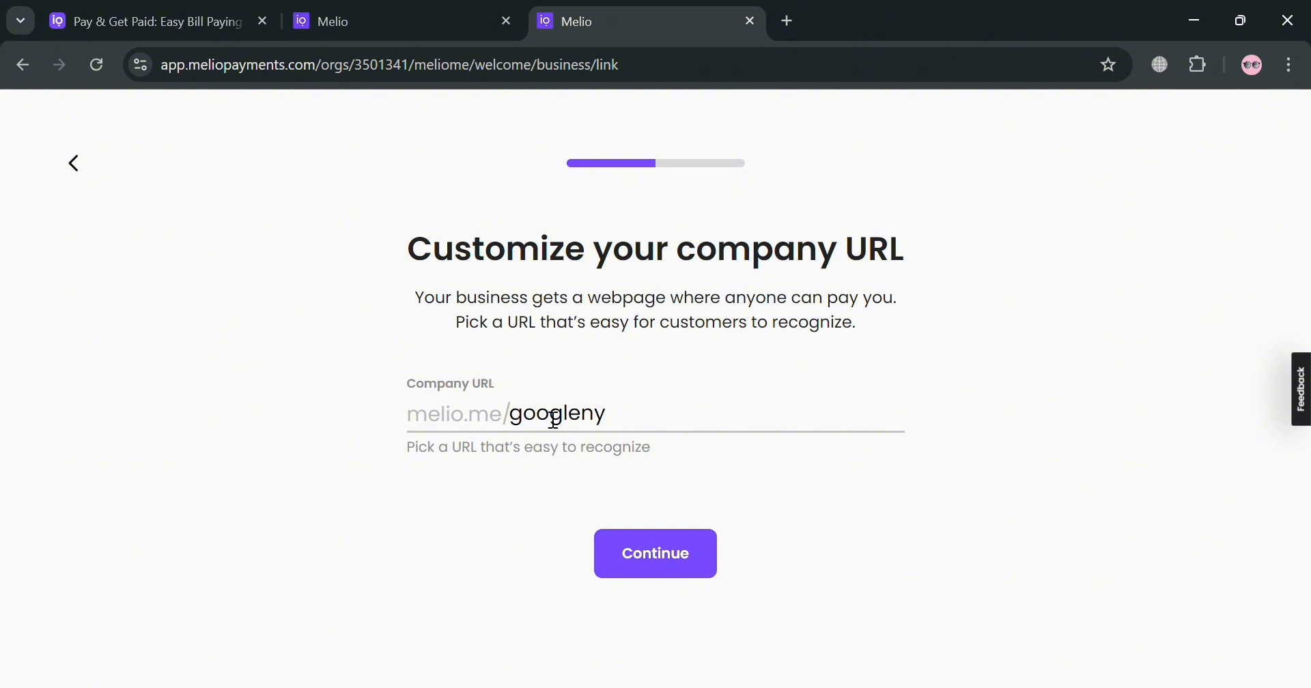
click(688, 567)
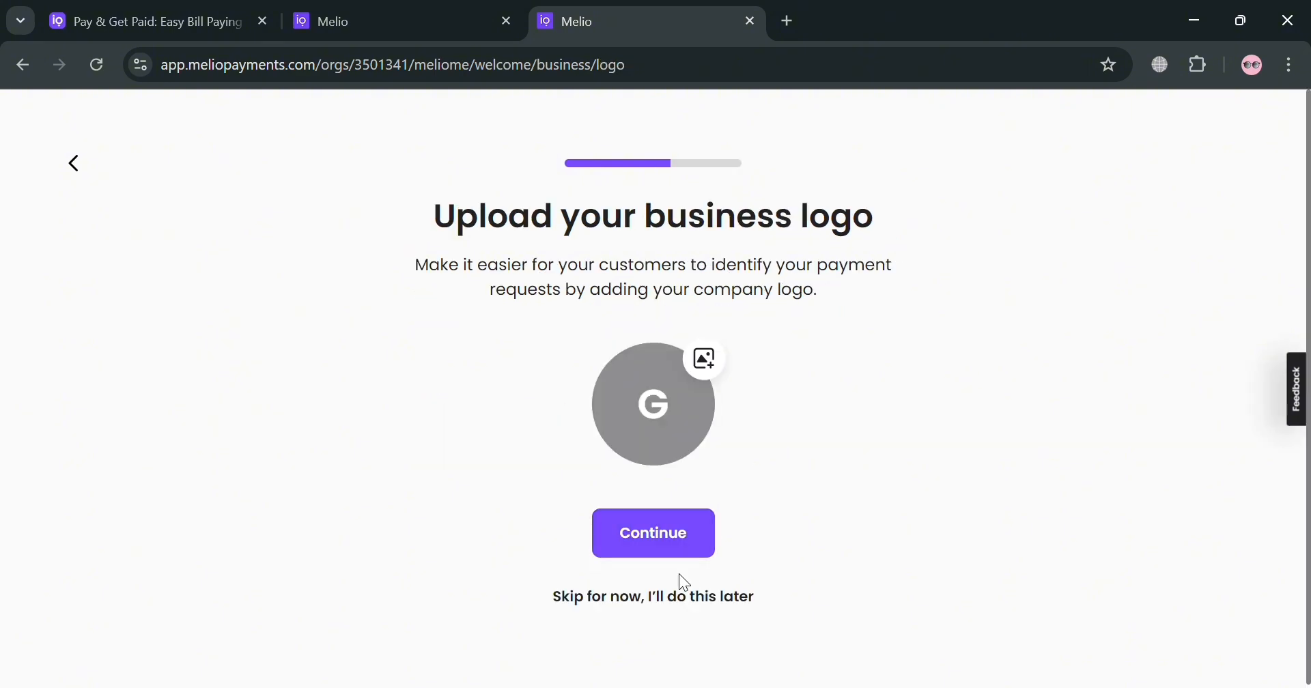
click(670, 607)
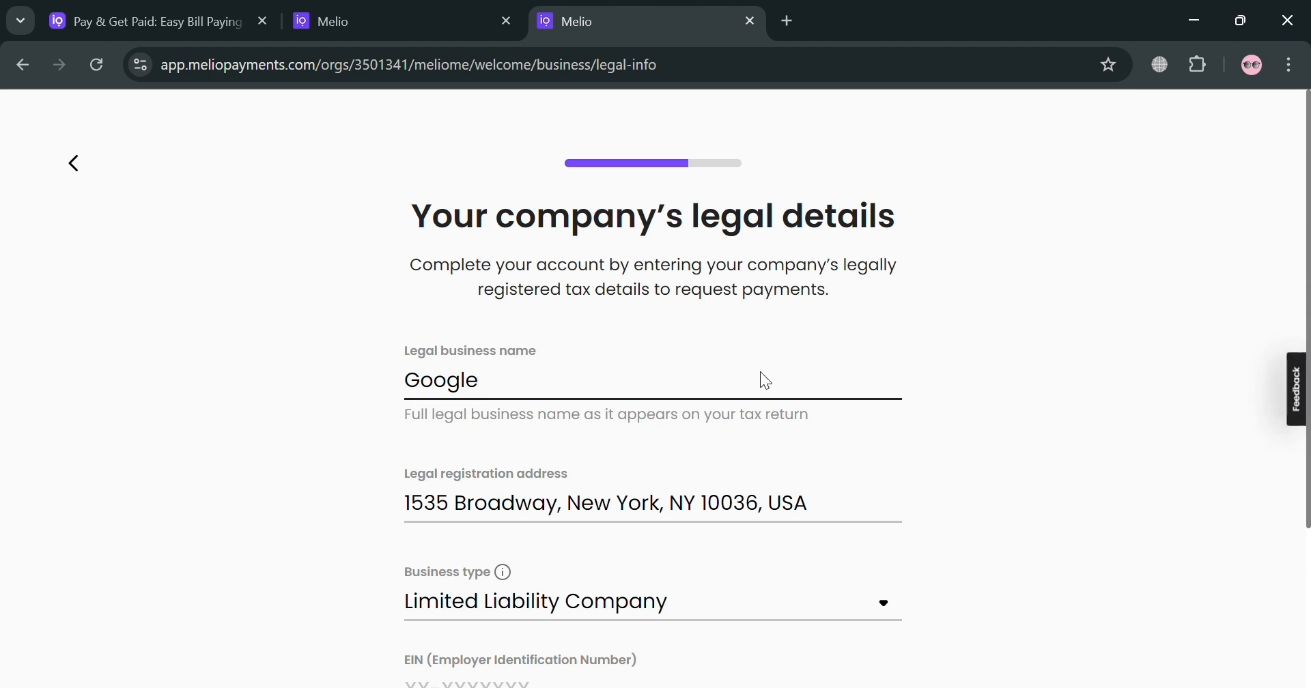
- Review the company's legal details form, try to continue without an EIN, and back out of the setup to Get Paid
scroll(779, 478, down, 3)
click(671, 601)
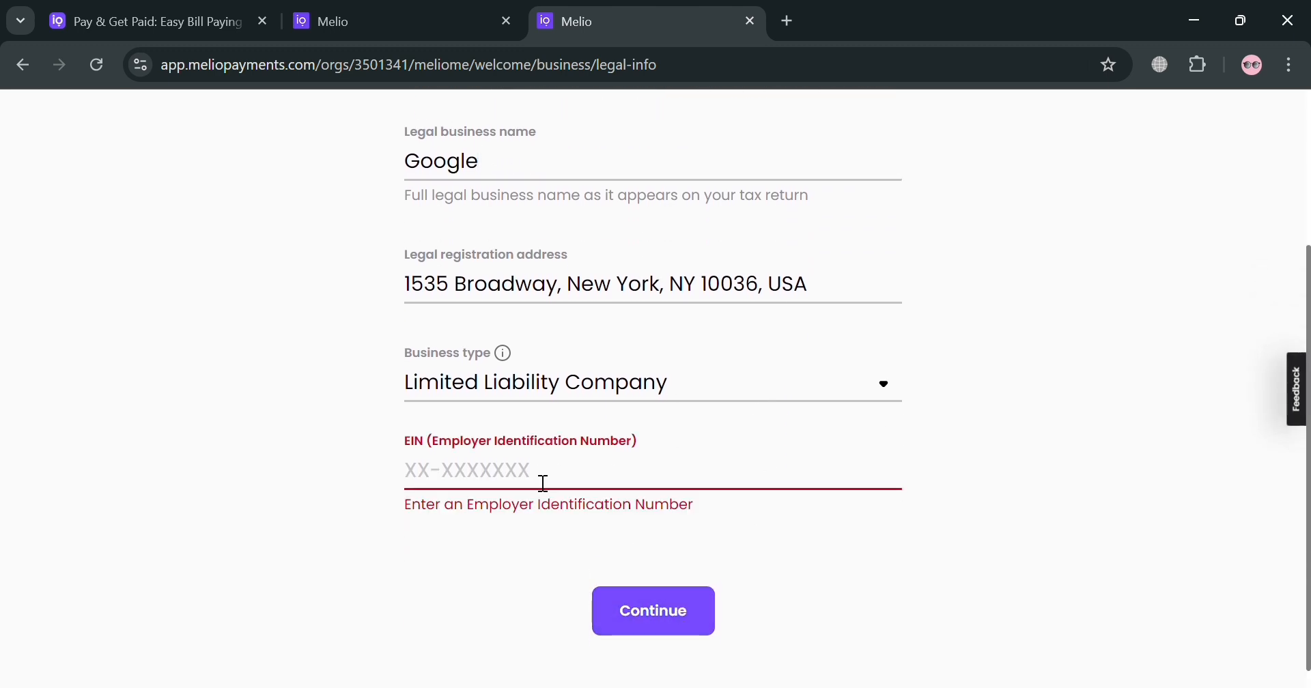
scroll(659, 617, up, 3)
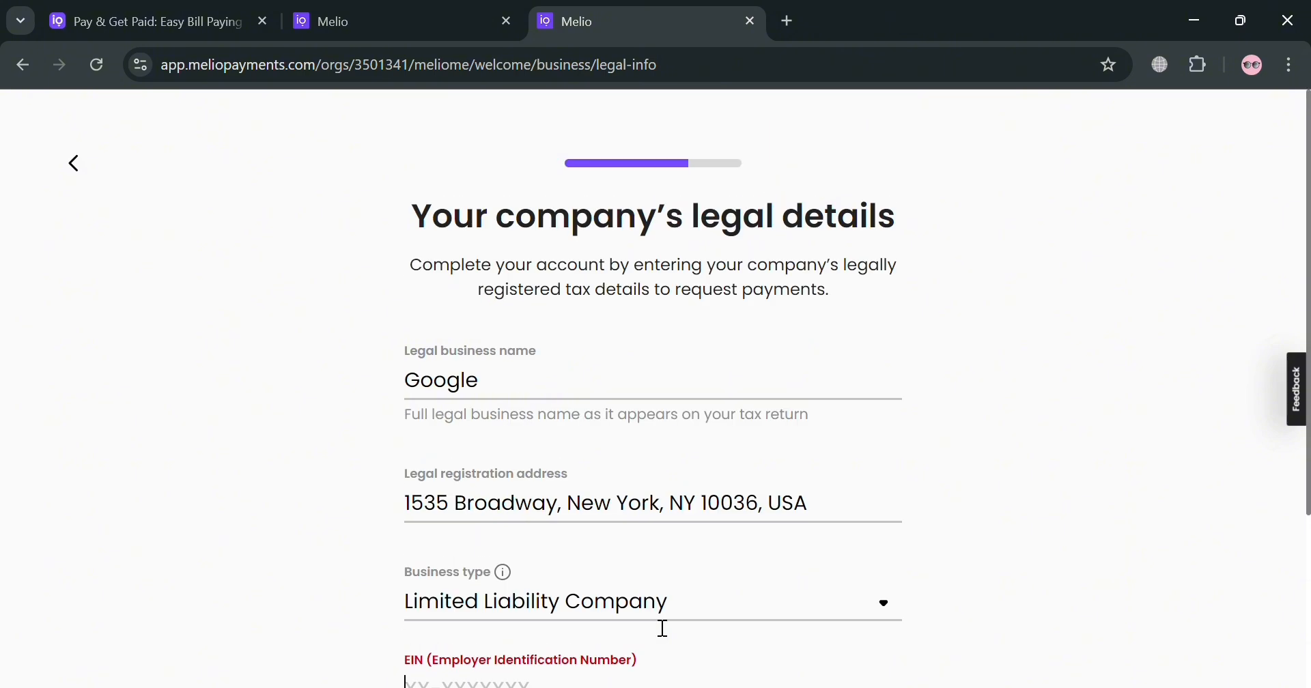
scroll(659, 618, down, 3)
scroll(629, 601, up, 3)
click(84, 170)
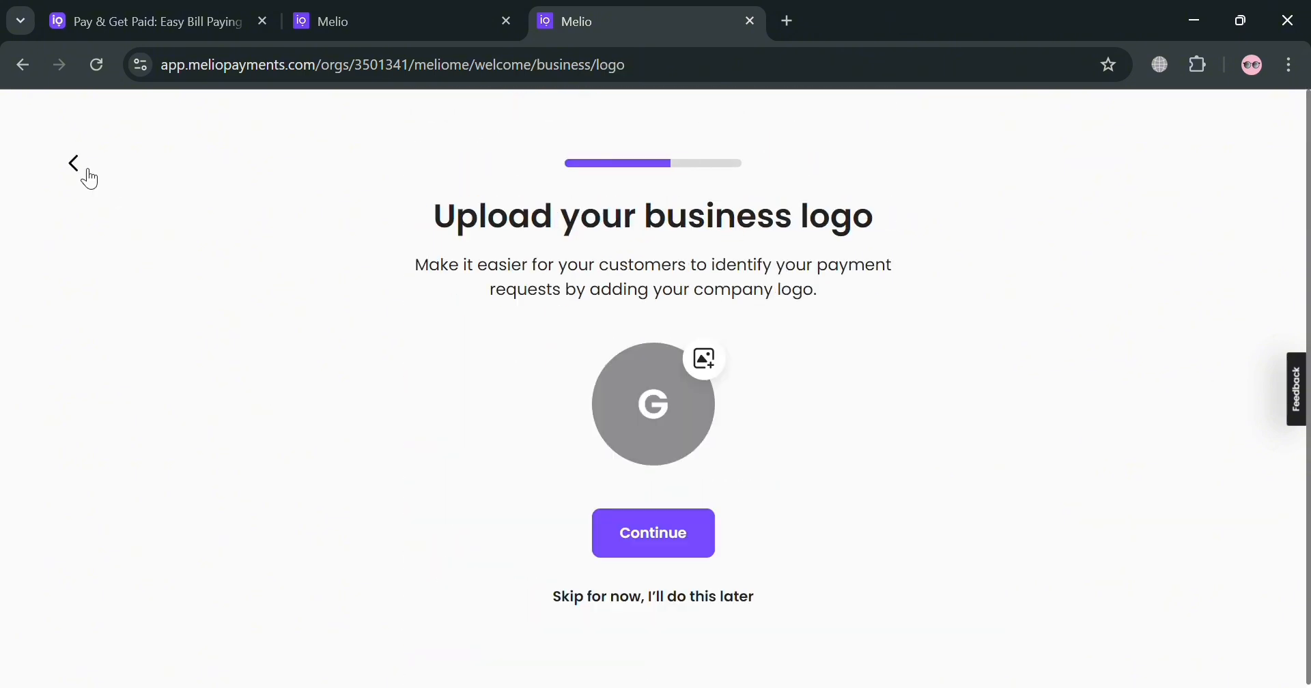
click(80, 168)
click(81, 168)
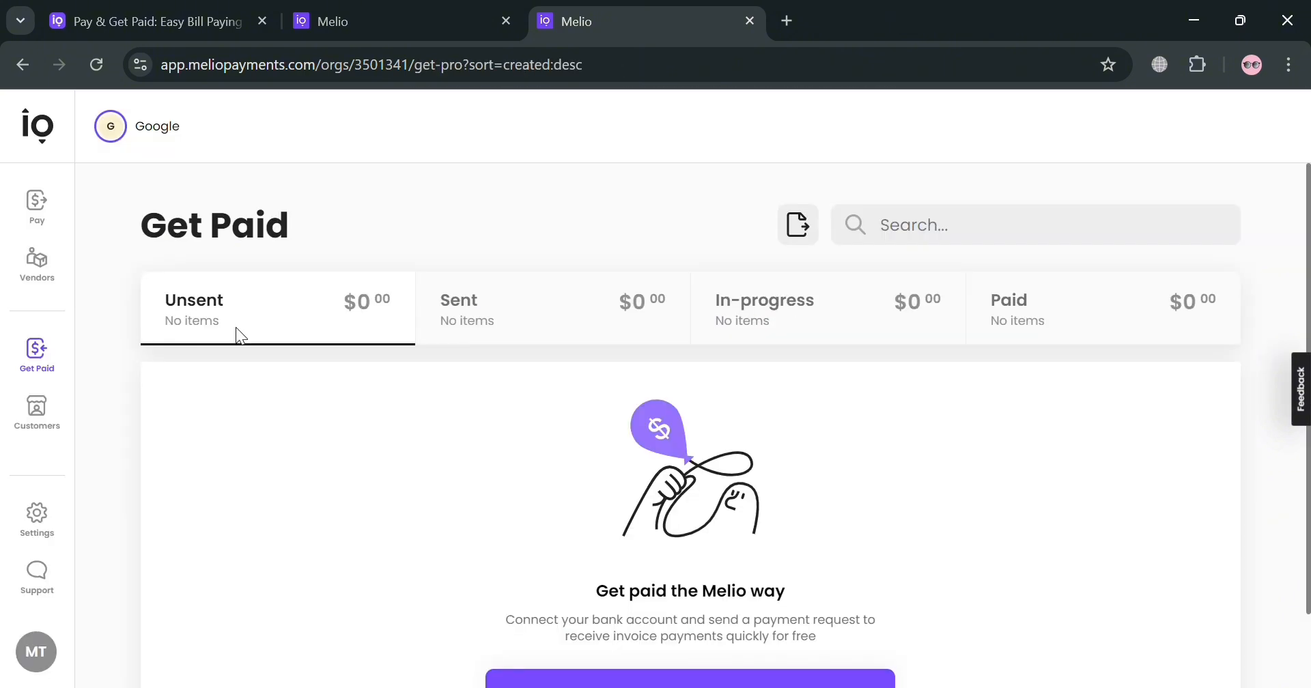
scroll(537, 617, down, 2)
- Go to Customers and open the form for adding a new customer, looking over its fields
click(50, 419)
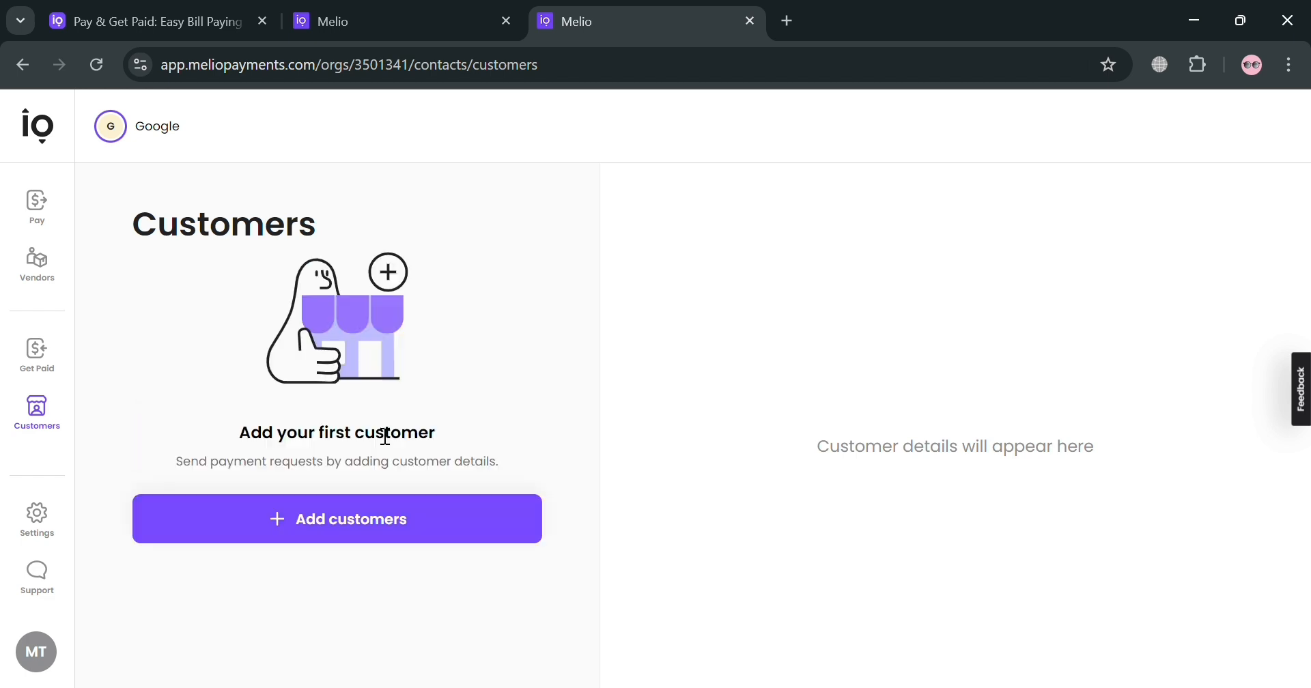
click(482, 526)
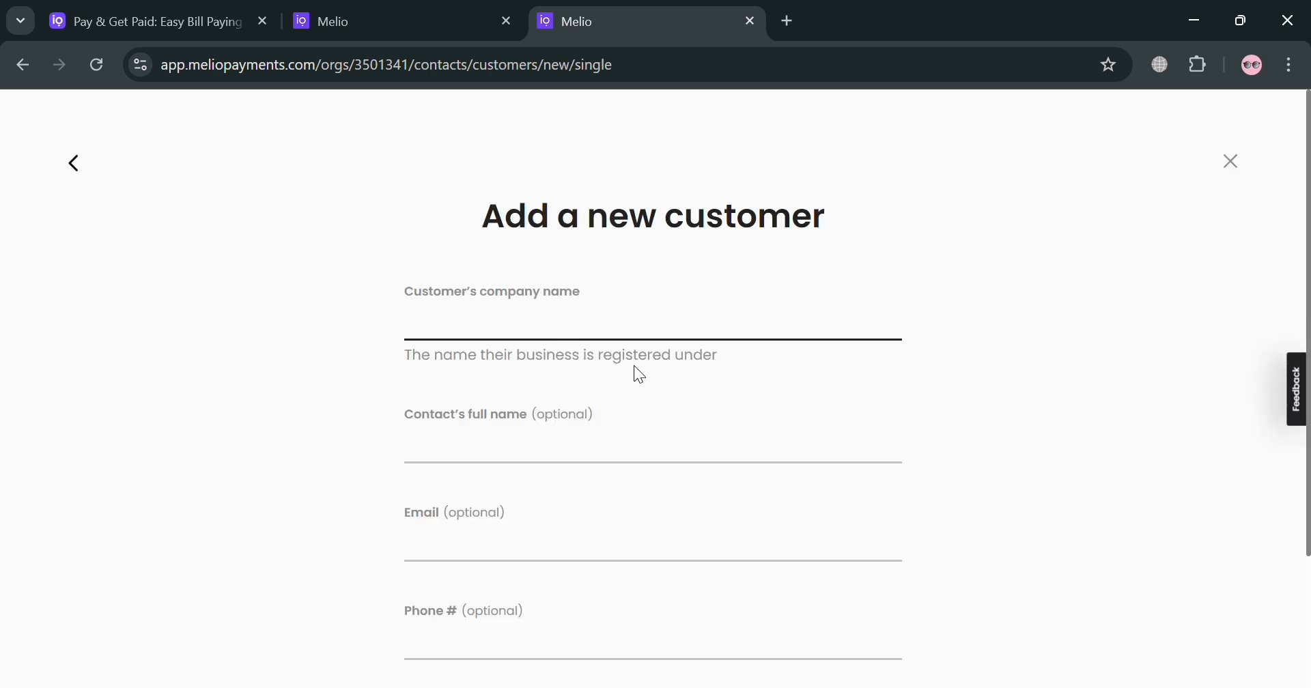
scroll(635, 366, down, 3)
scroll(635, 366, up, 2)
click(635, 383)
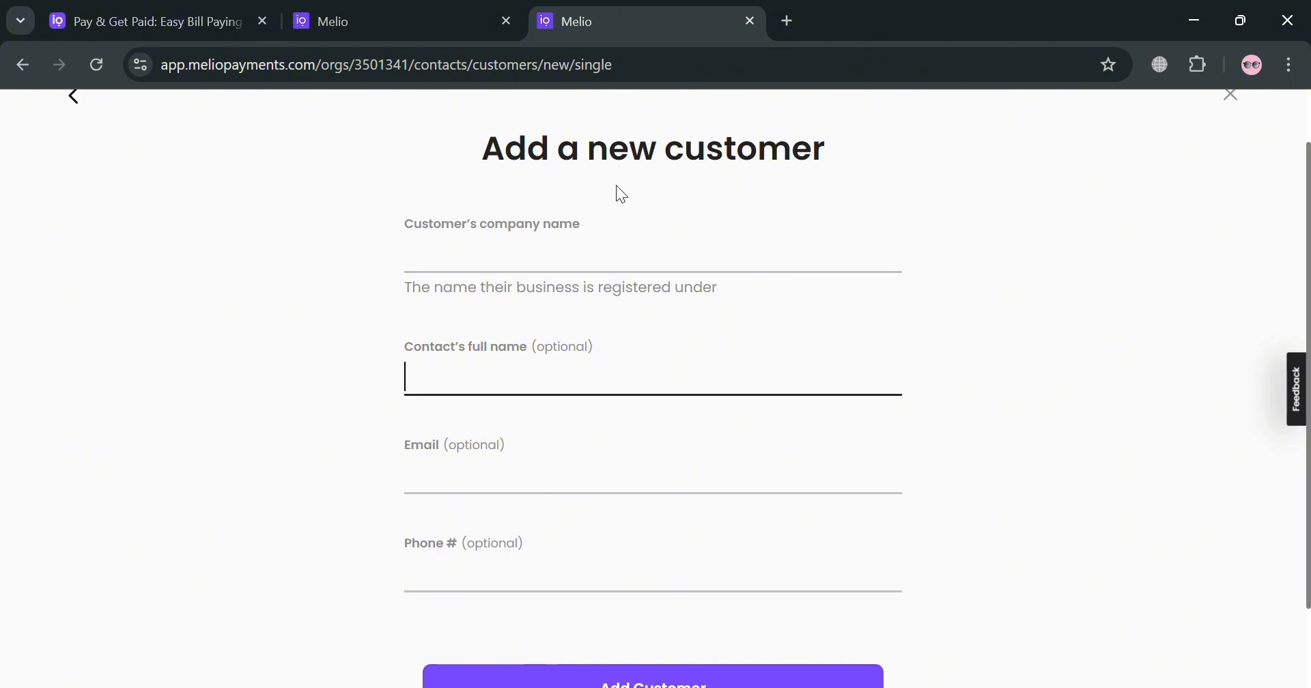
- Add Amazon as a customer with the contact's full name, leaving the email and phone number blank
click(624, 269)
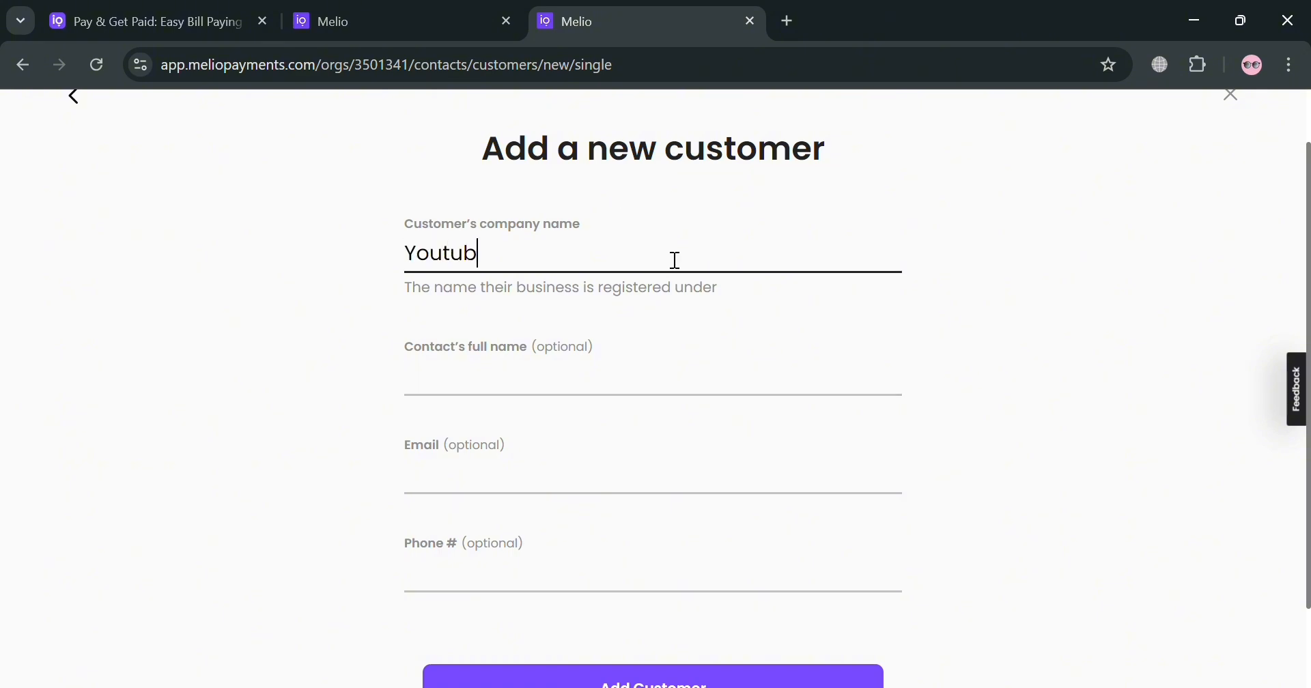
click(720, 375)
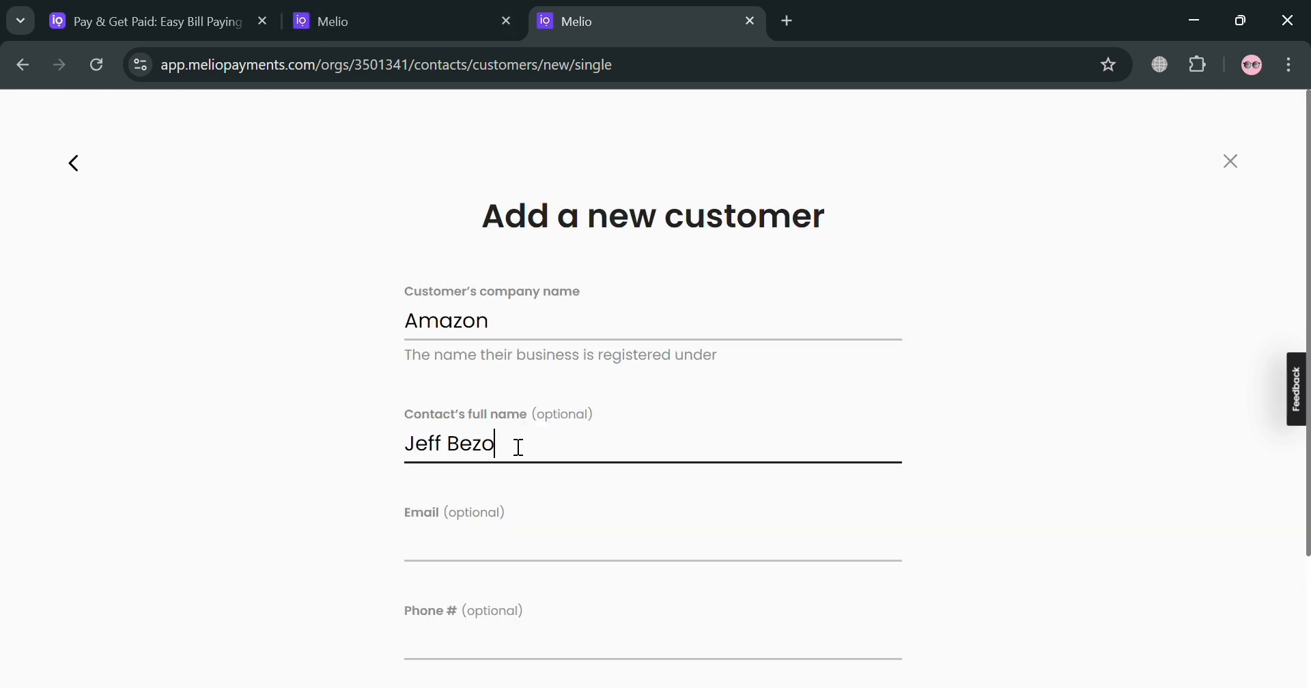
click(518, 556)
click(1095, 493)
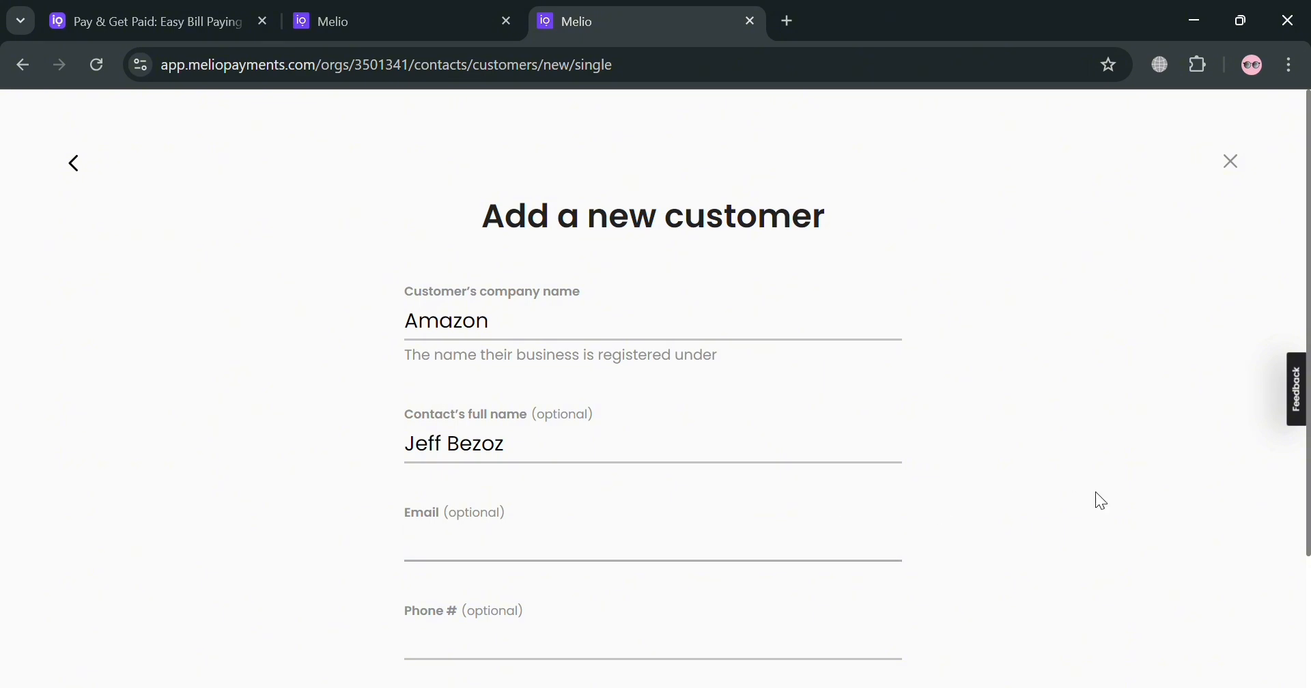
scroll(847, 593, down, 1)
scroll(843, 585, down, 2)
click(731, 586)
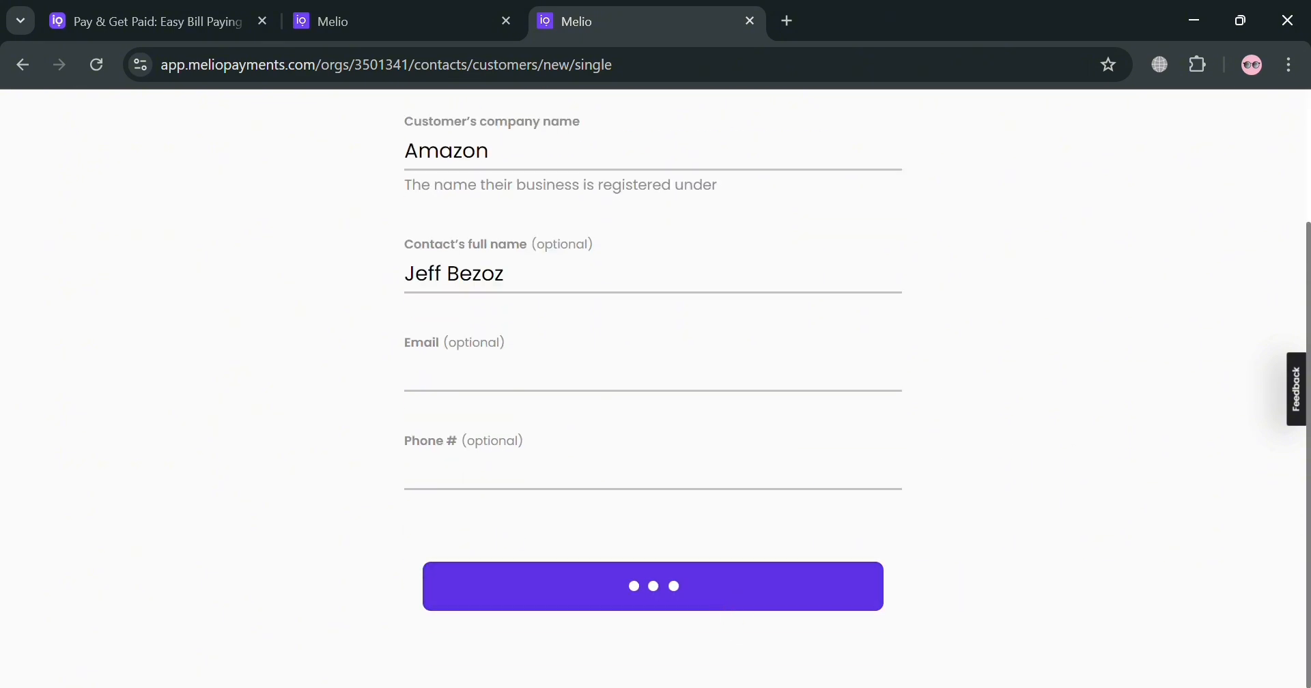
- Review the customer details of the newly added Amazon entry
scroll(897, 687, up, 1)
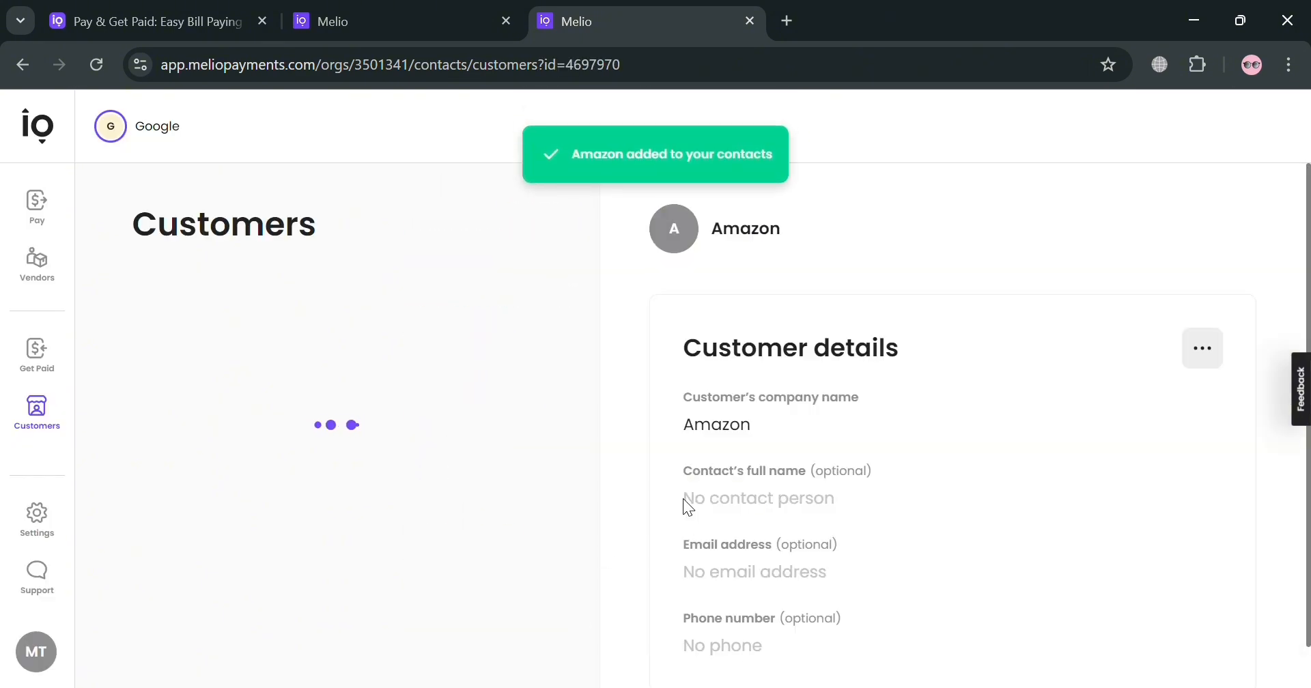
scroll(895, 505, down, 1)
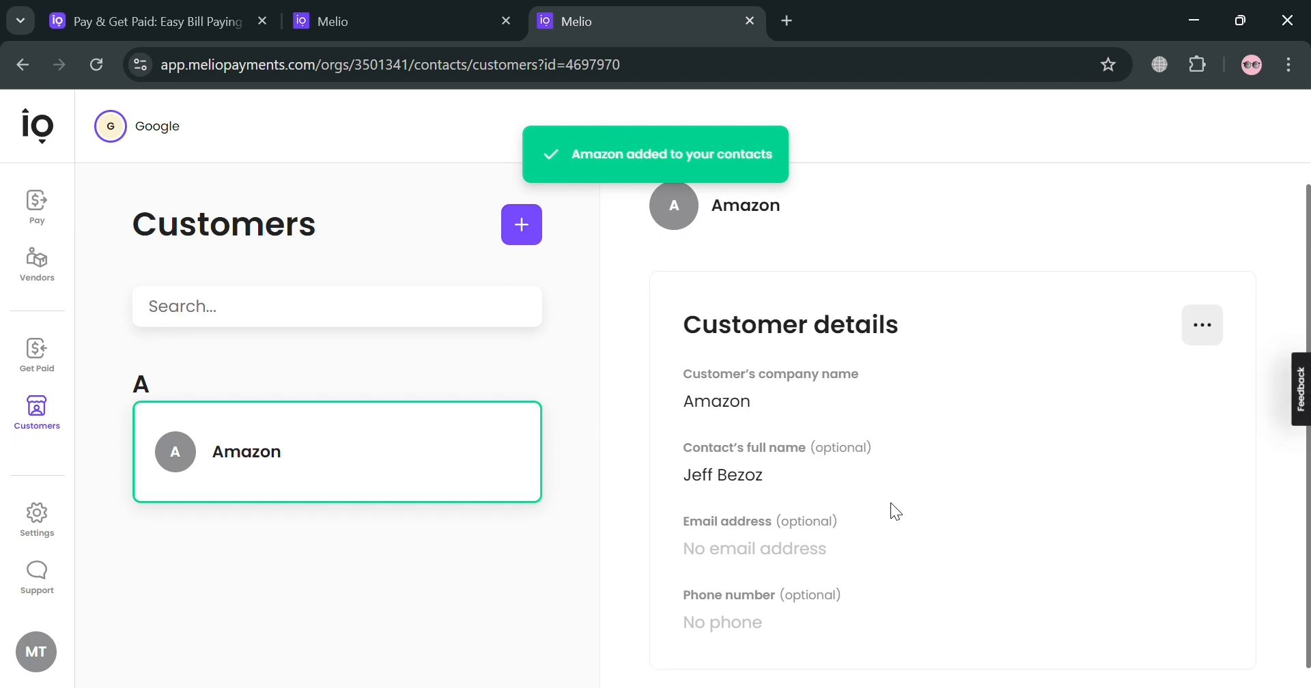
scroll(763, 396, up, 1)
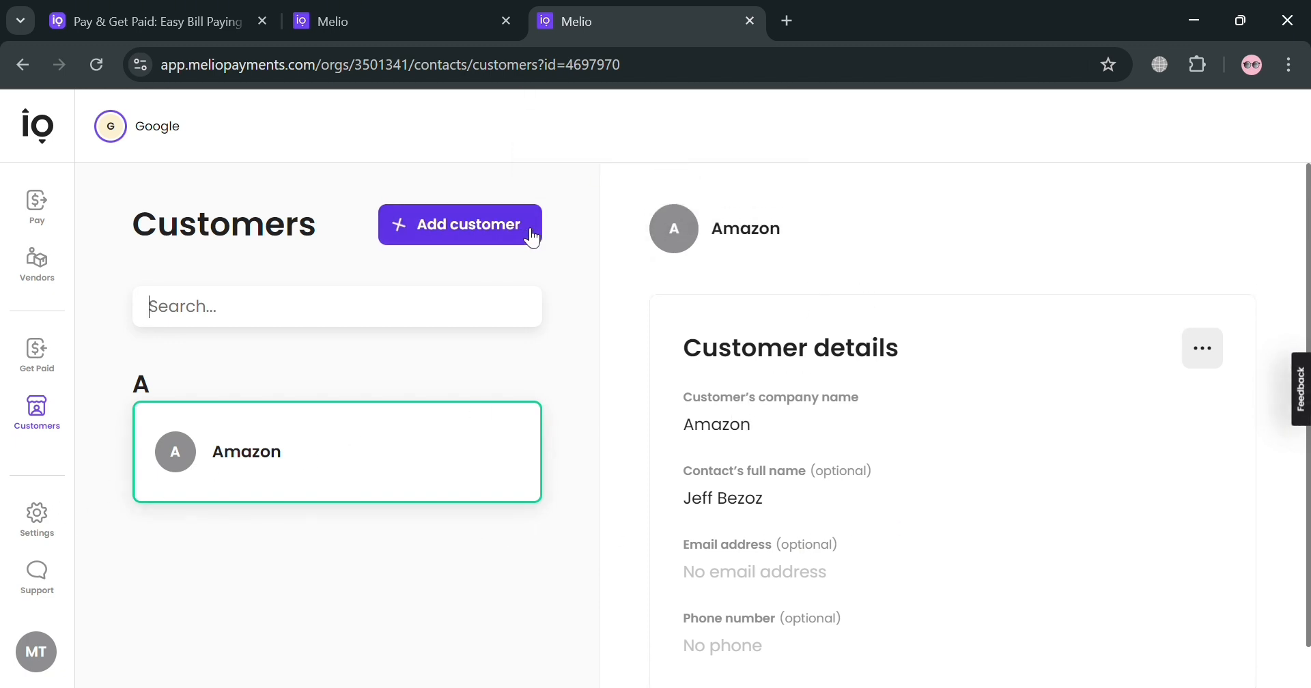
- Open the account settings and look through the Company, Payments & billing and Support categories
click(37, 518)
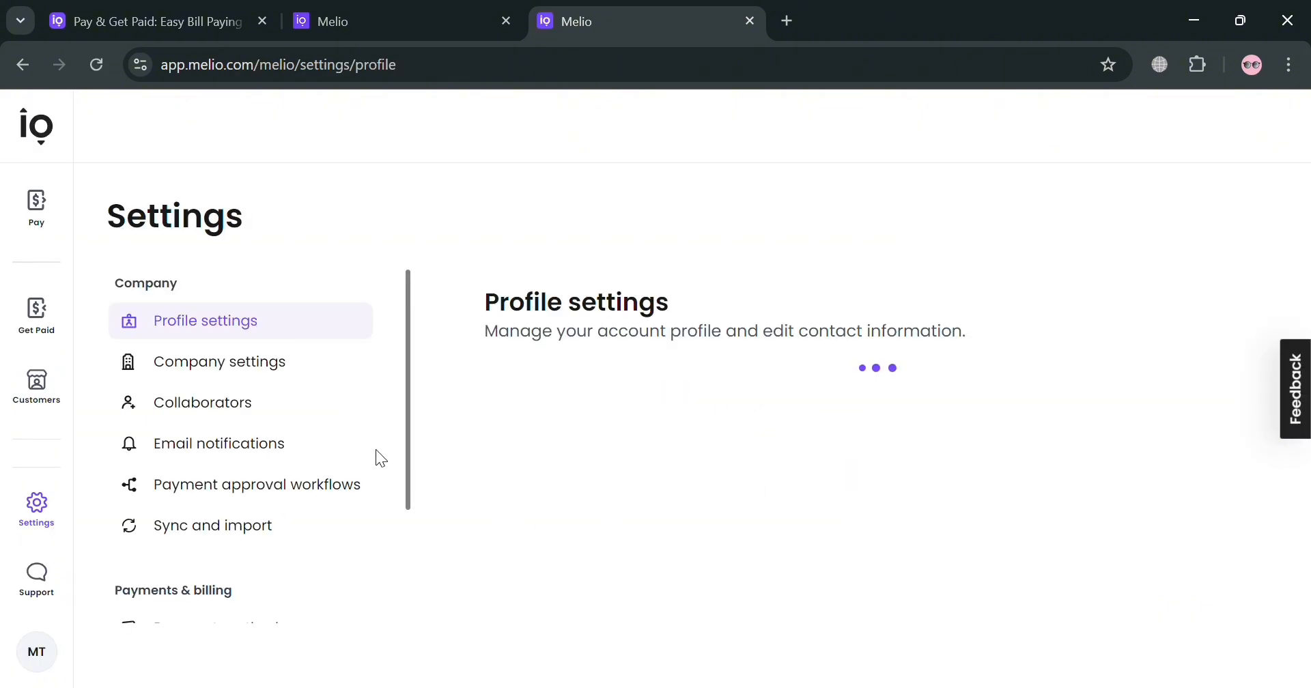
scroll(294, 427, down, 3)
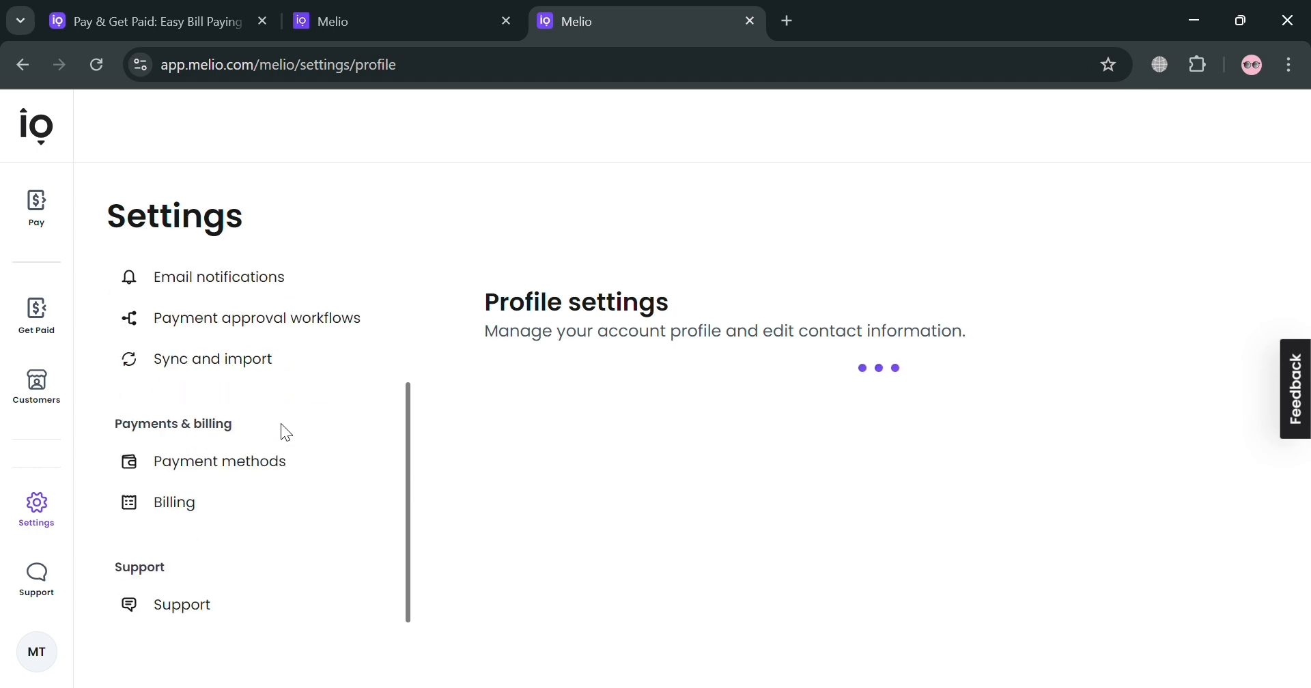
scroll(273, 392, down, 2)
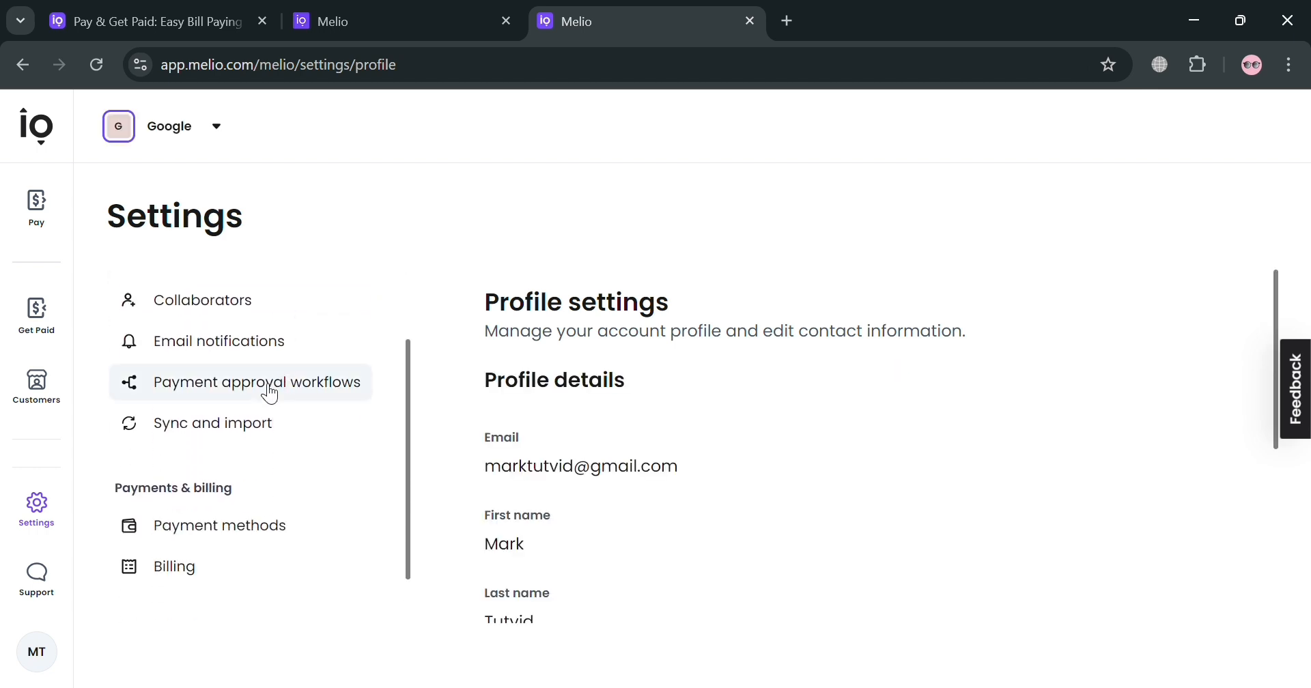
scroll(271, 395, down, 2)
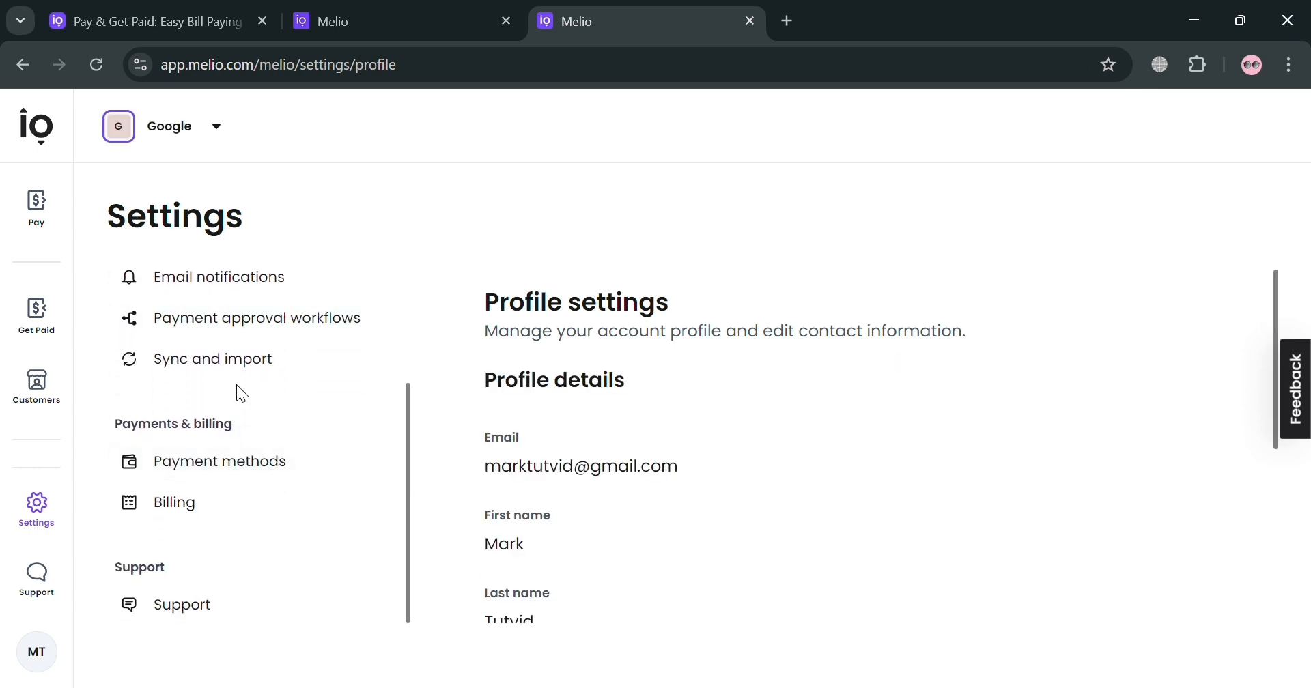
scroll(259, 528, up, 5)
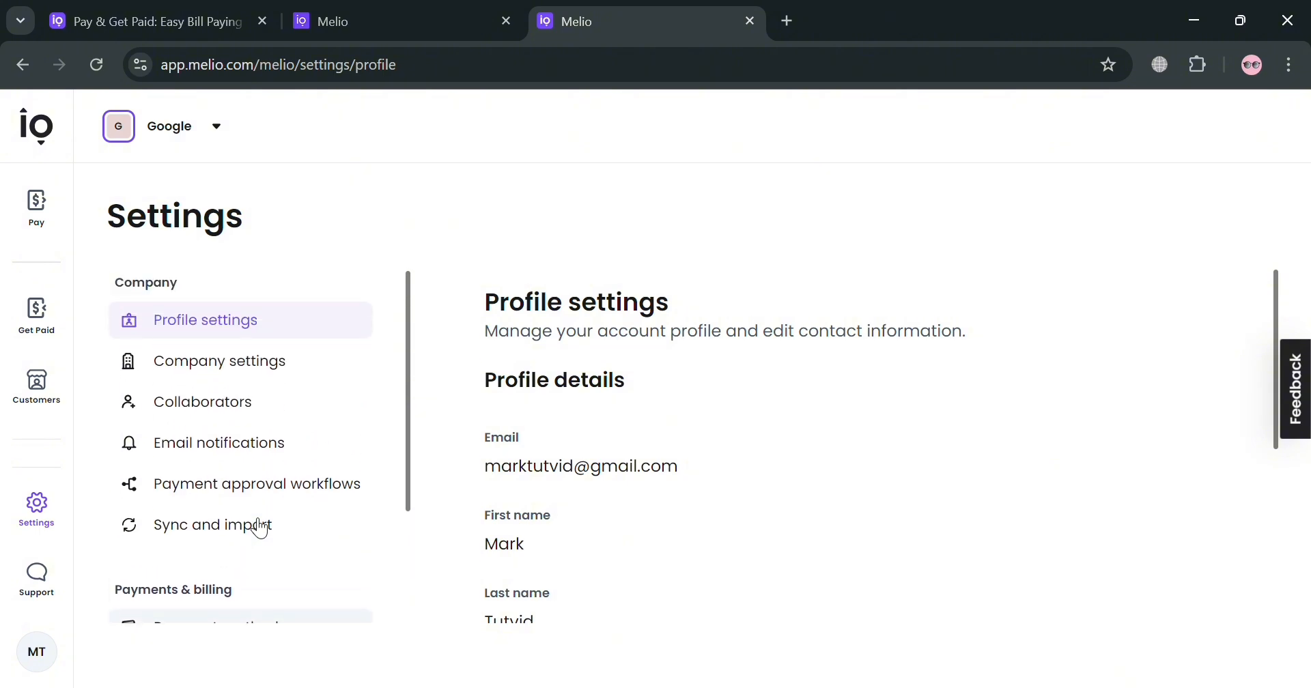
scroll(286, 444, down, 3)
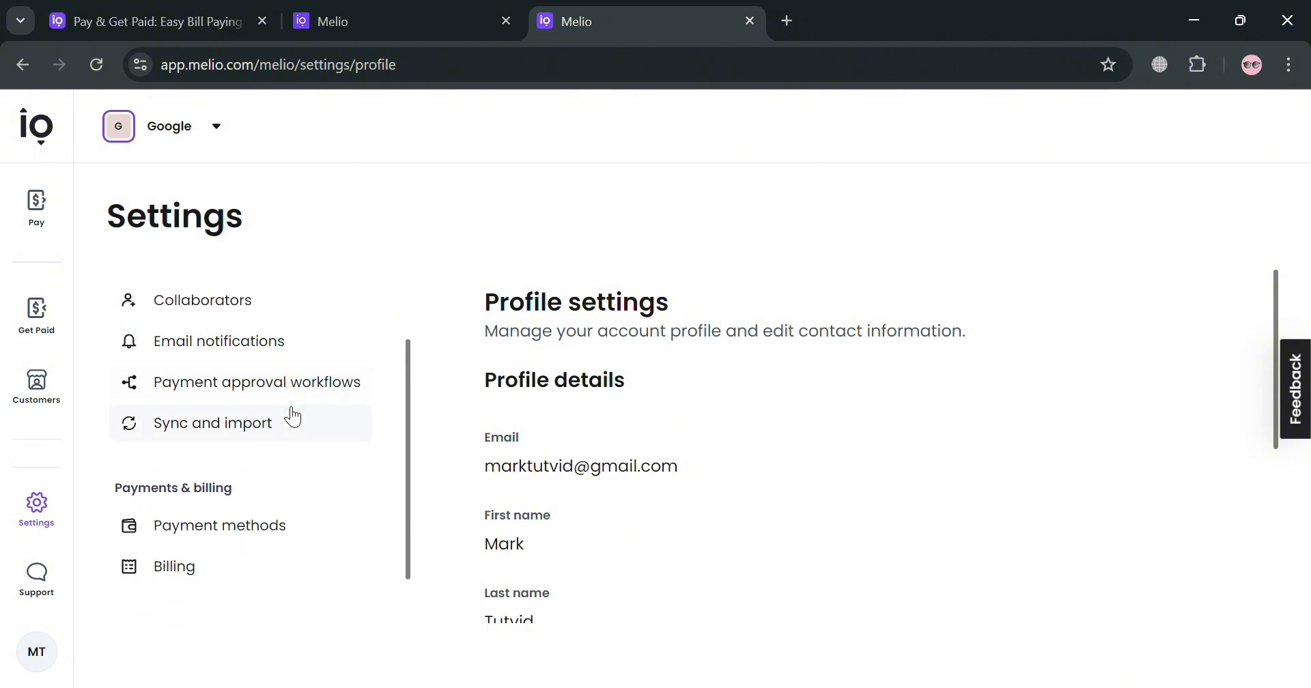
scroll(294, 416, up, 3)
- Review the collaborator invitation form and its role options in the settings, closing it without sending an invite
click(313, 423)
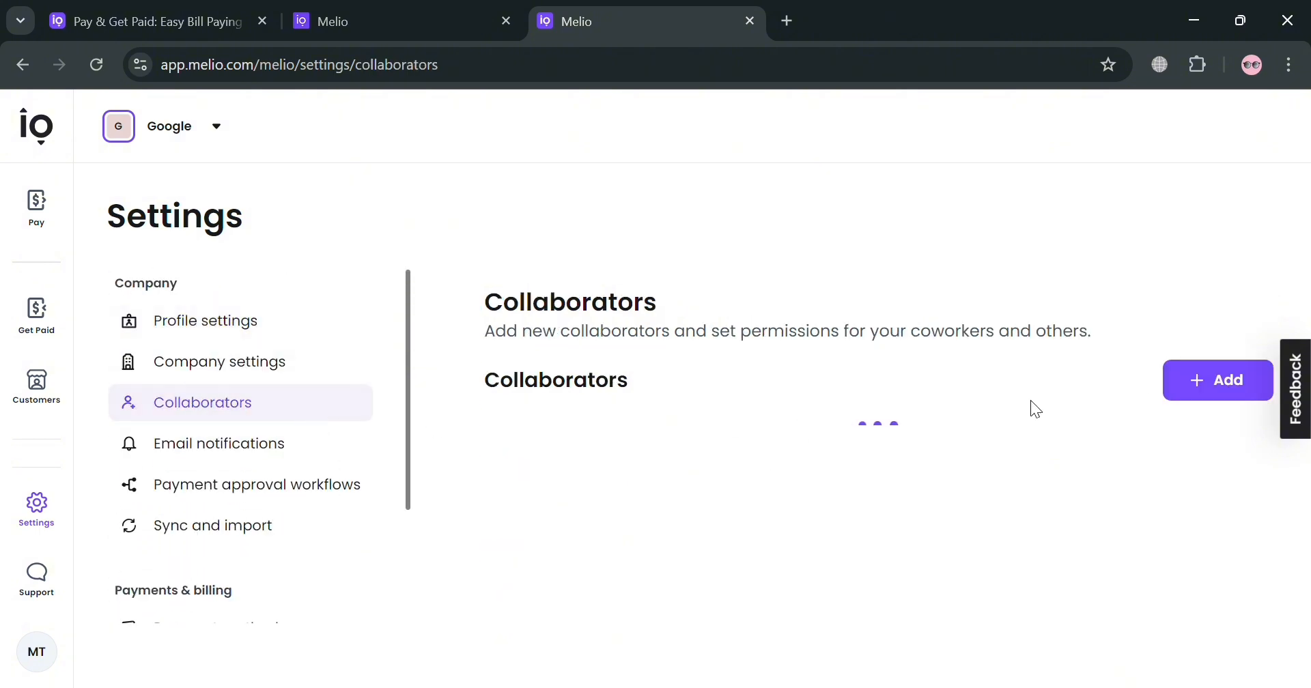
click(1228, 380)
scroll(676, 536, down, 3)
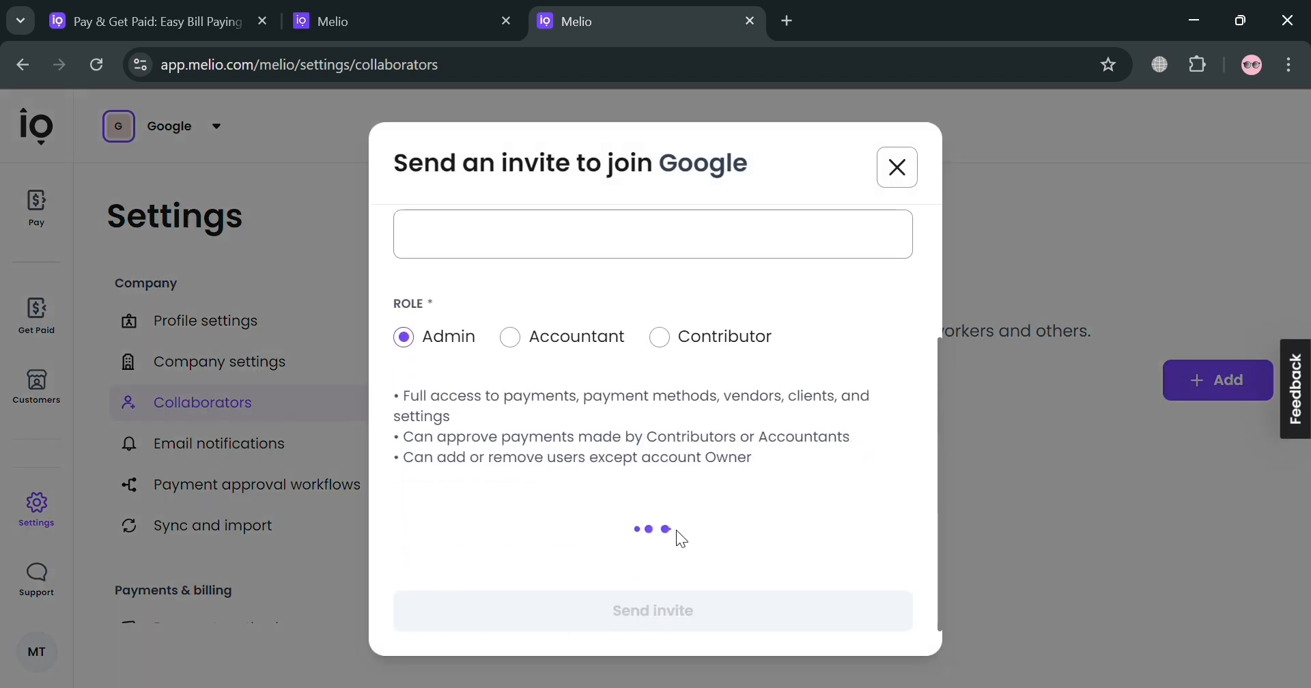
scroll(551, 489, up, 3)
scroll(710, 545, down, 1)
scroll(710, 545, down, 1)
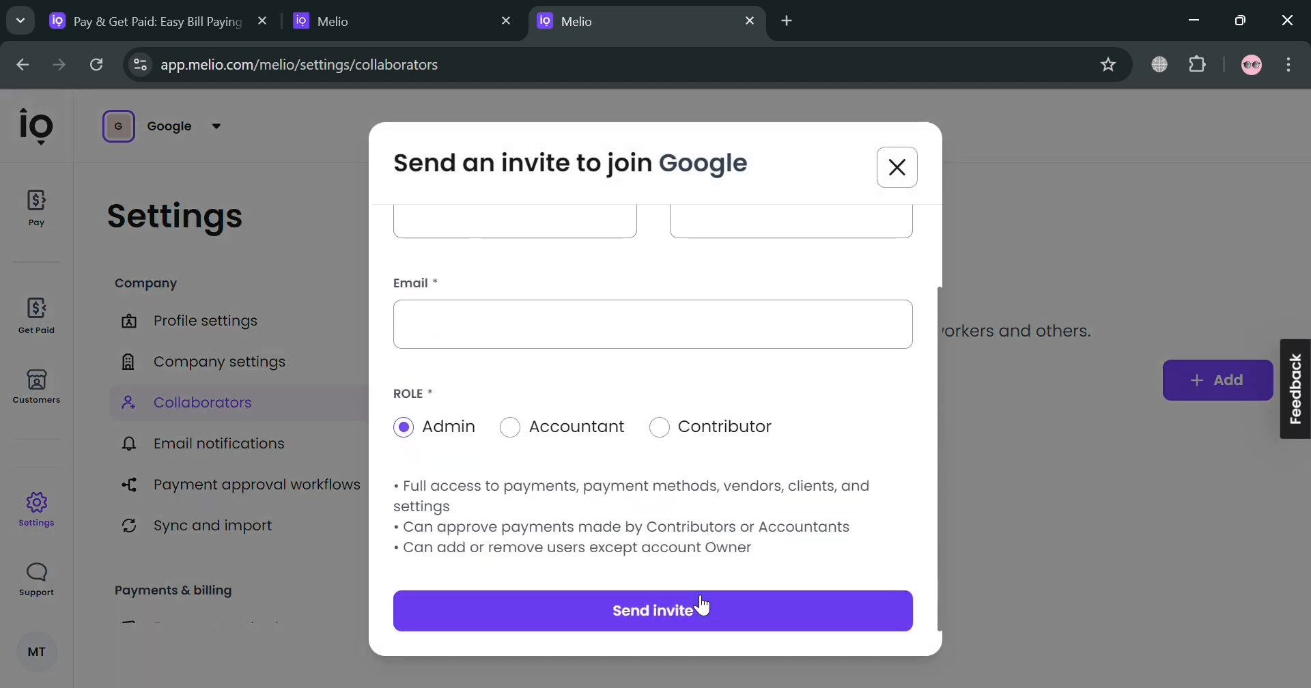
scroll(797, 521, up, 2)
scroll(778, 535, down, 2)
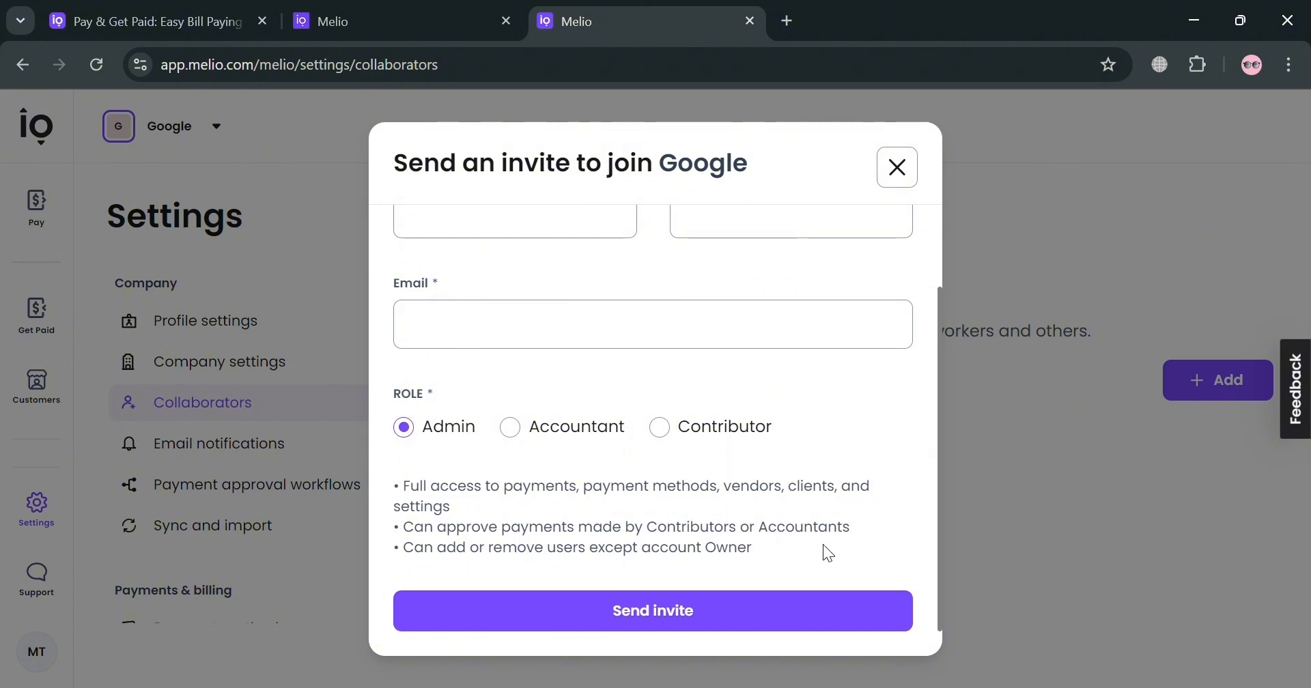
scroll(831, 506, up, 2)
click(914, 178)
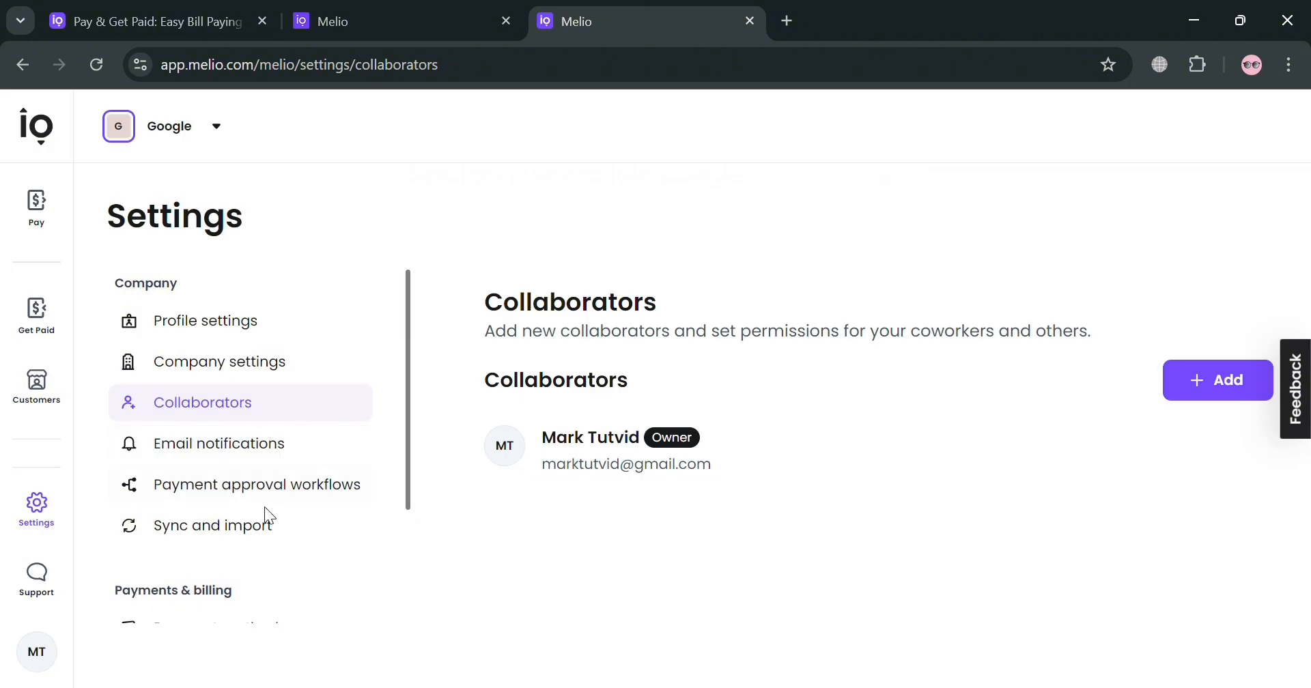
- Open the payment methods settings and view the options for connecting a bank account
scroll(264, 509, down, 2)
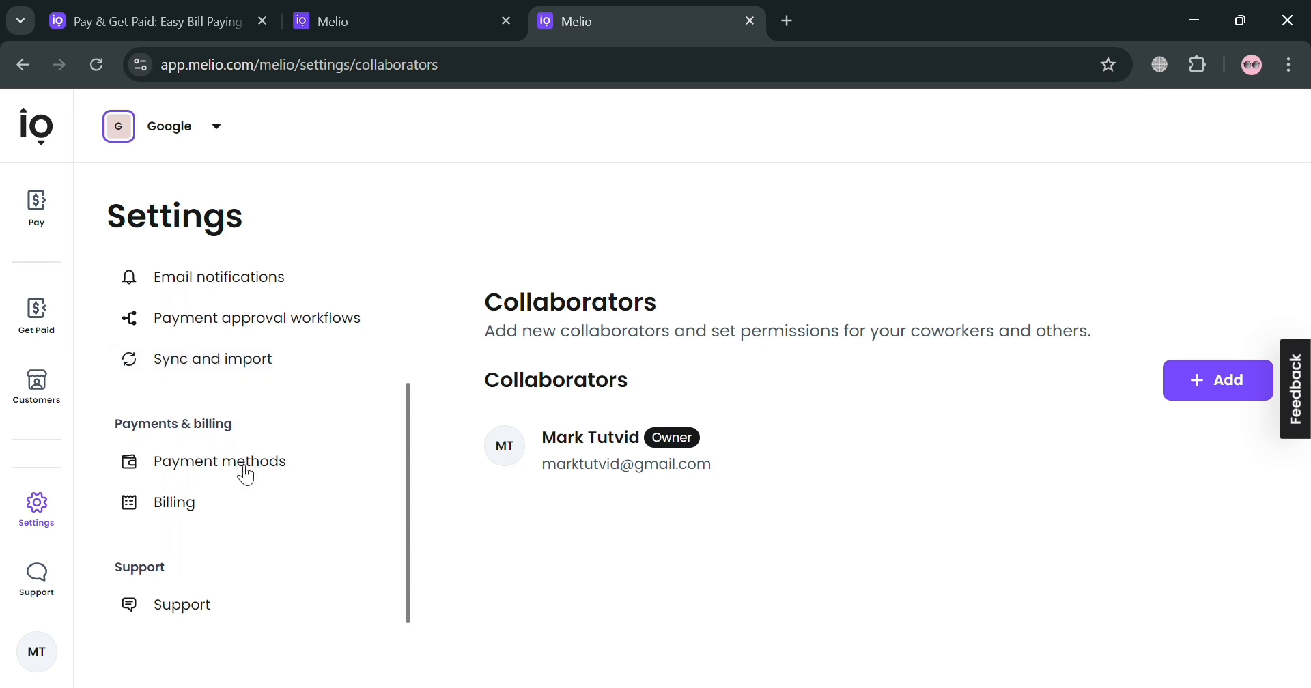
click(250, 479)
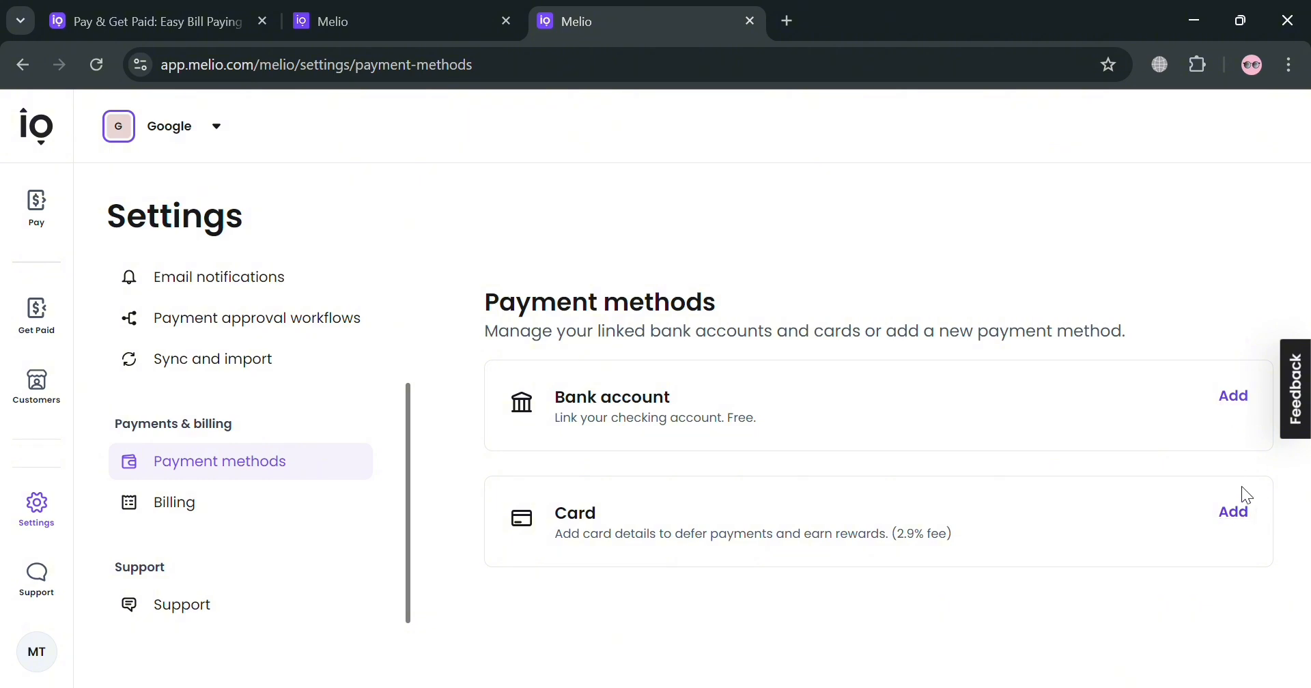
click(1250, 407)
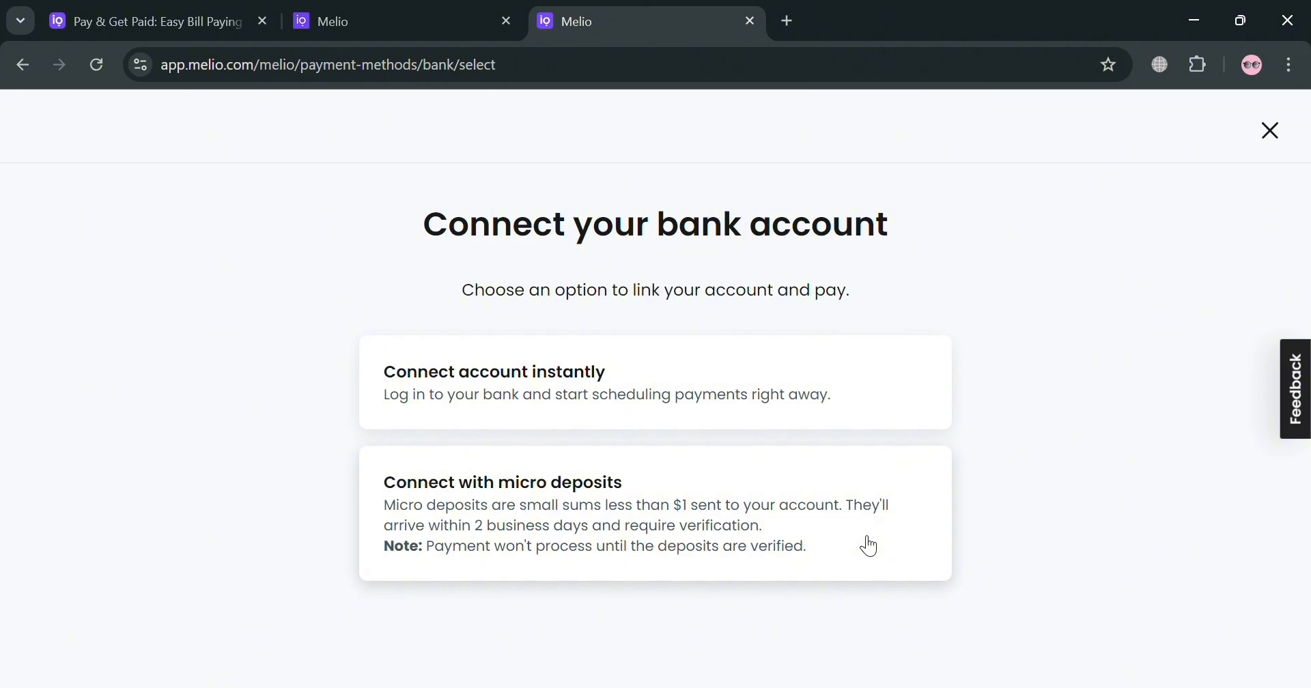
- Start the instant bank account connection through Plaid and continue as a guest to the institution selection
click(847, 411)
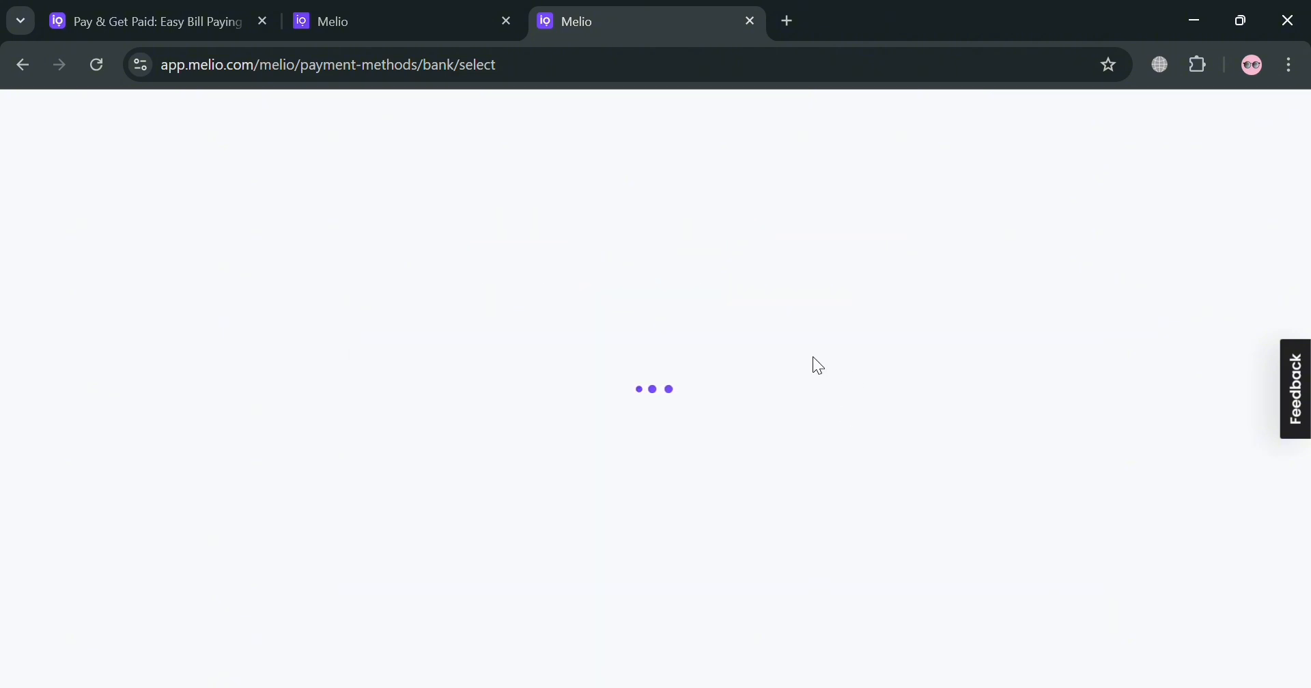
scroll(706, 486, down, 3)
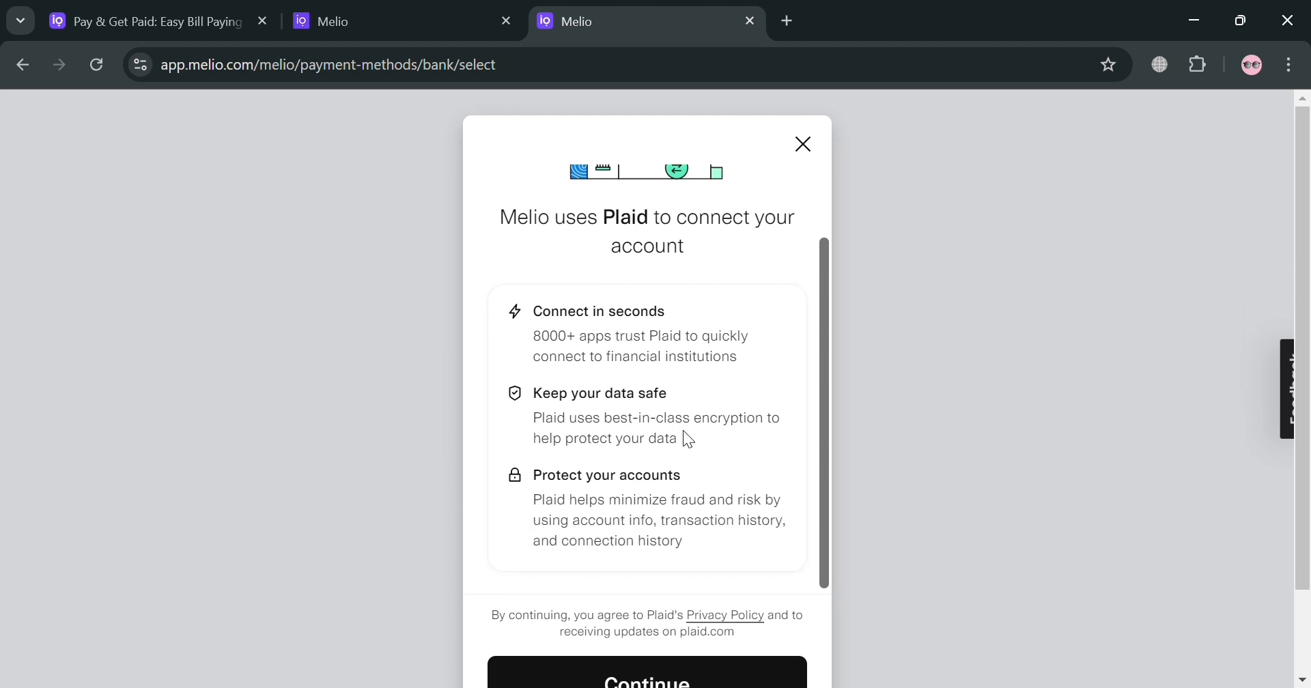
scroll(752, 615, down, 2)
click(746, 603)
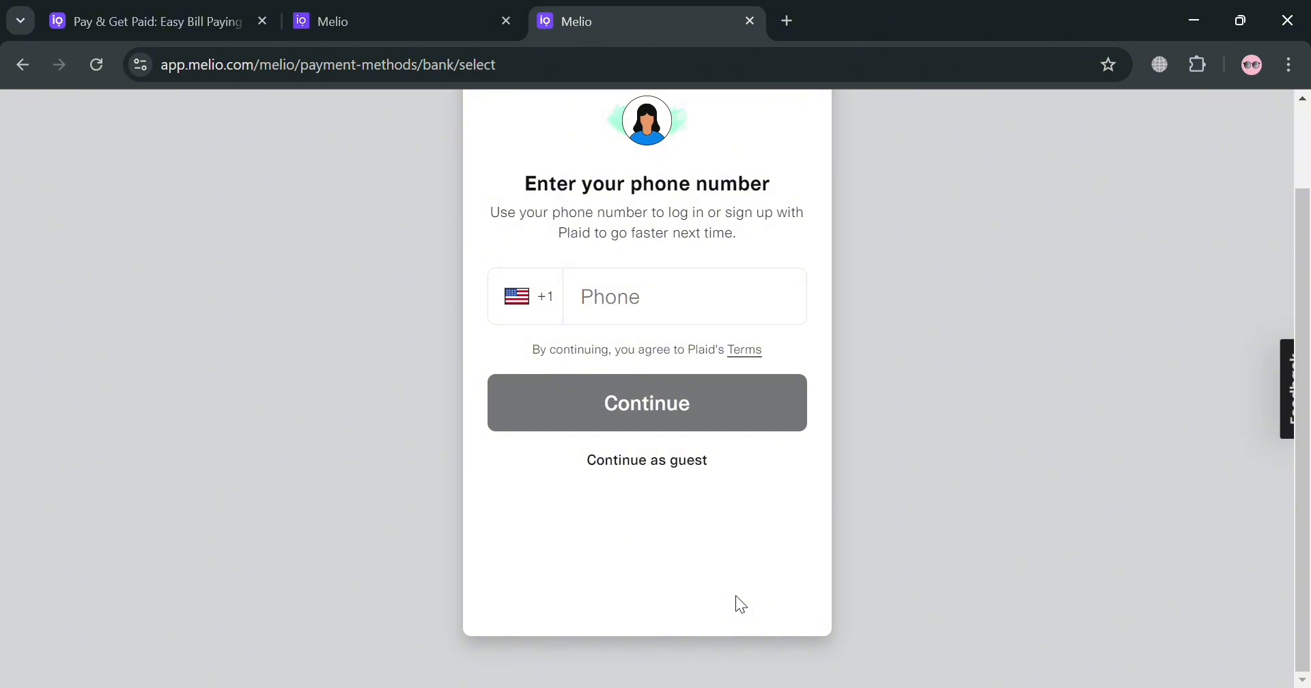
scroll(683, 574, up, 3)
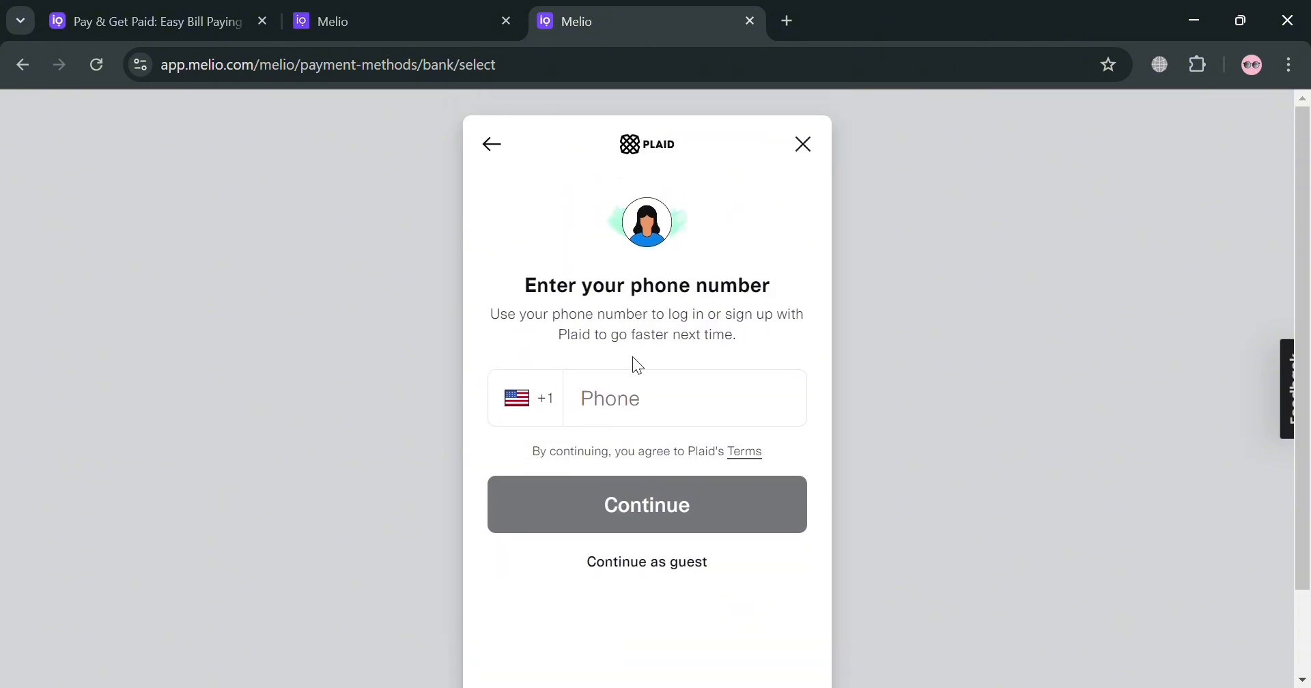
click(637, 566)
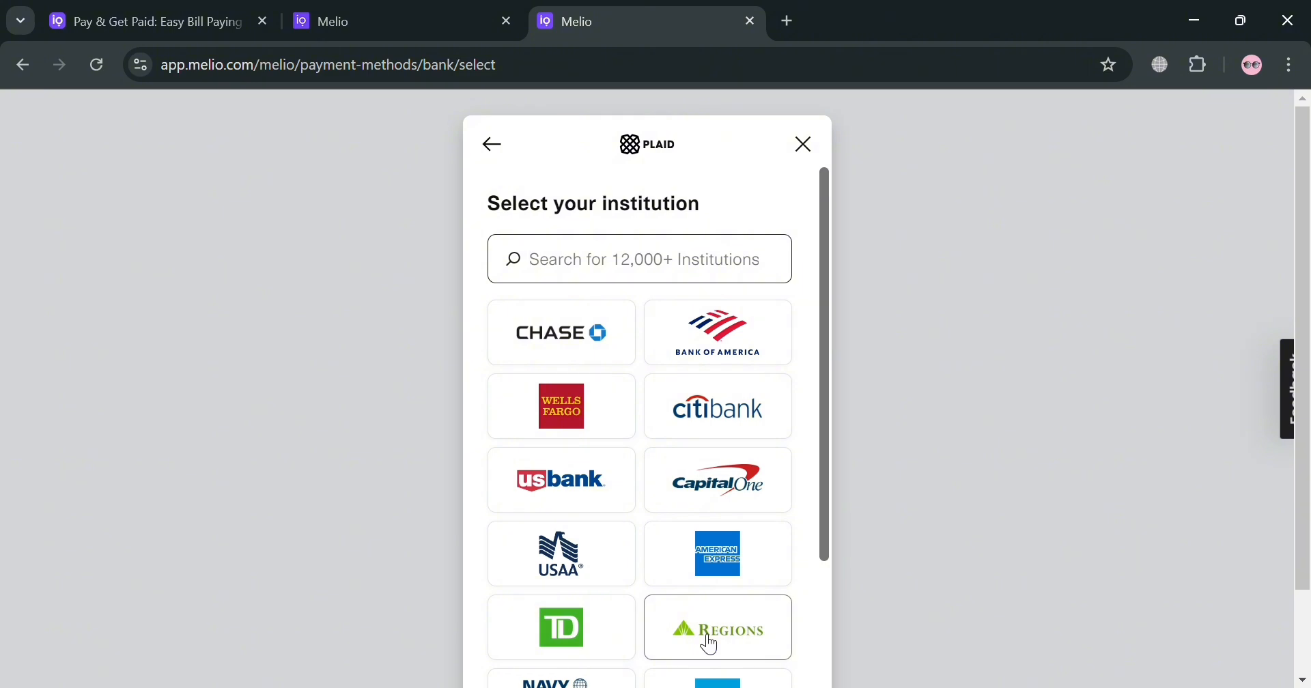
- Browse the list of Plaid institutions, choose Citibank and complete the reCAPTCHA check
scroll(635, 443, down, 3)
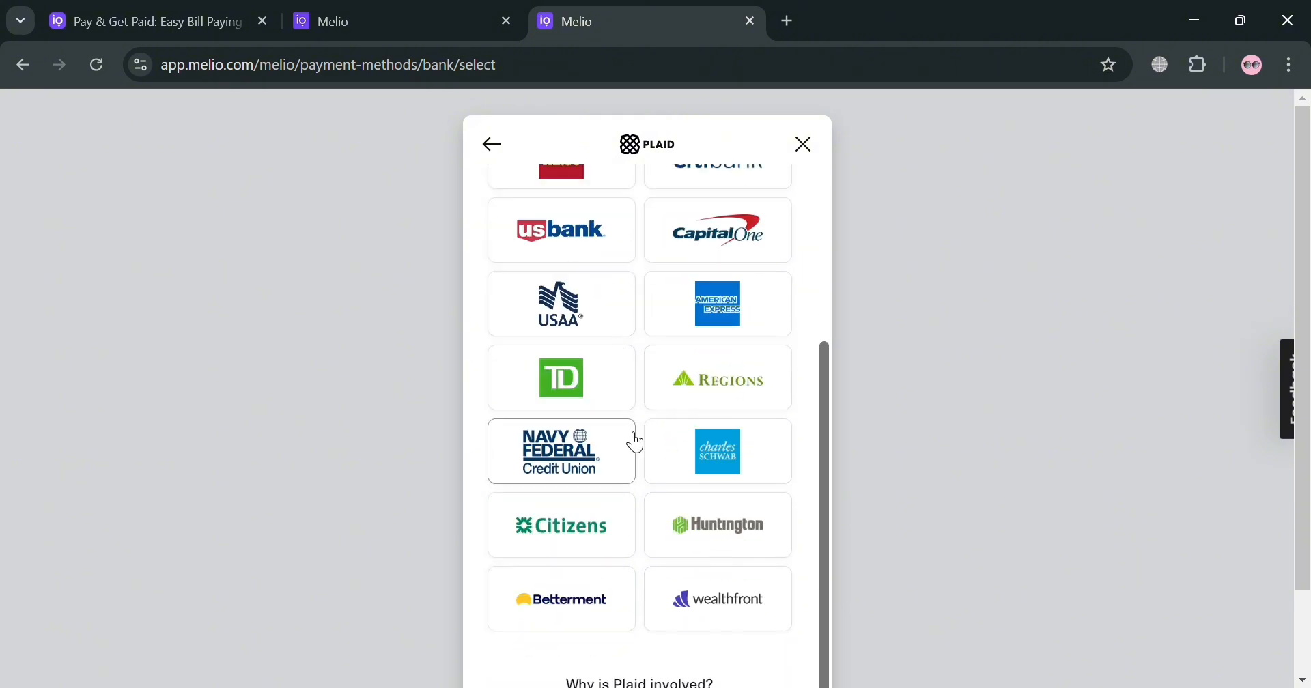
scroll(637, 491, down, 2)
scroll(770, 419, up, 5)
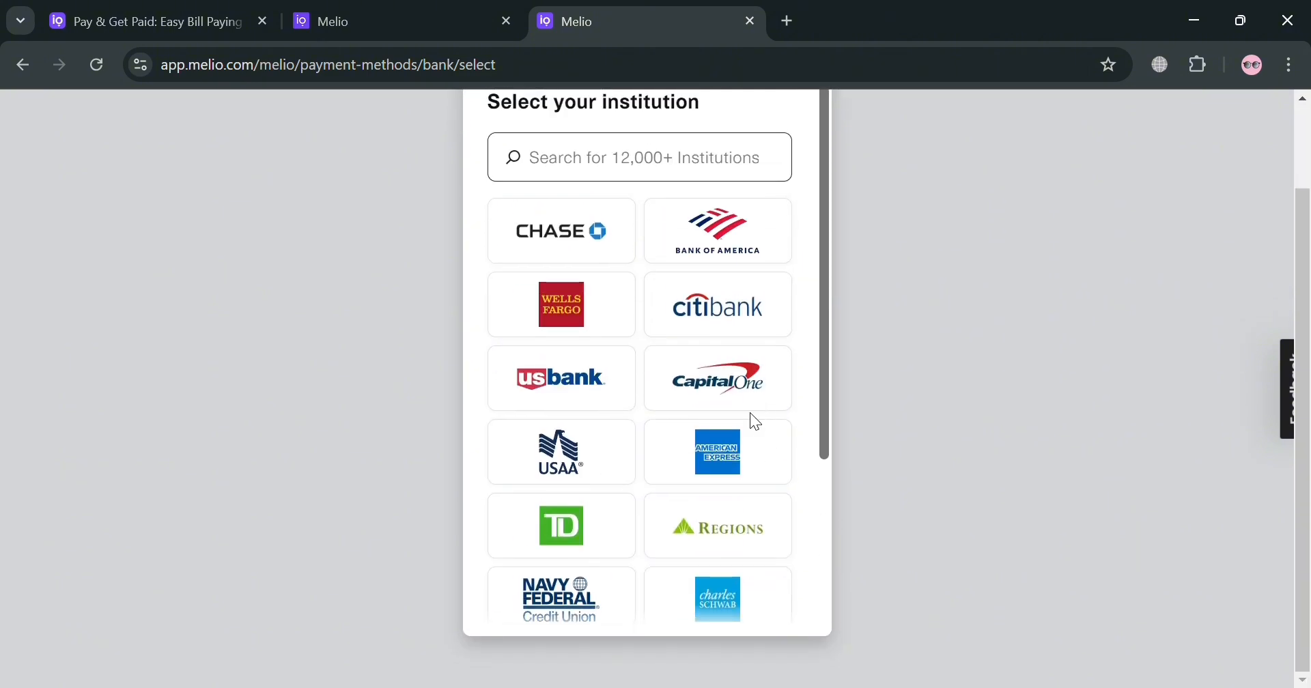
click(719, 320)
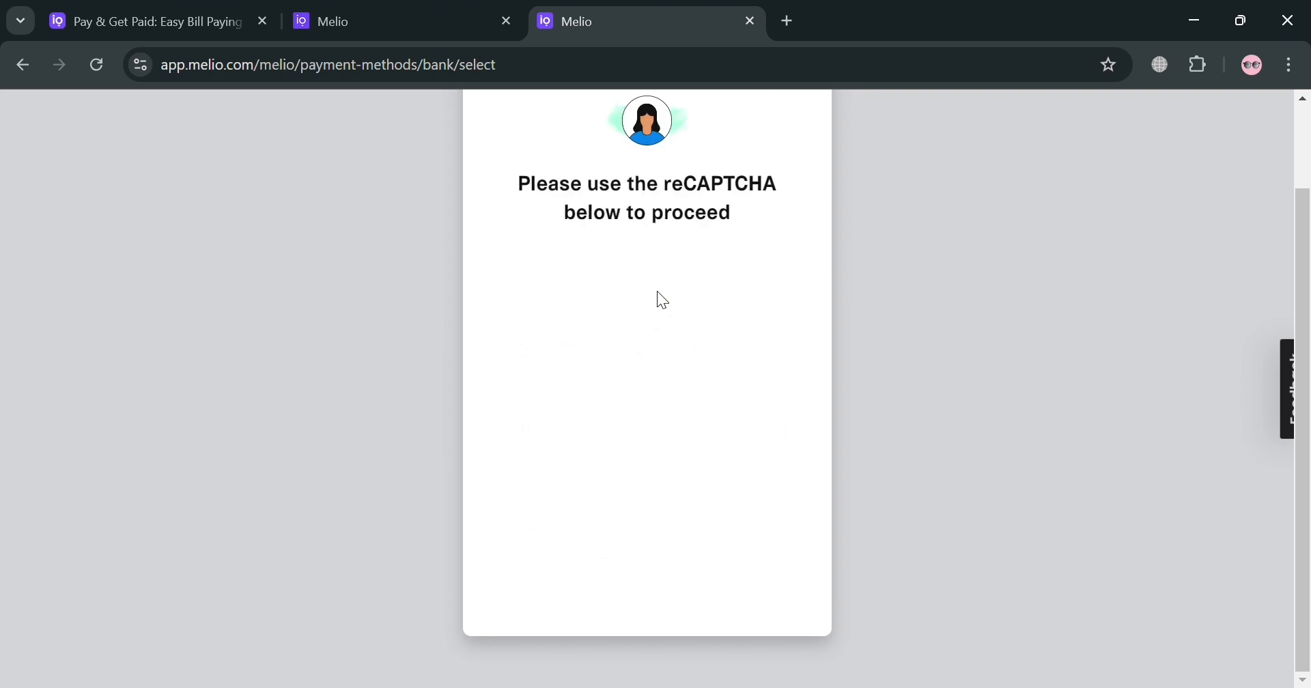
click(508, 280)
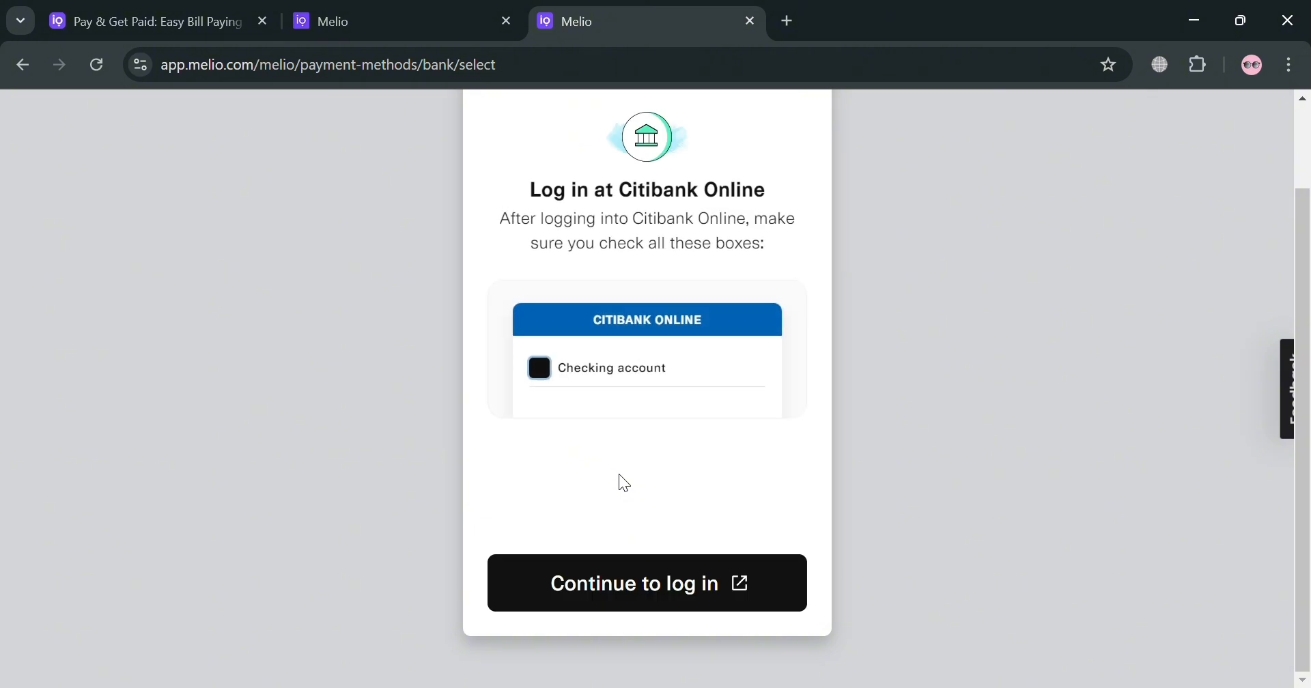
- Review the Citibank Online login instructions and exit the Plaid connection without logging in
scroll(656, 410, down, 2)
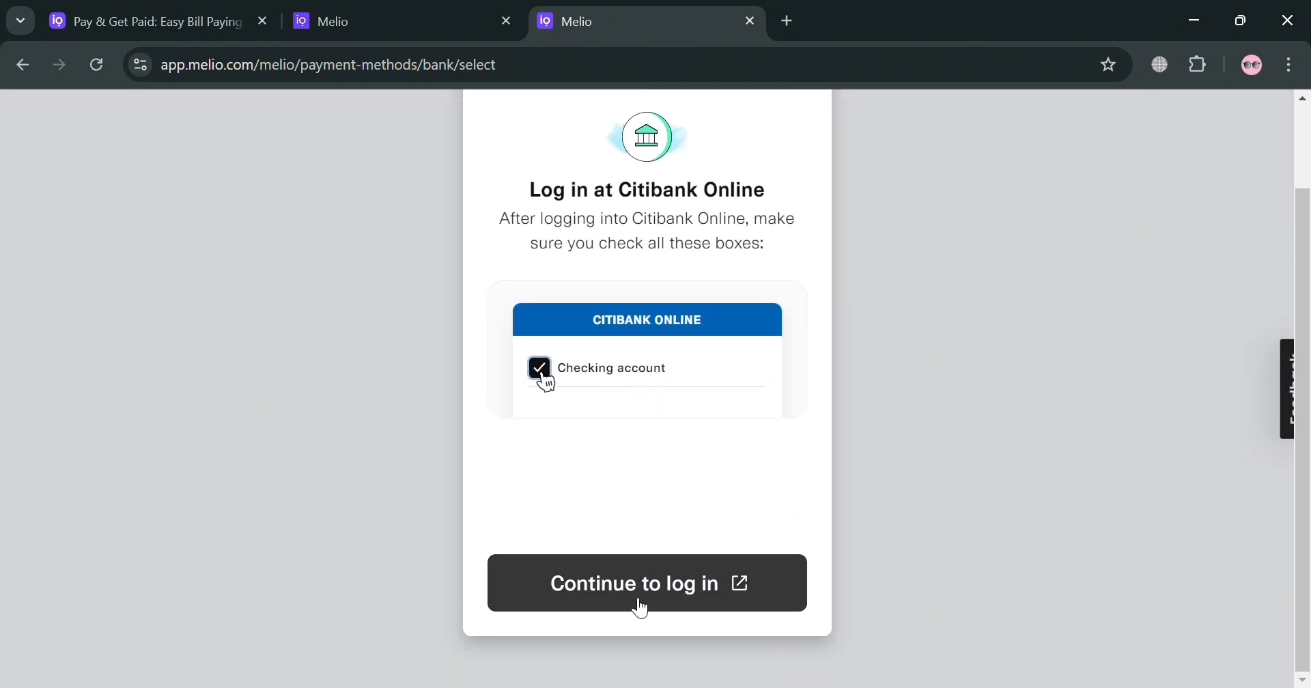
scroll(718, 548, up, 2)
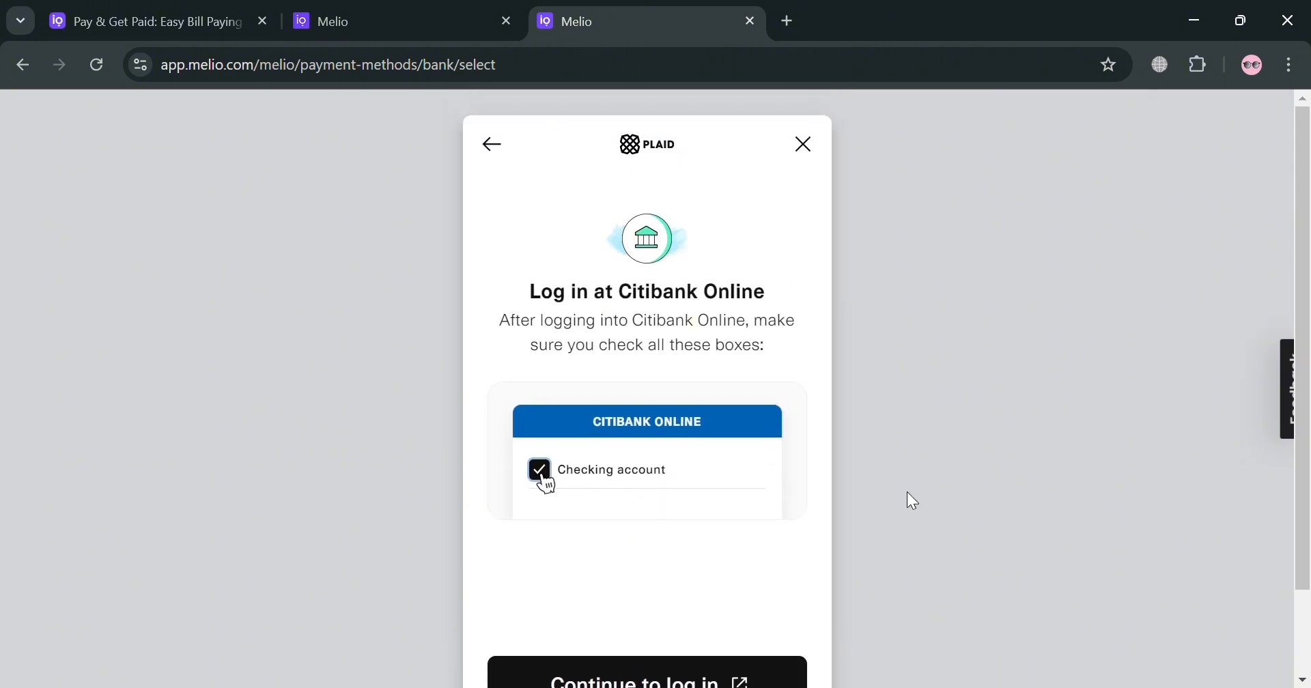
click(807, 152)
click(644, 627)
- View the support page with its help and contact options, and return to the vendors list in the Pay area
scroll(200, 530, down, 3)
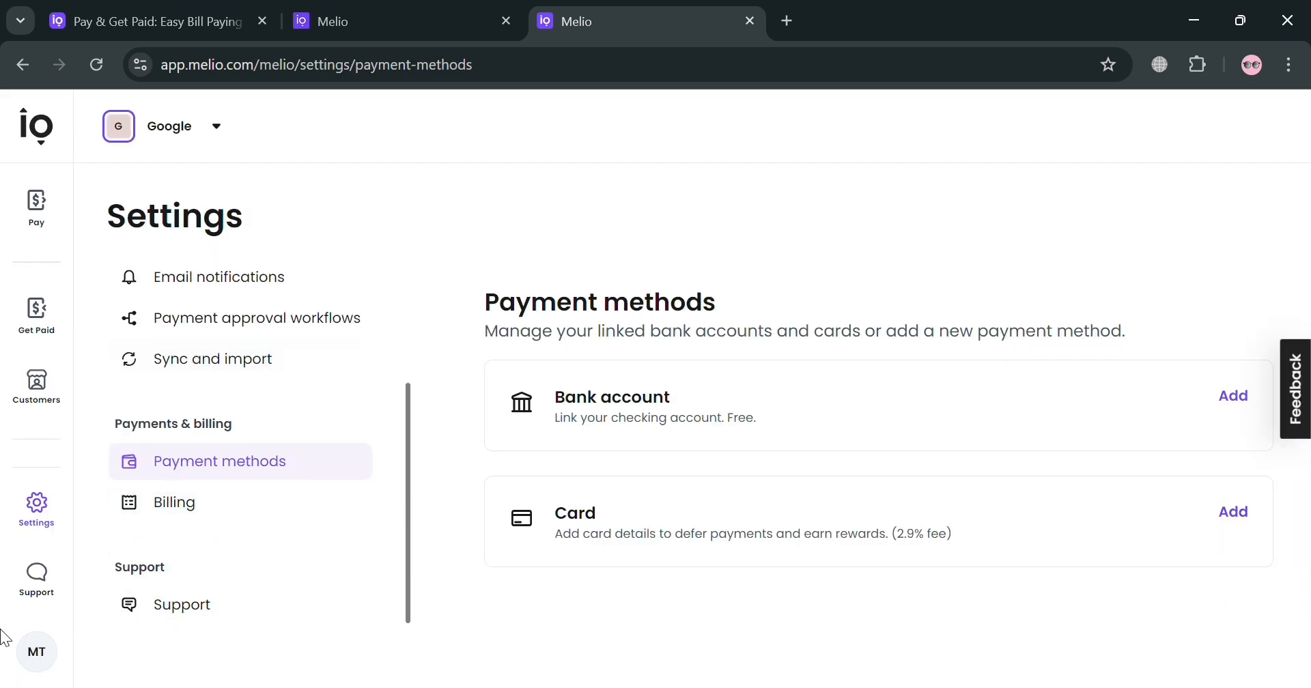
click(37, 579)
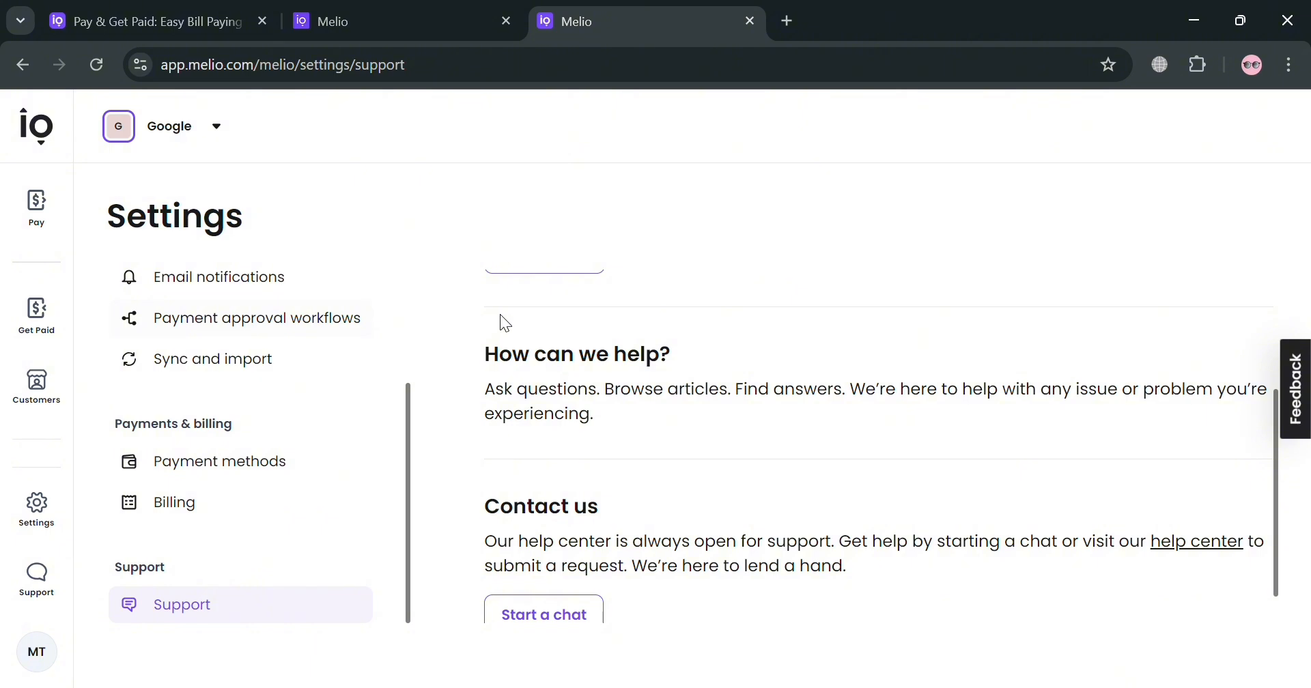
click(38, 204)
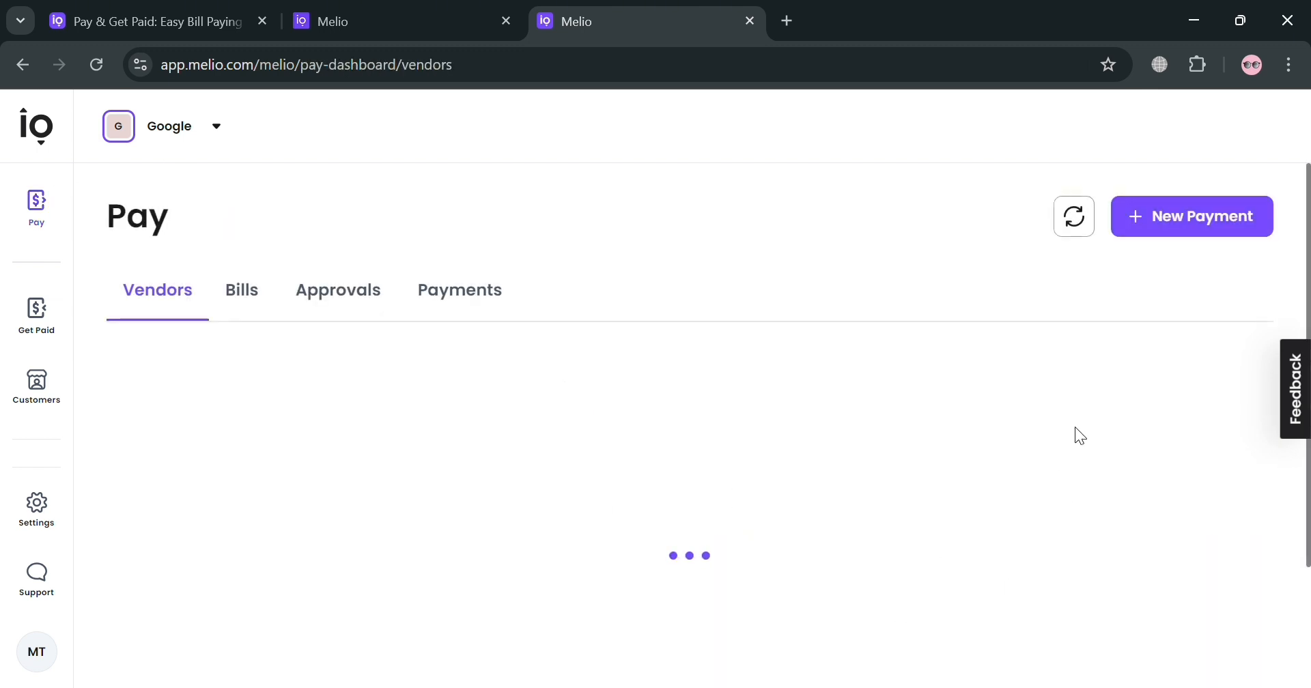